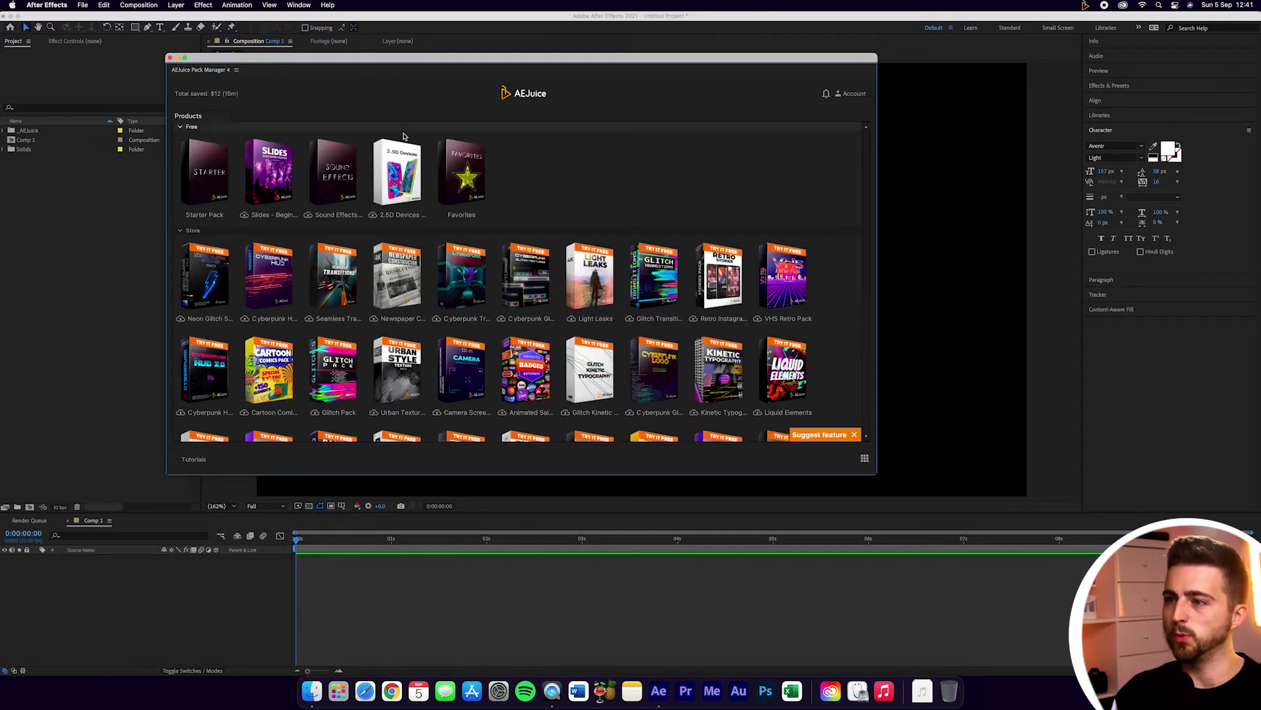
Step: Sign in to the AEJuice Pack Manager account with the account e-mail and password
{"action": "left_click_drag", "start_coordinate": [862, 169], "coordinate": [854, 125]}
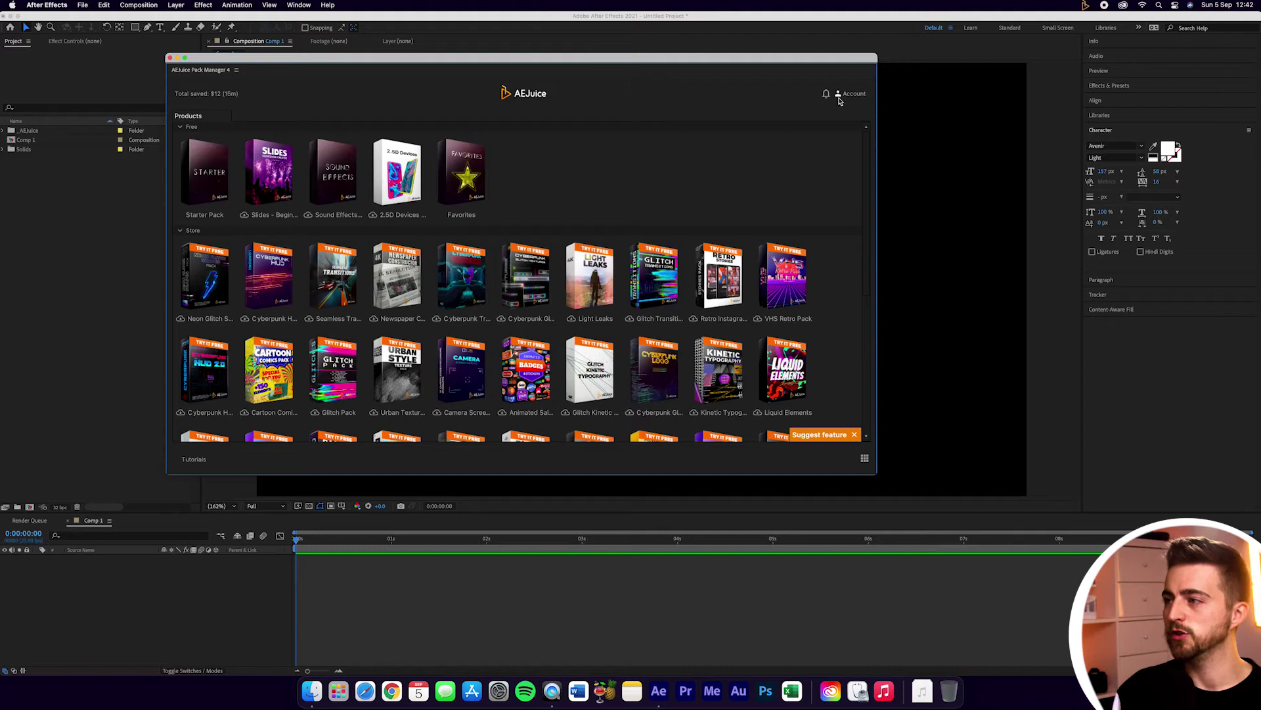
{"action": "left_click", "coordinate": [846, 94]}
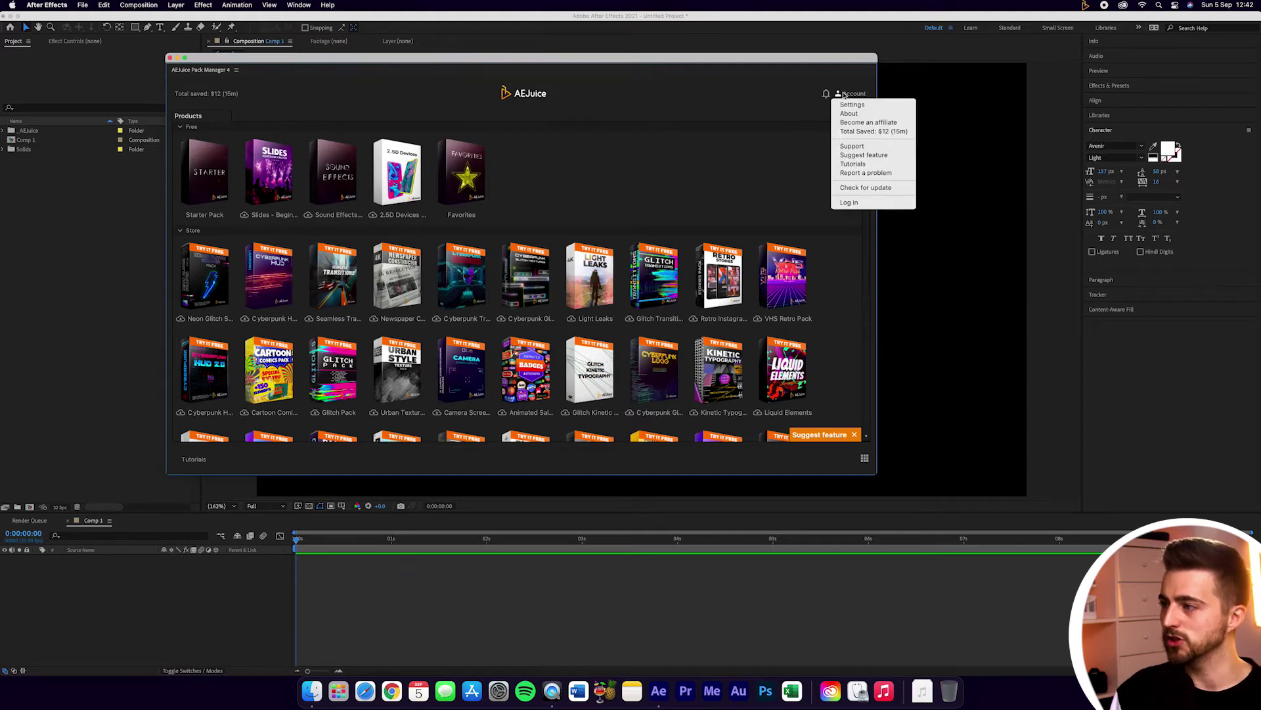
{"action": "left_click", "coordinate": [862, 202]}
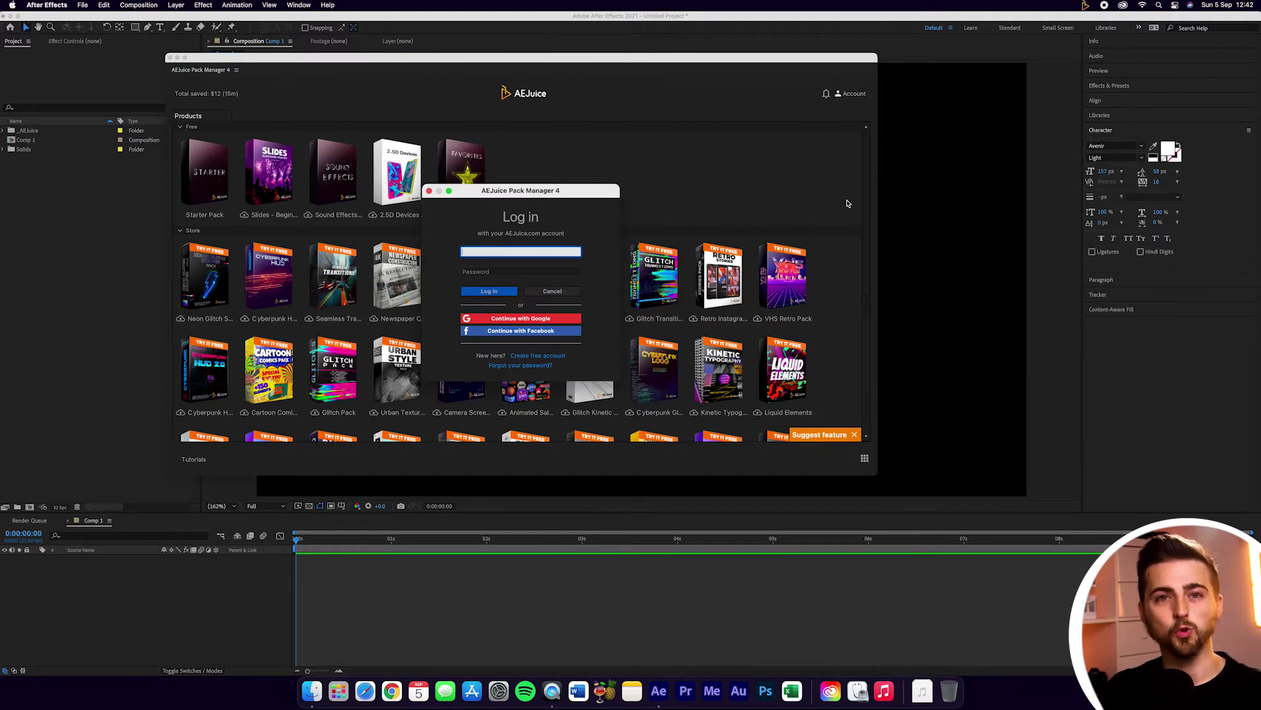
{"action": "type", "text": "chris"}
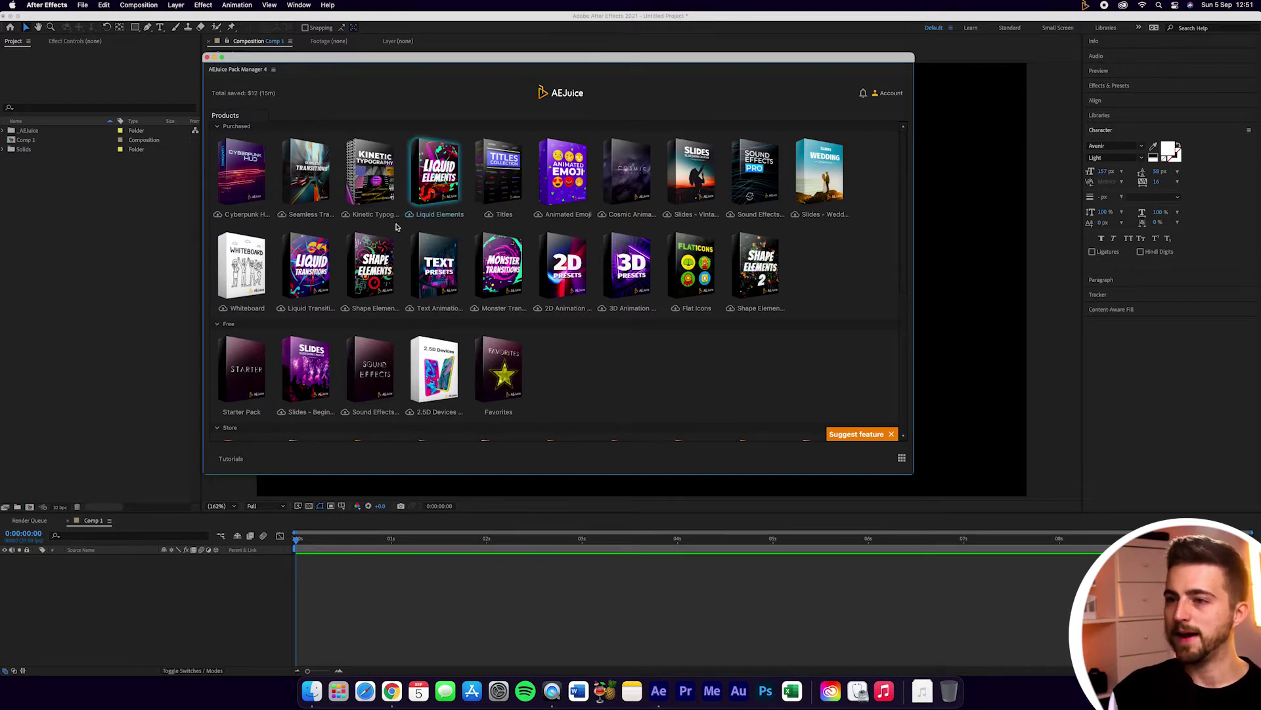
Step: Start downloading the first row of purchased packs, Cyberpunk HUD through Slides – Wedding Collection
{"action": "left_click", "coordinate": [229, 191]}
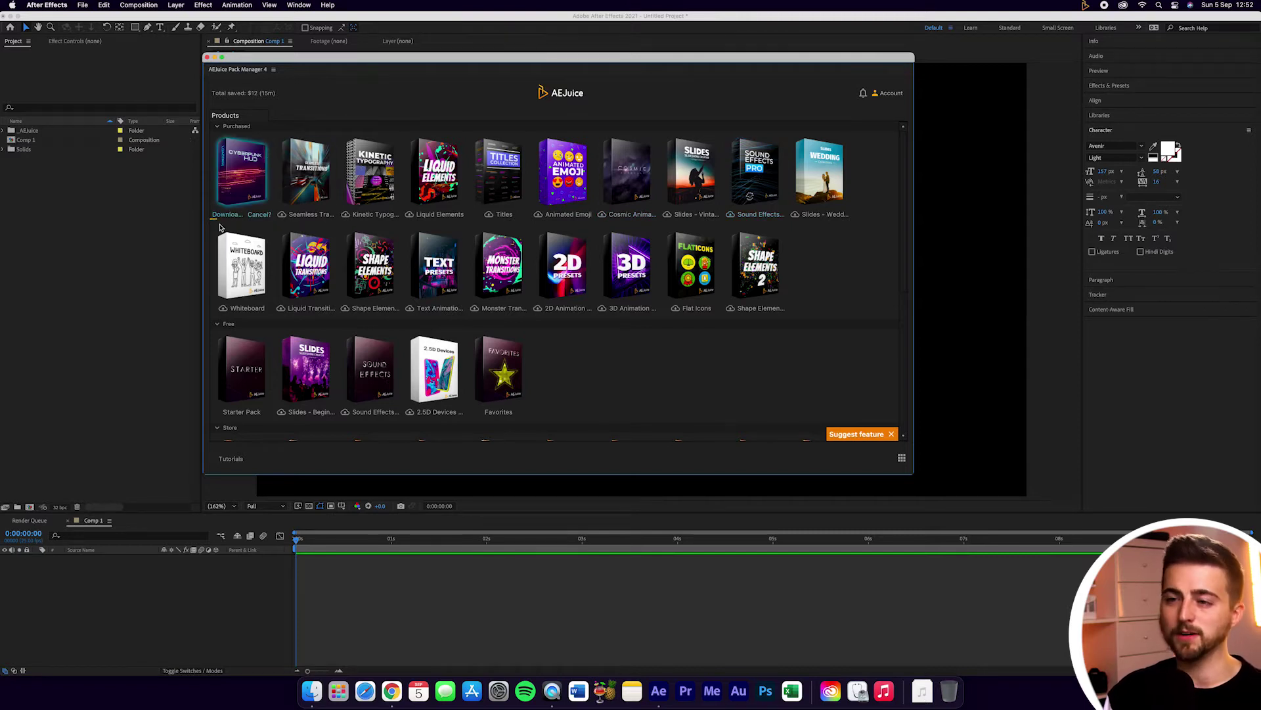
{"action": "left_click", "coordinate": [321, 181]}
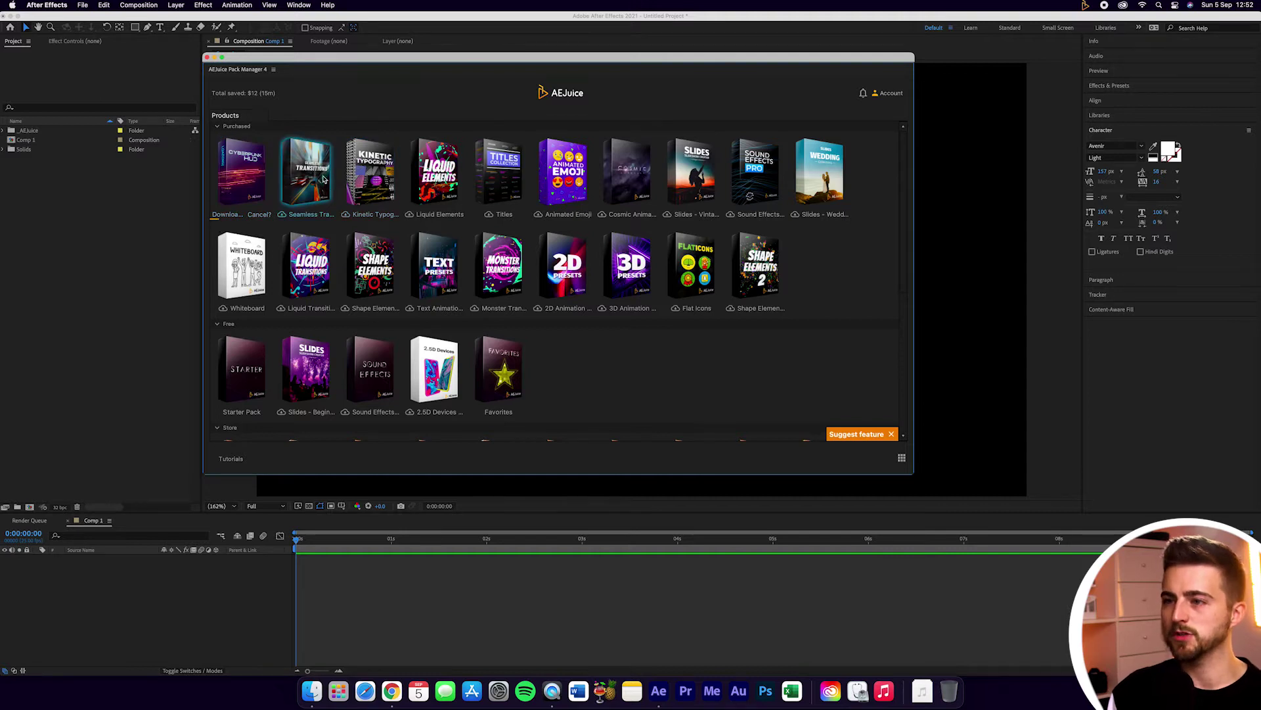
{"action": "left_click", "coordinate": [379, 185]}
{"action": "left_click", "coordinate": [439, 183]}
{"action": "left_click", "coordinate": [501, 183]}
{"action": "left_click", "coordinate": [564, 183]}
{"action": "left_click", "coordinate": [629, 184]}
{"action": "left_click", "coordinate": [694, 183]}
{"action": "left_click", "coordinate": [757, 183]}
{"action": "left_click", "coordinate": [823, 183]}
Step: Start downloading the second row, Shape Elements 2 and Flat Icons through Liquid Transitions and Whiteboard
{"action": "left_click", "coordinate": [759, 265]}
{"action": "left_click", "coordinate": [694, 265]}
{"action": "left_click", "coordinate": [629, 264]}
{"action": "left_click", "coordinate": [558, 264]}
{"action": "left_click", "coordinate": [503, 264]}
{"action": "left_click", "coordinate": [439, 264]}
{"action": "left_click", "coordinate": [374, 265]}
{"action": "left_click", "coordinate": [308, 265]}
{"action": "left_click", "coordinate": [242, 265]}
Step: Start downloading the free Slides, Sound Effects and 2.5D Devices packs
{"action": "left_click", "coordinate": [306, 367]}
{"action": "left_click", "coordinate": [366, 368]}
{"action": "left_click", "coordinate": [452, 370]}
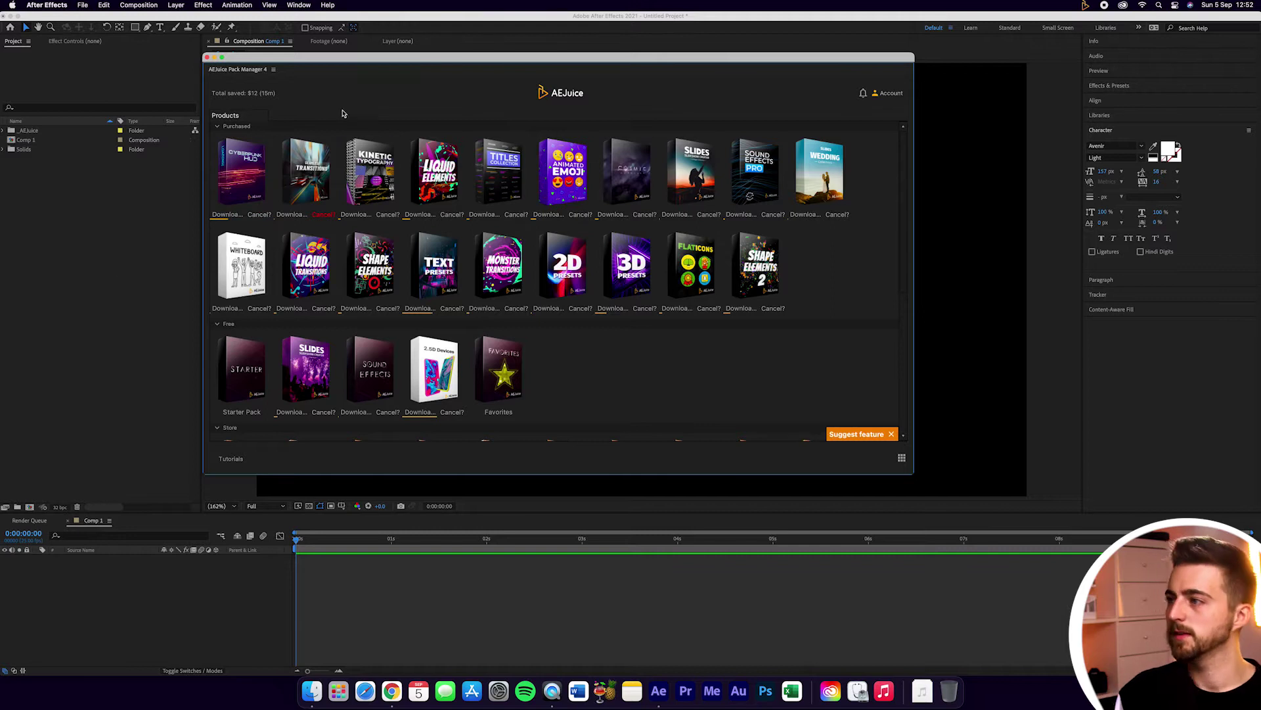
Step: Open the Pack Manager settings from the Account menu and browse for a different storage folder
{"action": "left_click", "coordinate": [891, 96]}
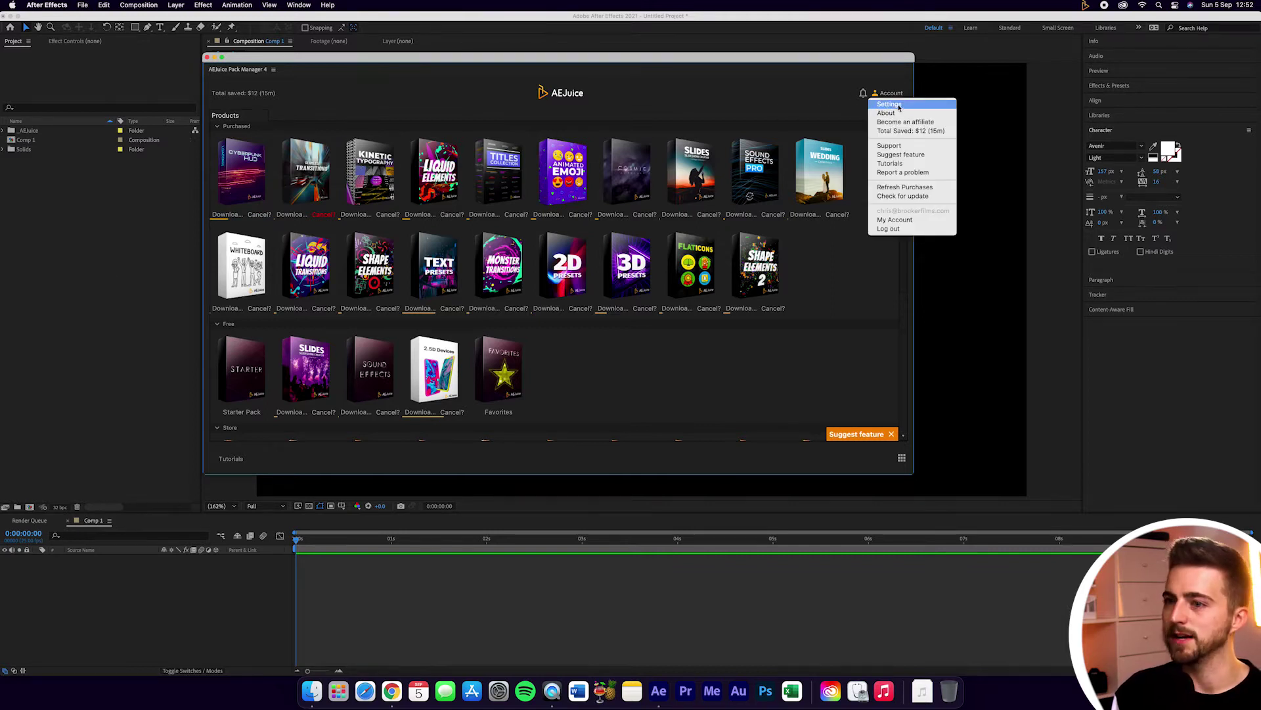
{"action": "left_click", "coordinate": [899, 108]}
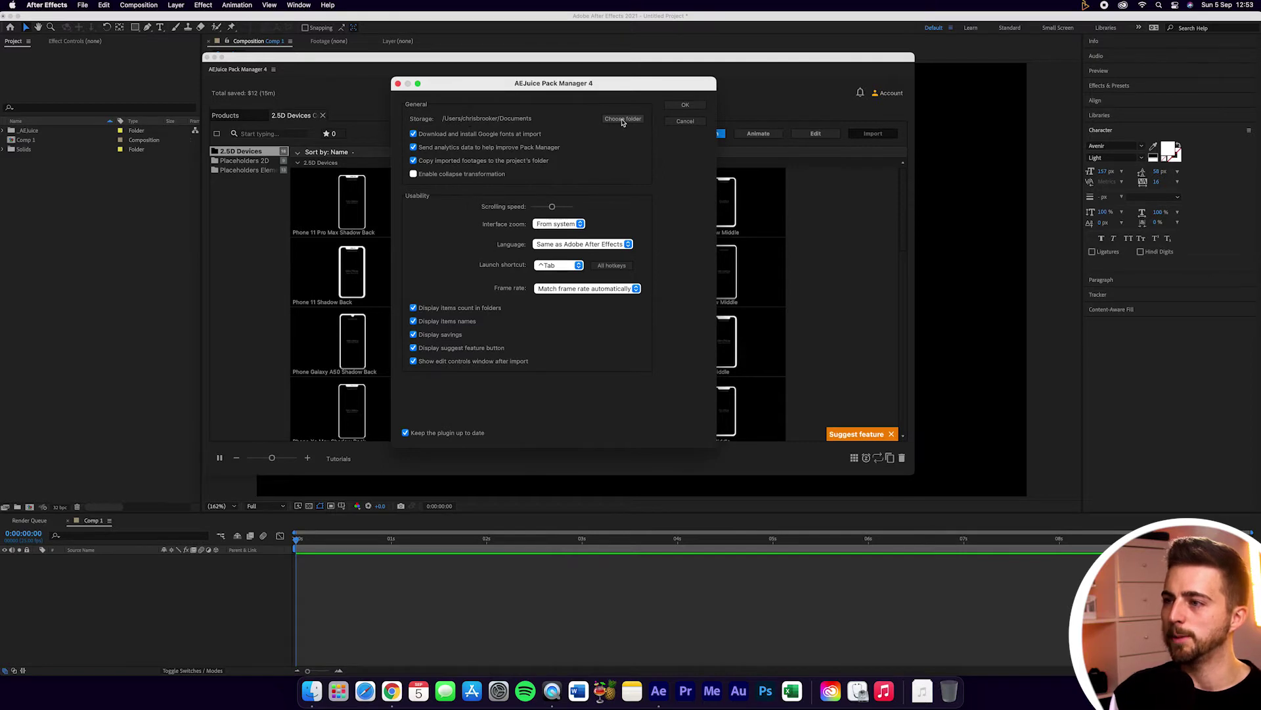
{"action": "left_click", "coordinate": [623, 120]}
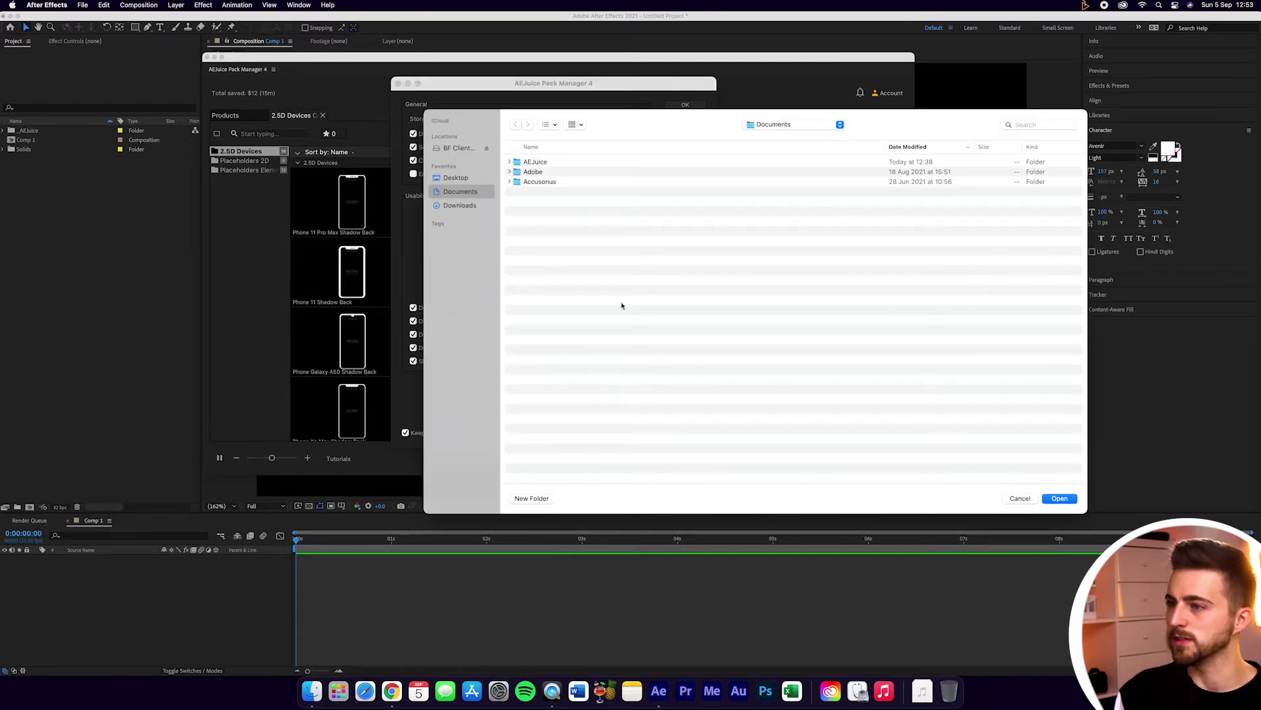
{"action": "double_click", "coordinate": [526, 162]}
{"action": "double_click", "coordinate": [525, 162]}
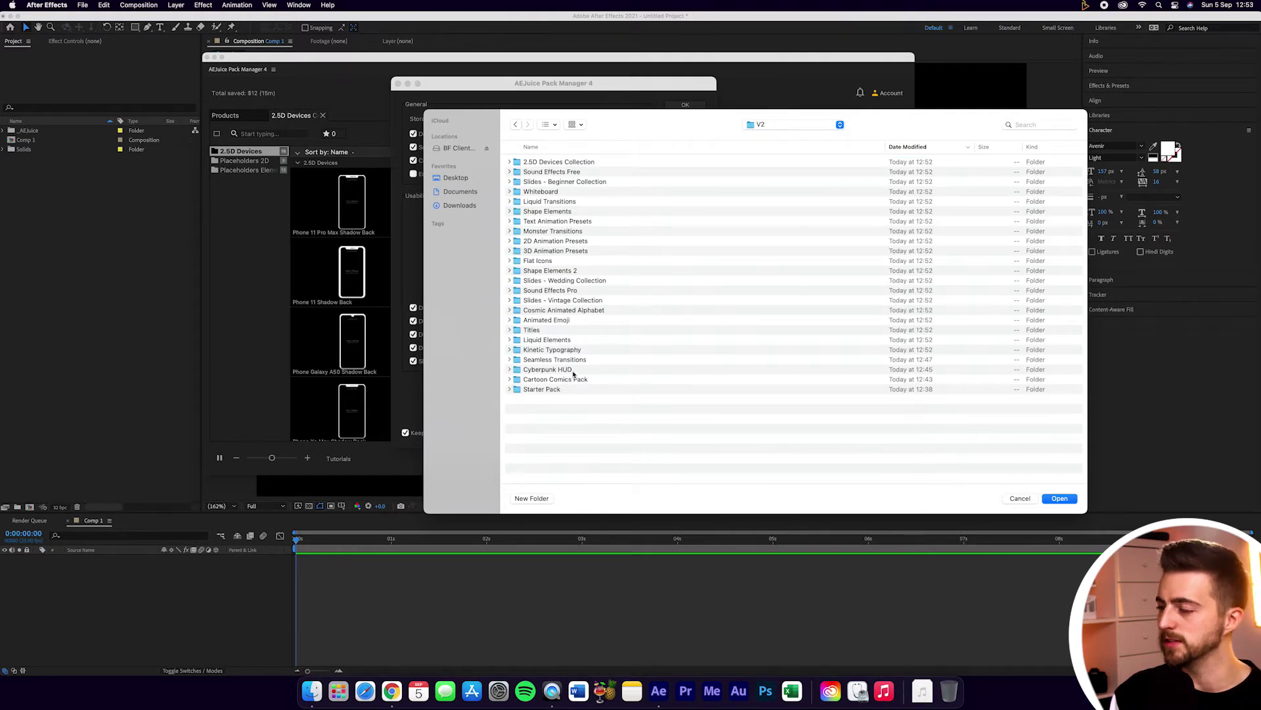
{"action": "left_click", "coordinate": [510, 350]}
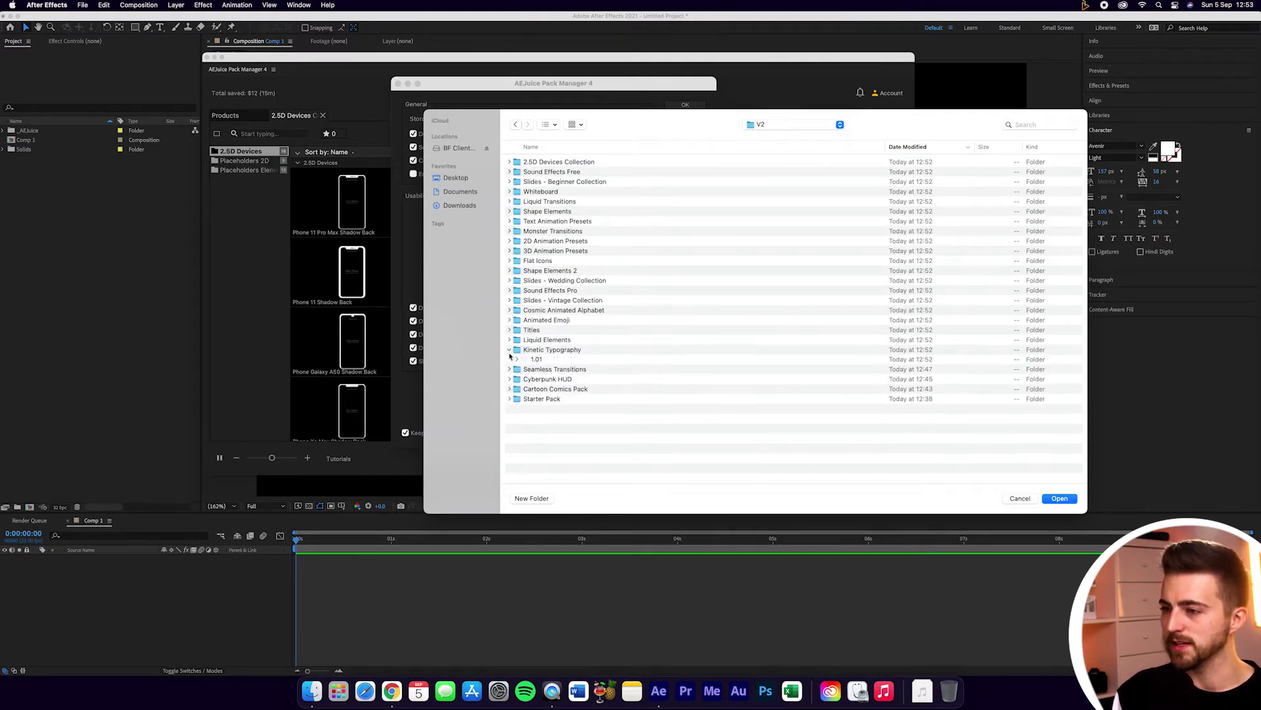
{"action": "left_click", "coordinate": [509, 350]}
{"action": "left_click", "coordinate": [1021, 498]}
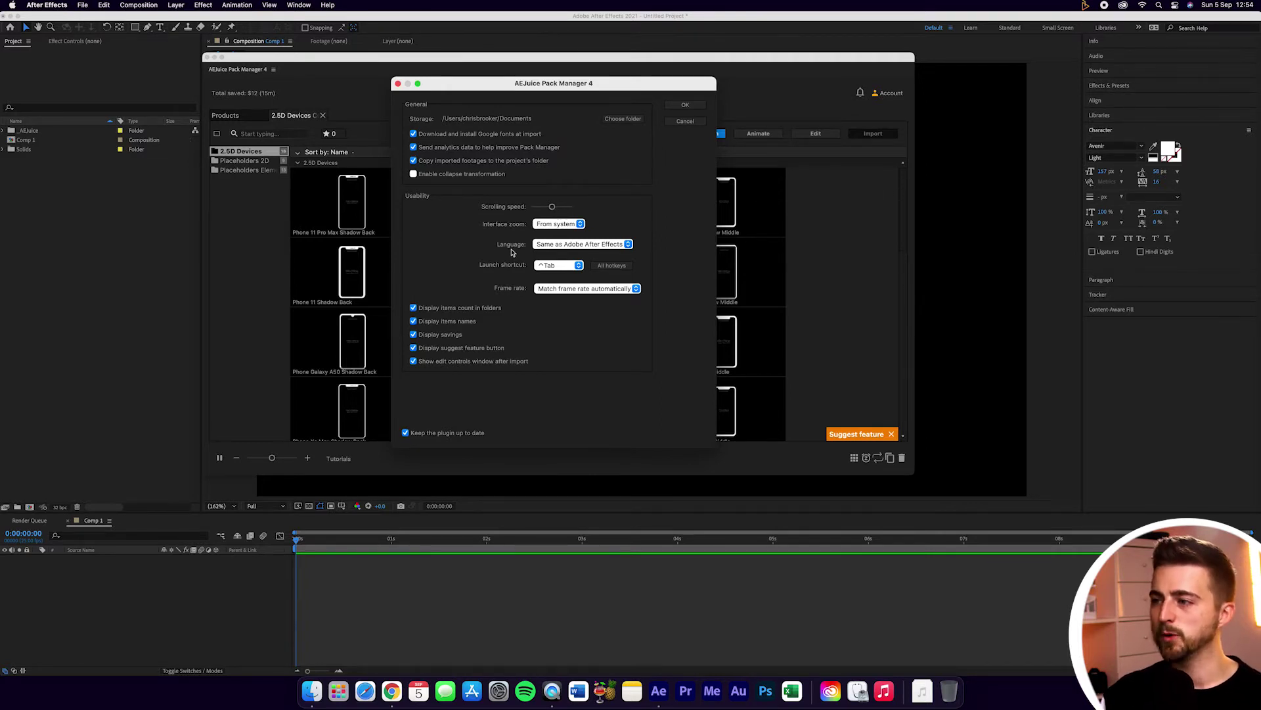
{"action": "left_click", "coordinate": [552, 224]}
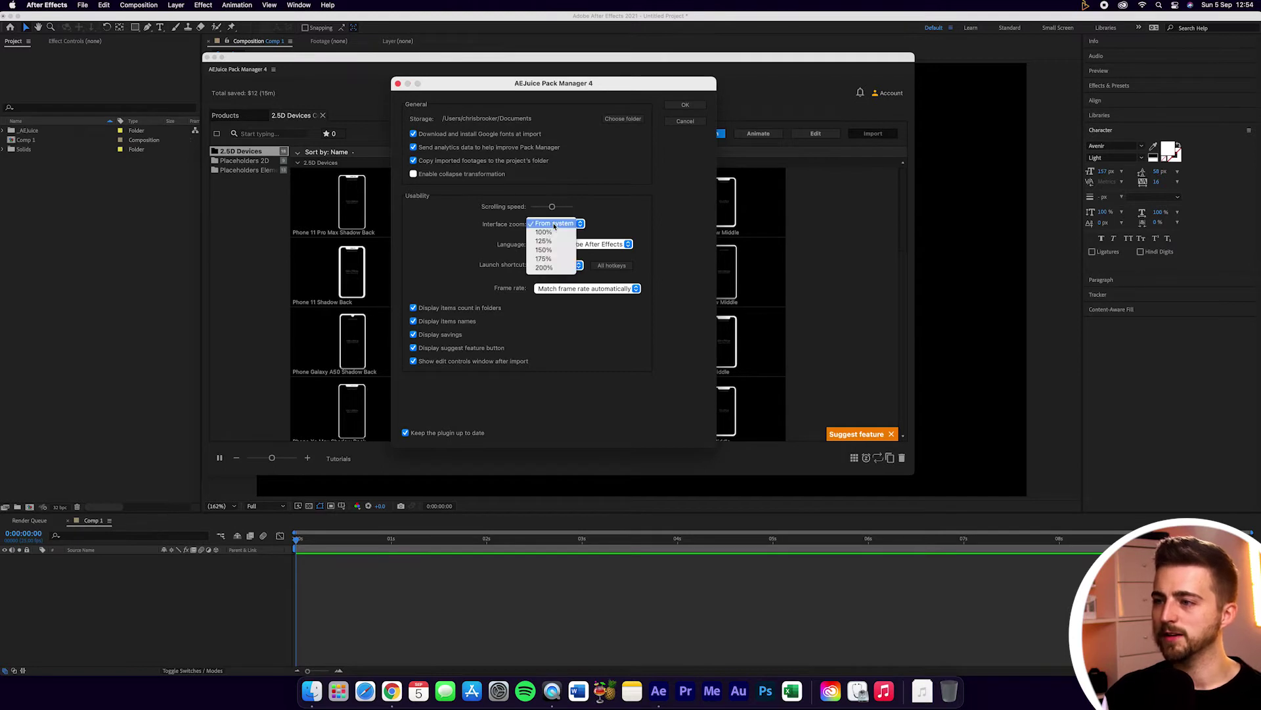
{"action": "left_click", "coordinate": [545, 231]}
{"action": "left_click", "coordinate": [553, 224]}
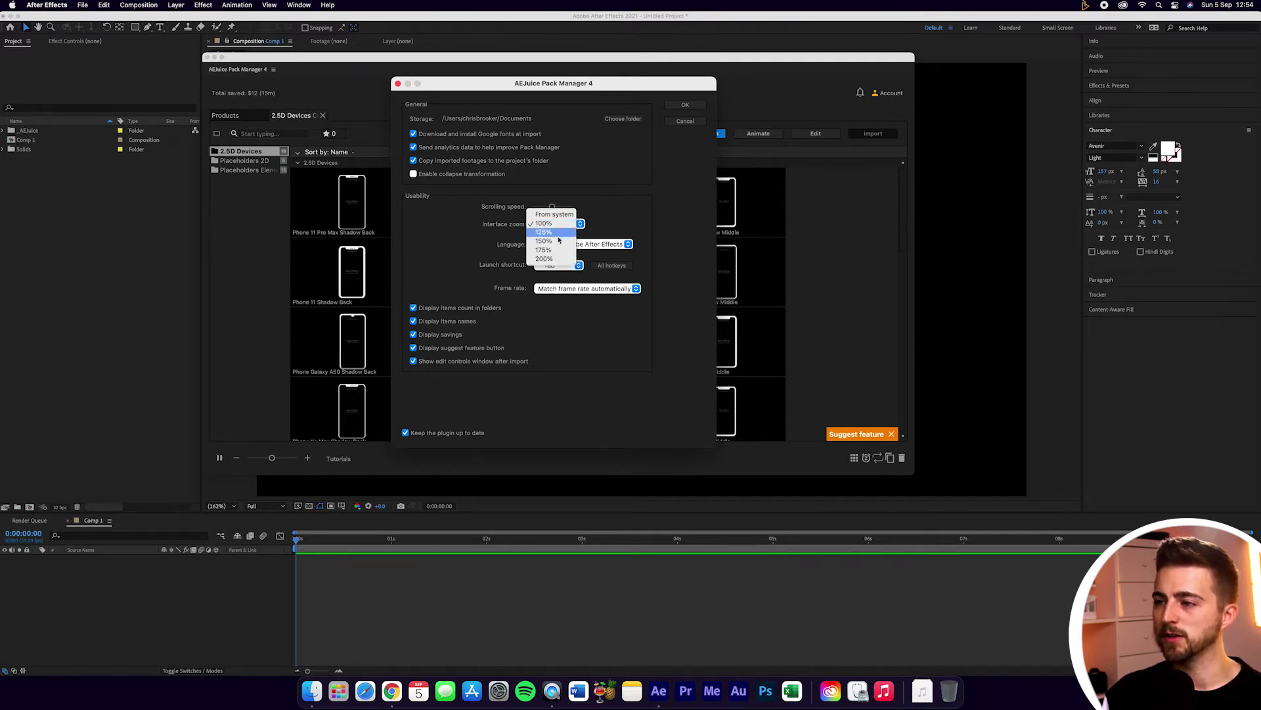
{"action": "left_click", "coordinate": [552, 241]}
{"action": "left_click", "coordinate": [553, 224]}
{"action": "left_click", "coordinate": [552, 242]}
{"action": "left_click", "coordinate": [553, 224]}
{"action": "left_click", "coordinate": [552, 180]}
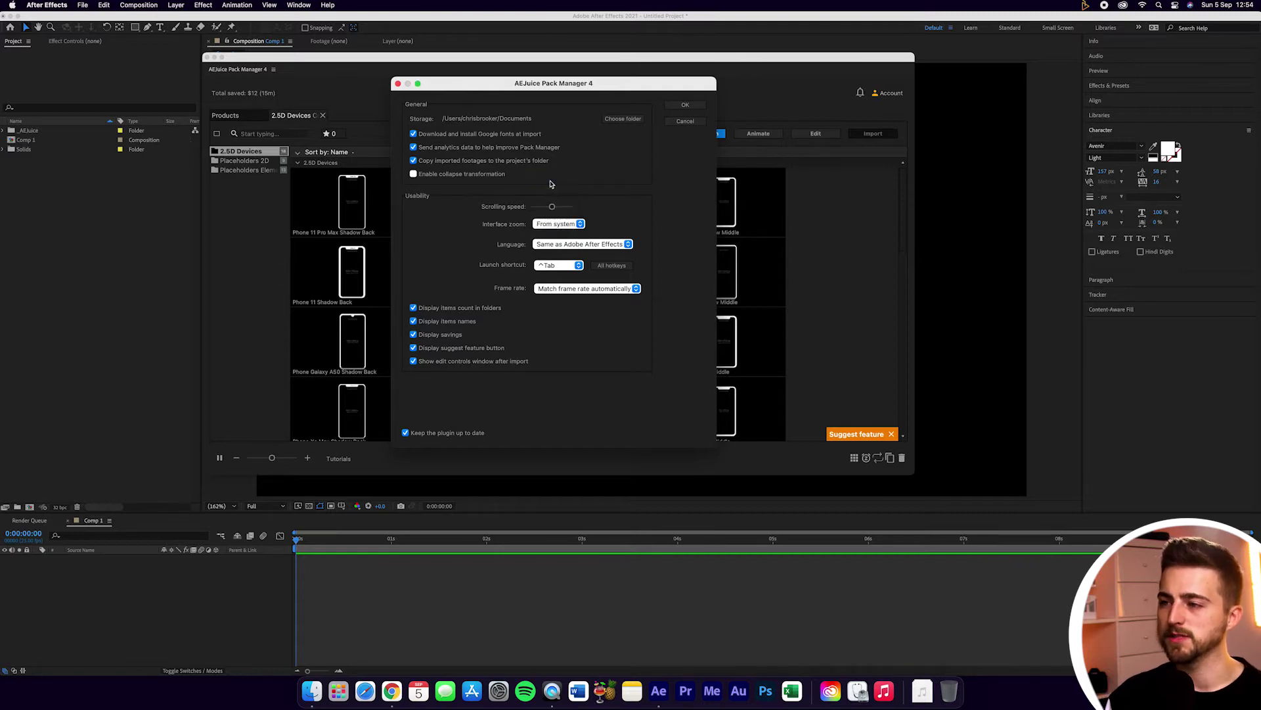
{"action": "left_click", "coordinate": [558, 245]}
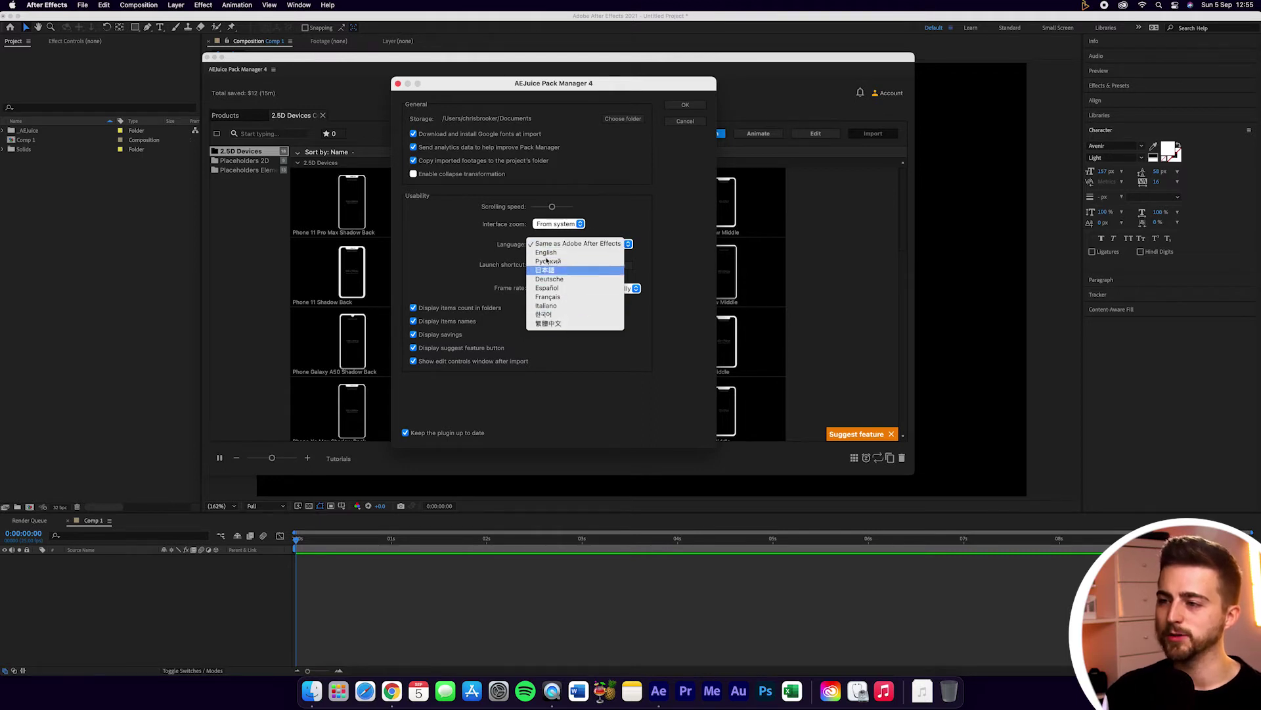
{"action": "left_click", "coordinate": [555, 246]}
{"action": "left_click", "coordinate": [554, 246]}
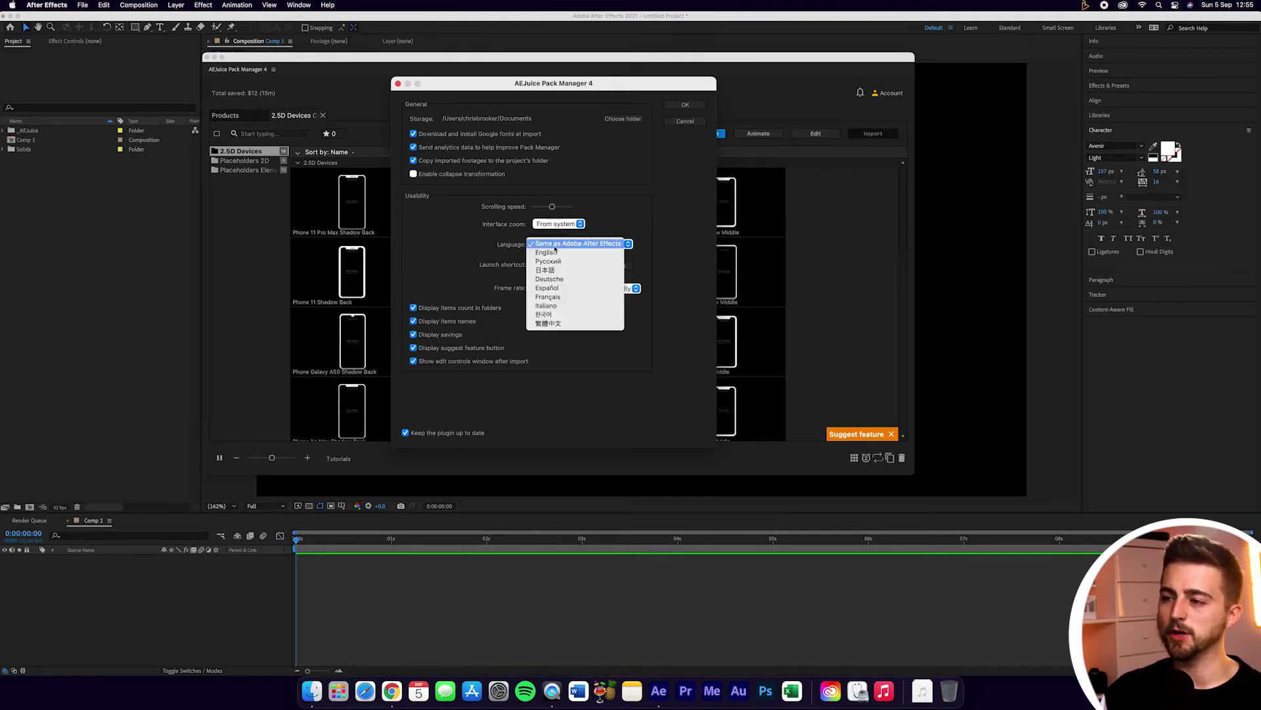
{"action": "left_click", "coordinate": [555, 247]}
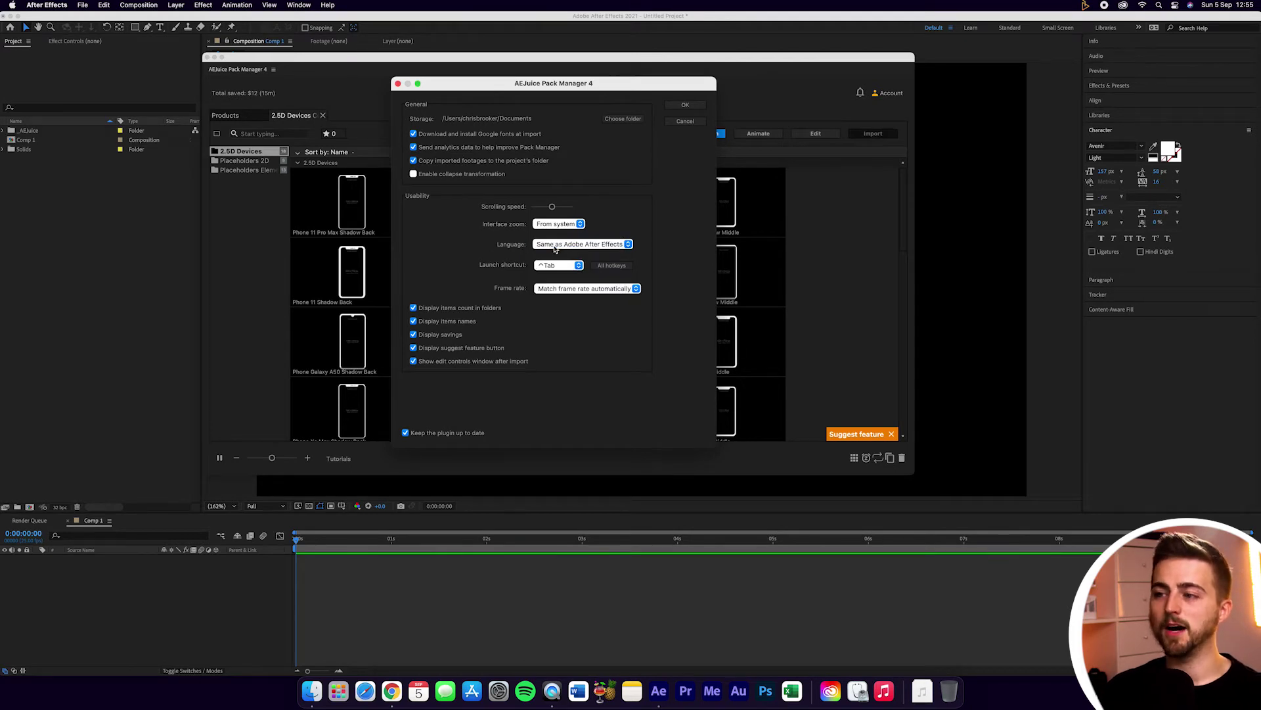
{"action": "left_click", "coordinate": [555, 247]}
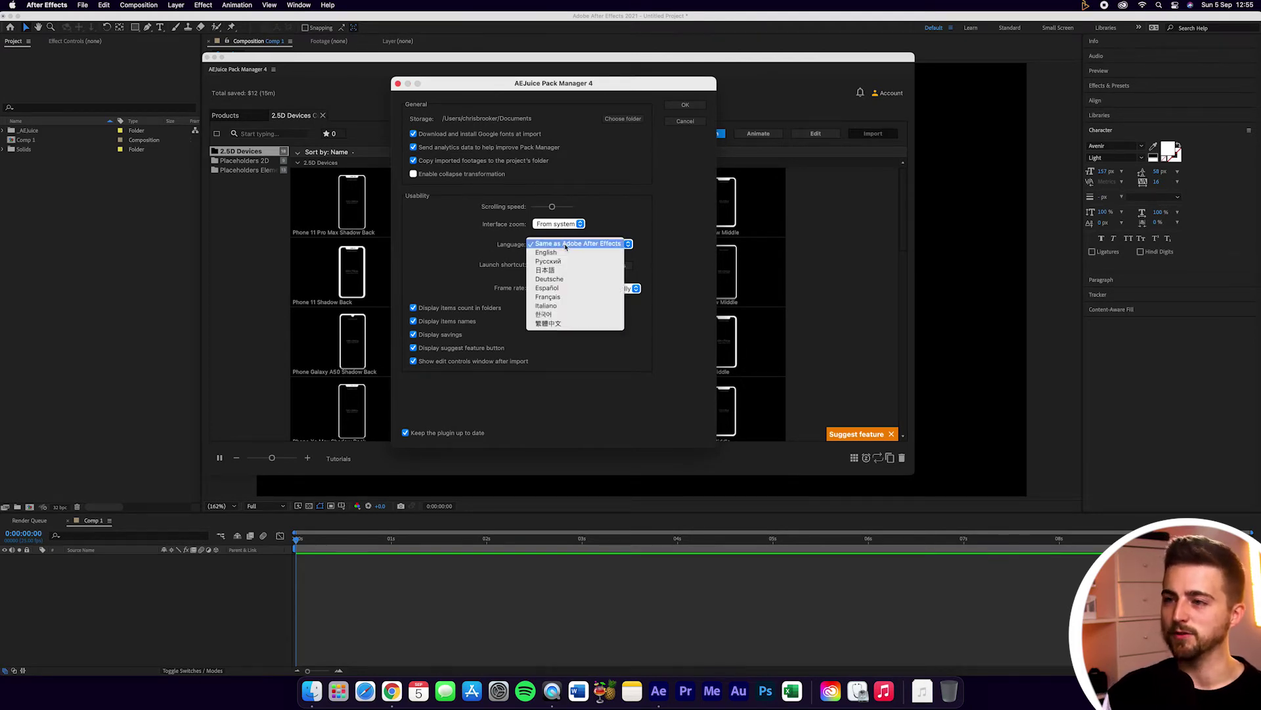
{"action": "left_click", "coordinate": [565, 246]}
Step: Set a Custom launch shortcut of C and save the settings
{"action": "left_click", "coordinate": [554, 266]}
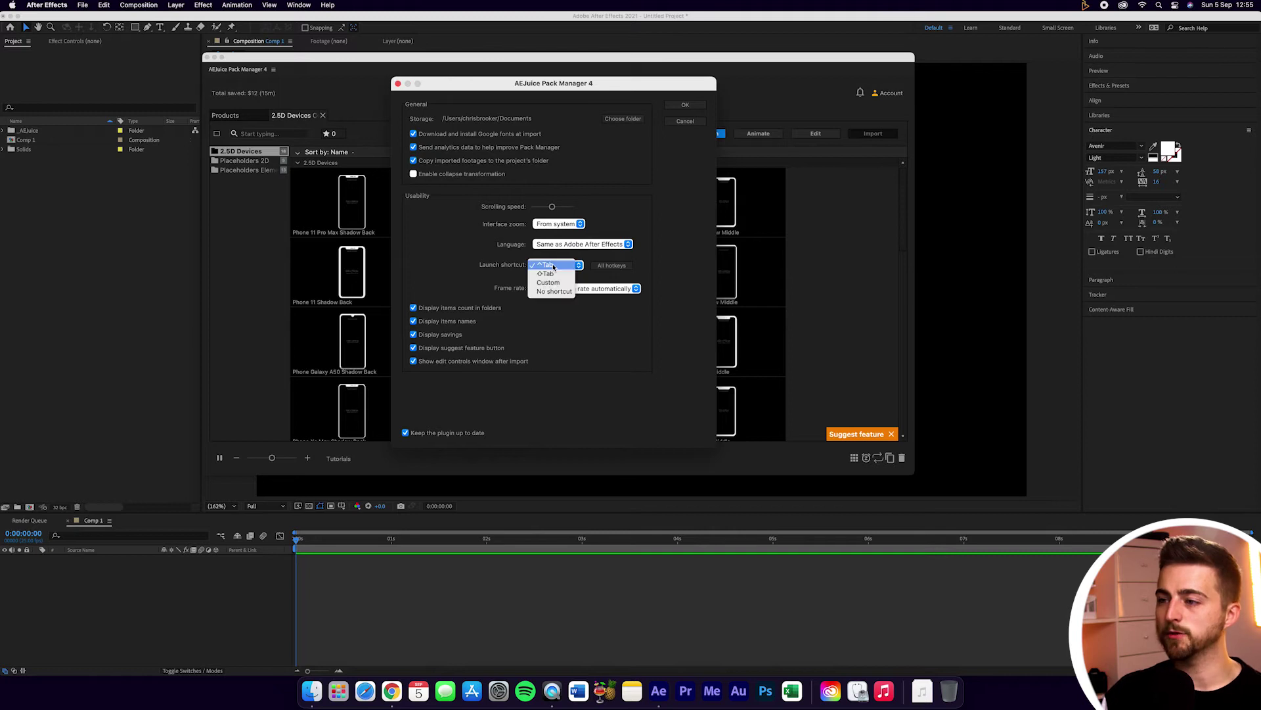
{"action": "left_click", "coordinate": [564, 267]}
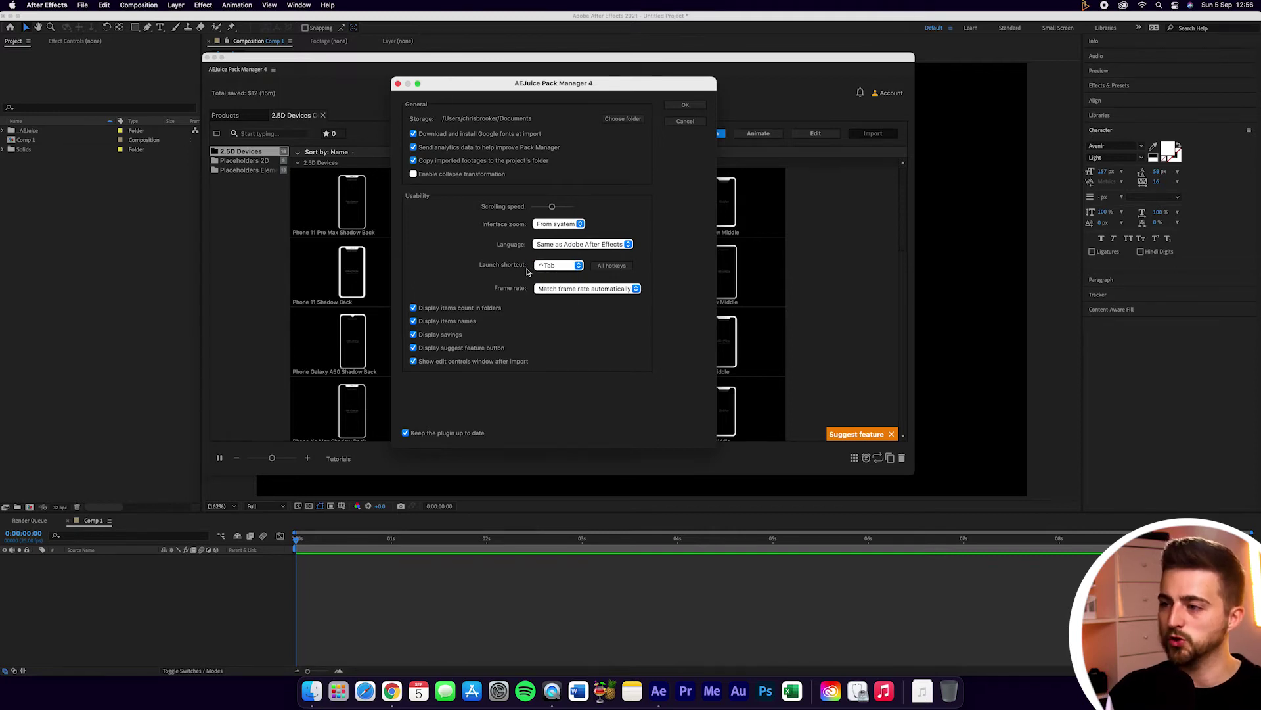
{"action": "left_click", "coordinate": [553, 266]}
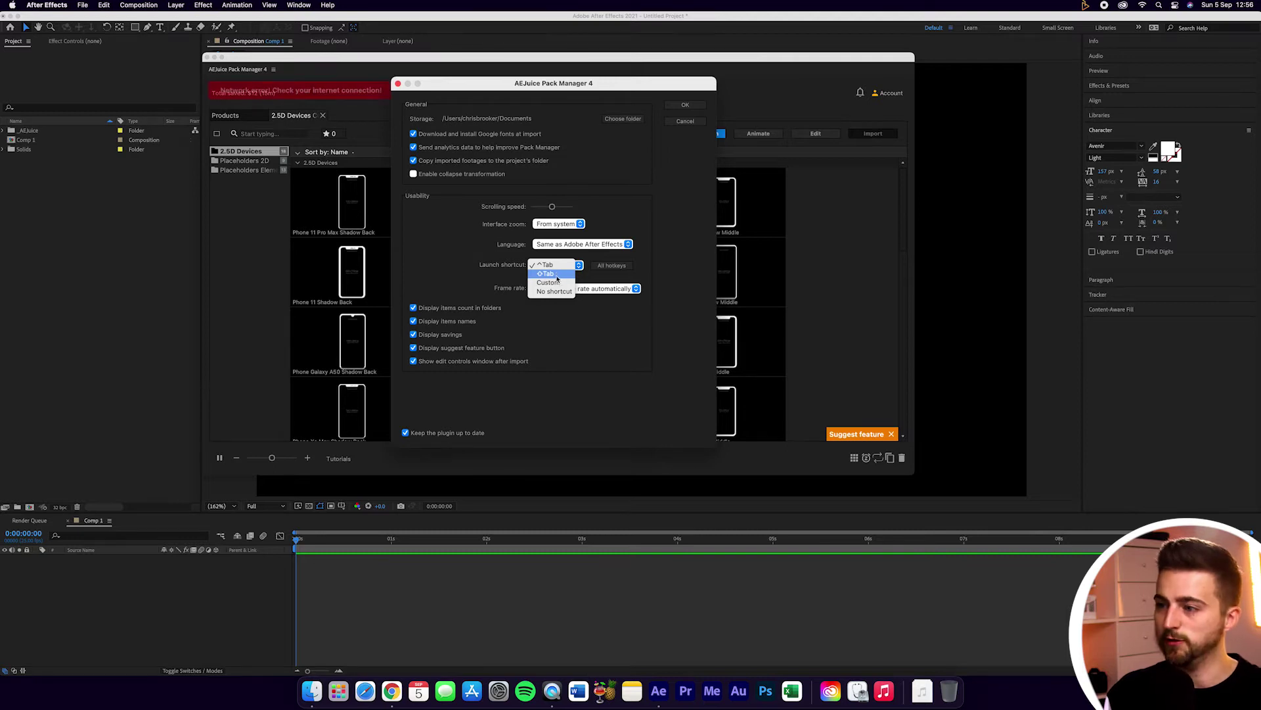
{"action": "left_click", "coordinate": [549, 282]}
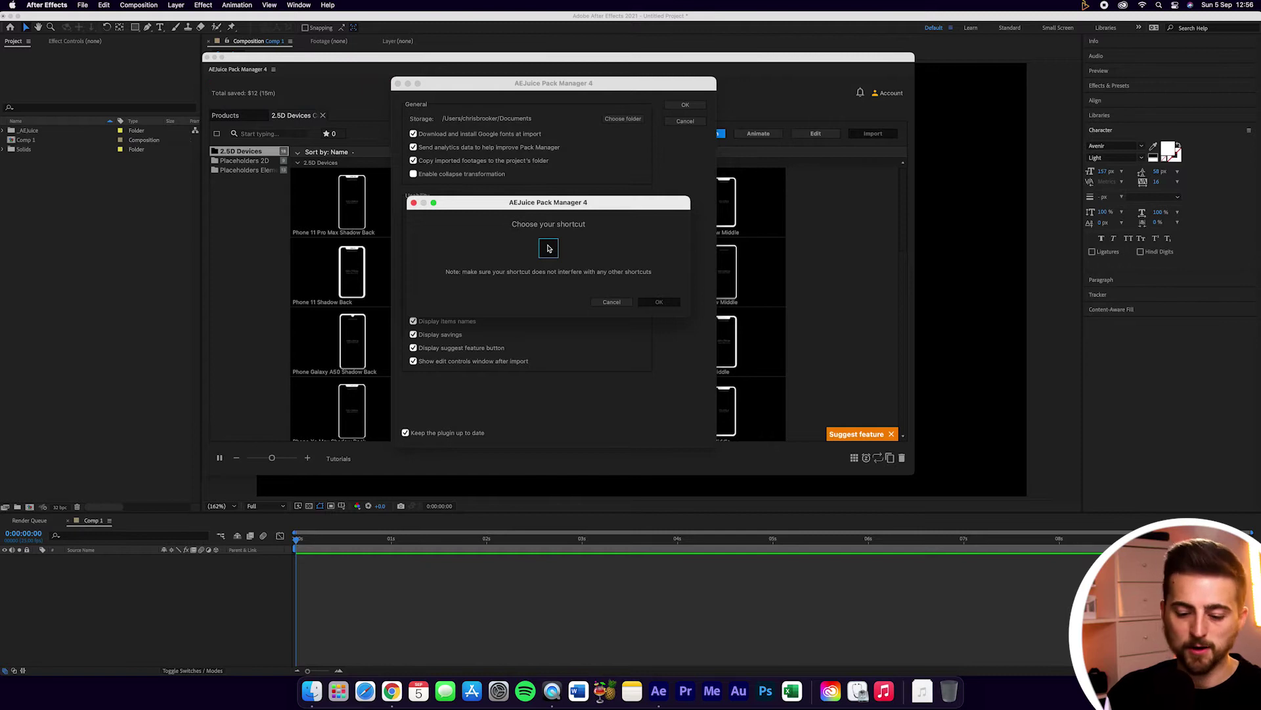
{"action": "key", "text": "c"}
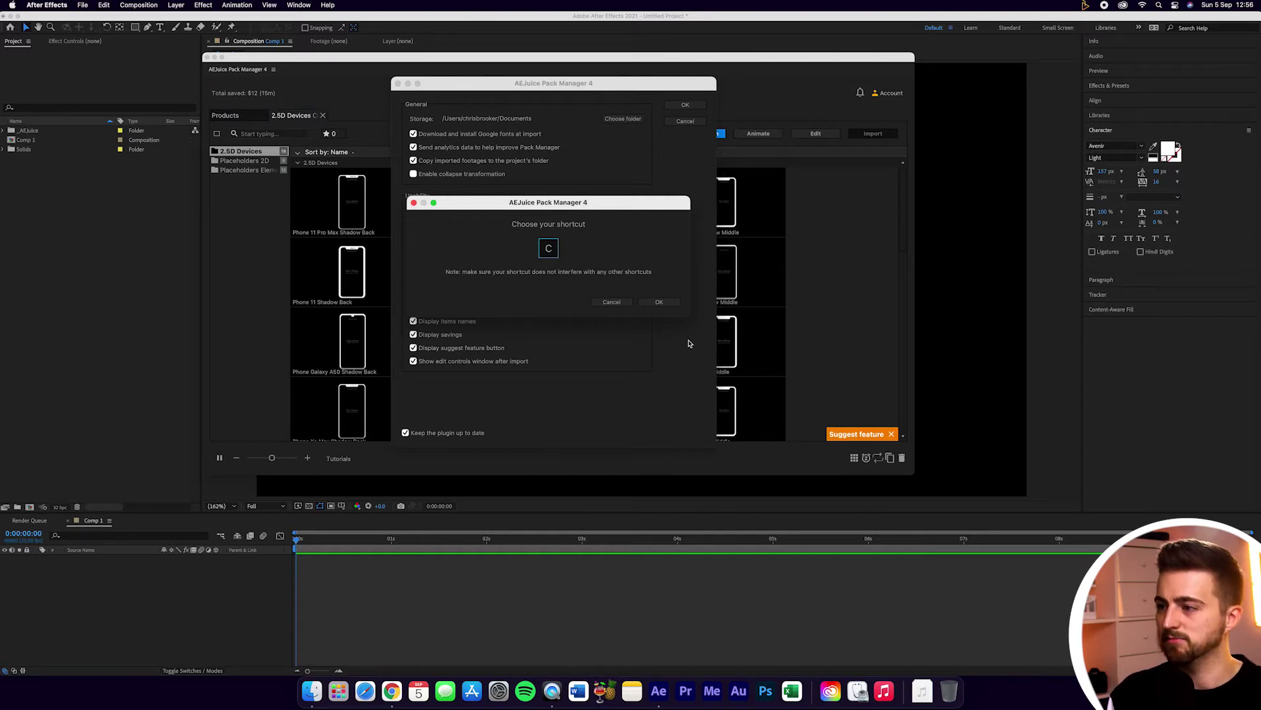
{"action": "left_click", "coordinate": [661, 303]}
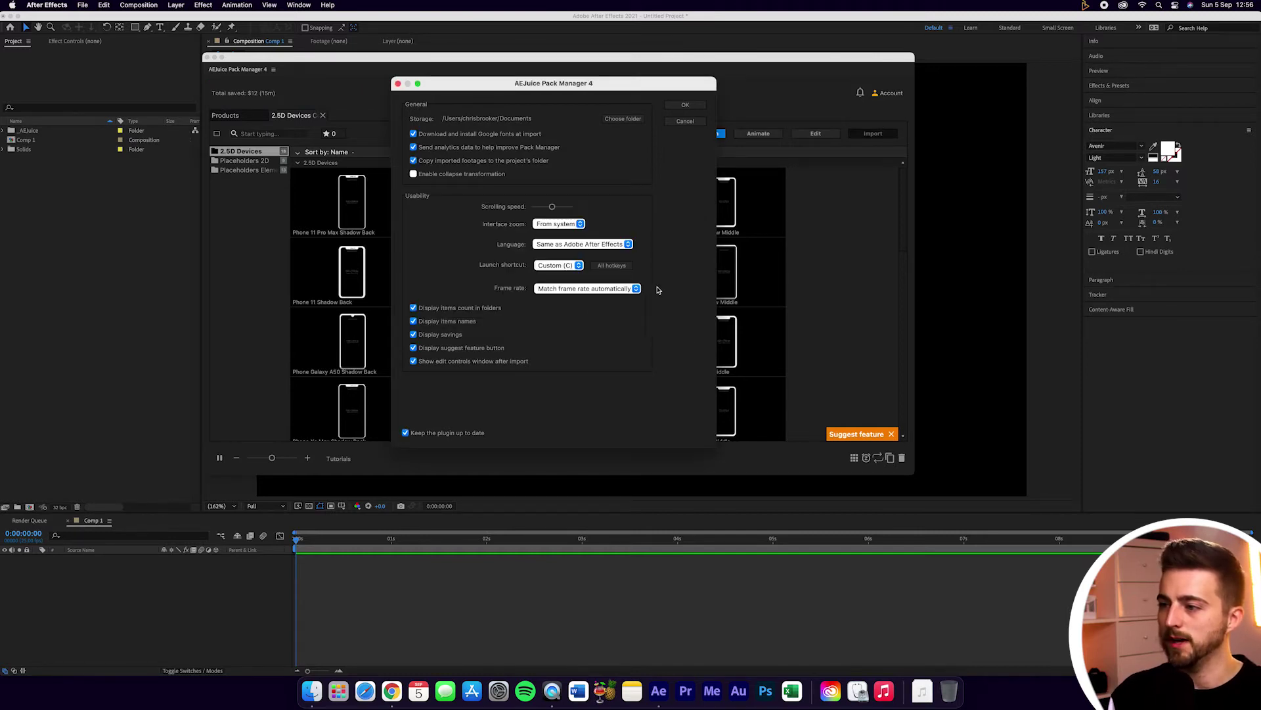
{"action": "left_click", "coordinate": [684, 105]}
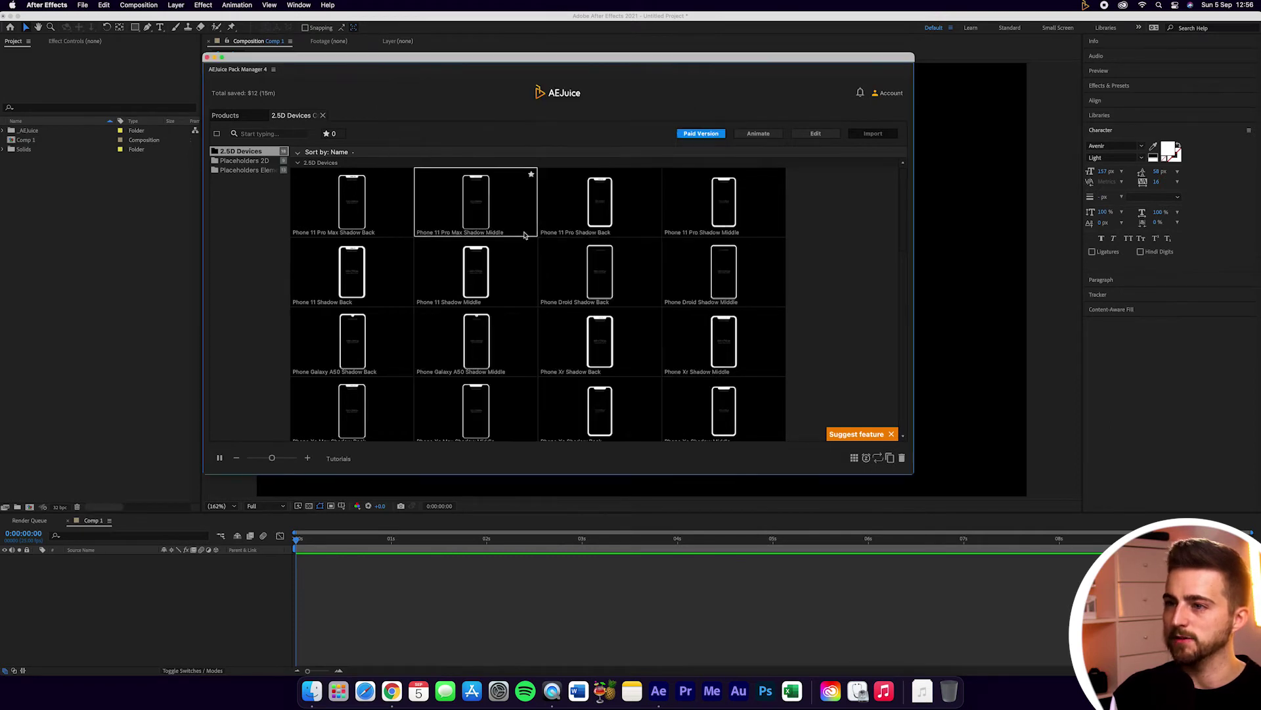
Step: Close the Pack Manager, reopen it with the C shortcut, then close it again
{"action": "left_click", "coordinate": [208, 57]}
{"action": "key", "text": "c"}
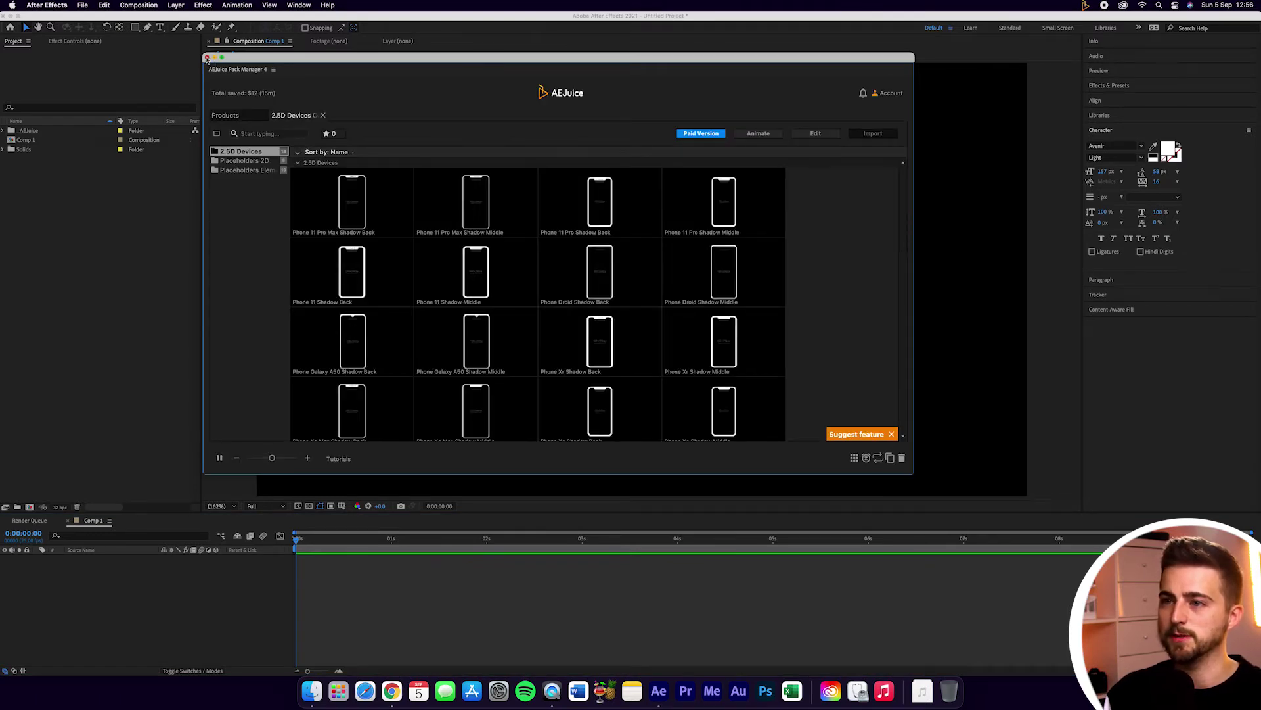
{"action": "left_click", "coordinate": [207, 58]}
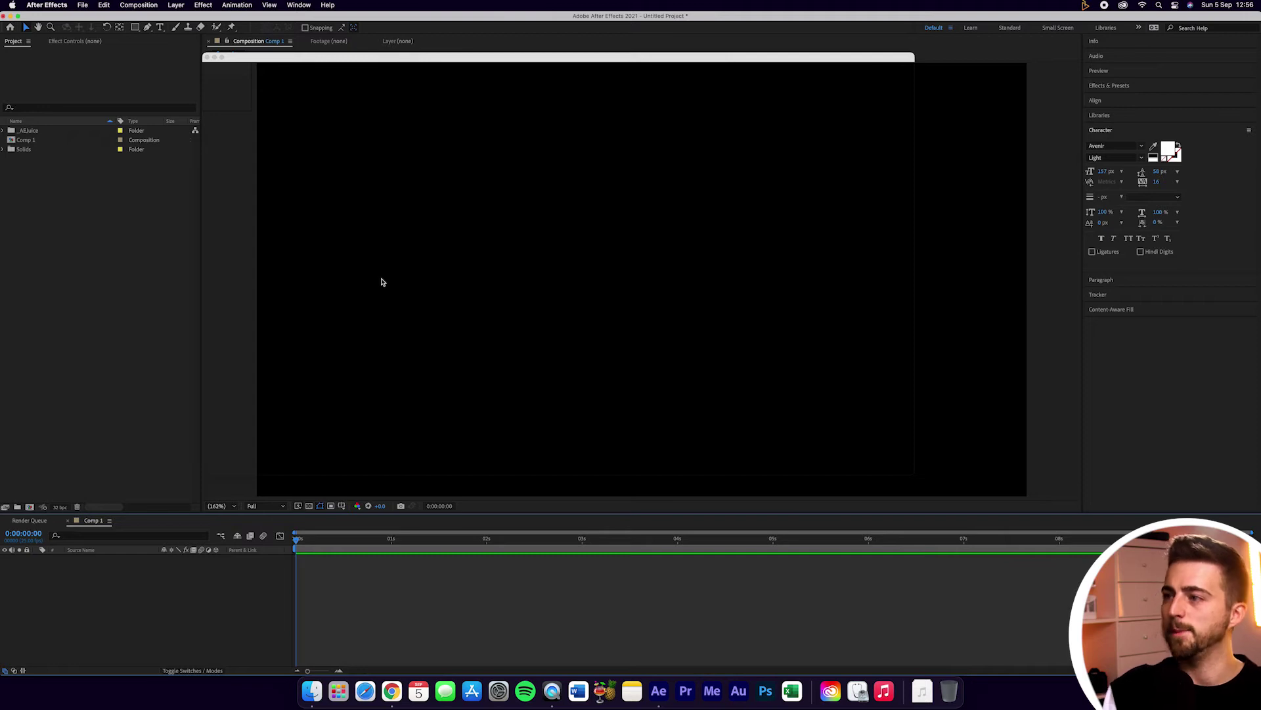
Step: Bring the Pack Manager window back and open its settings from the Account menu
{"action": "left_click", "coordinate": [424, 62]}
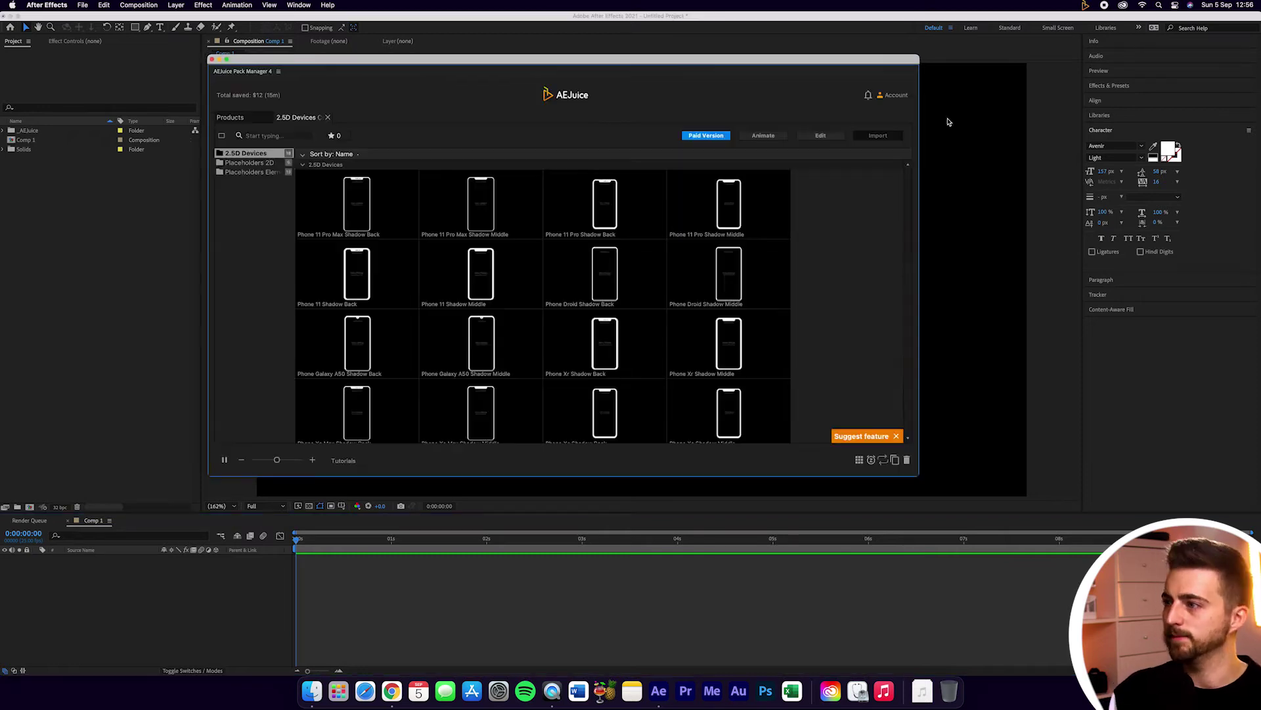
{"action": "left_click", "coordinate": [893, 96]}
{"action": "left_click", "coordinate": [881, 113]}
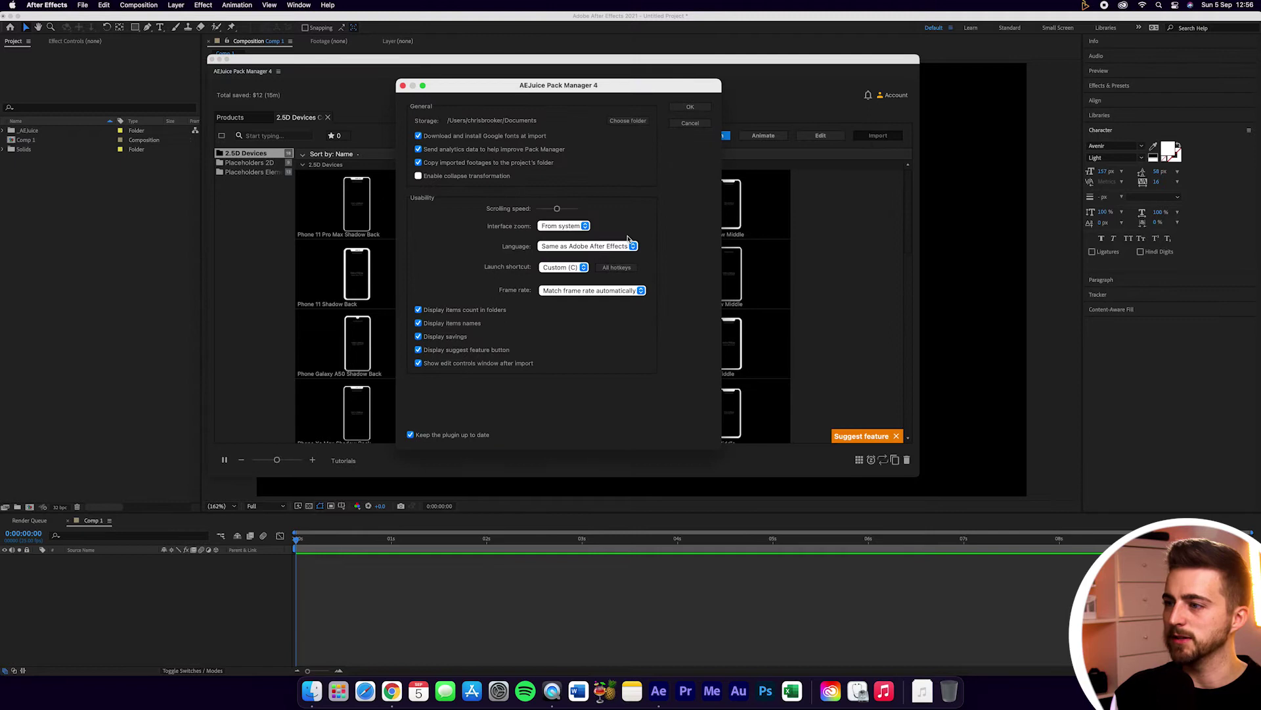
Step: Switch the launch shortcut to No shortcut, then show the full hotkeys list
{"action": "left_click", "coordinate": [558, 268]}
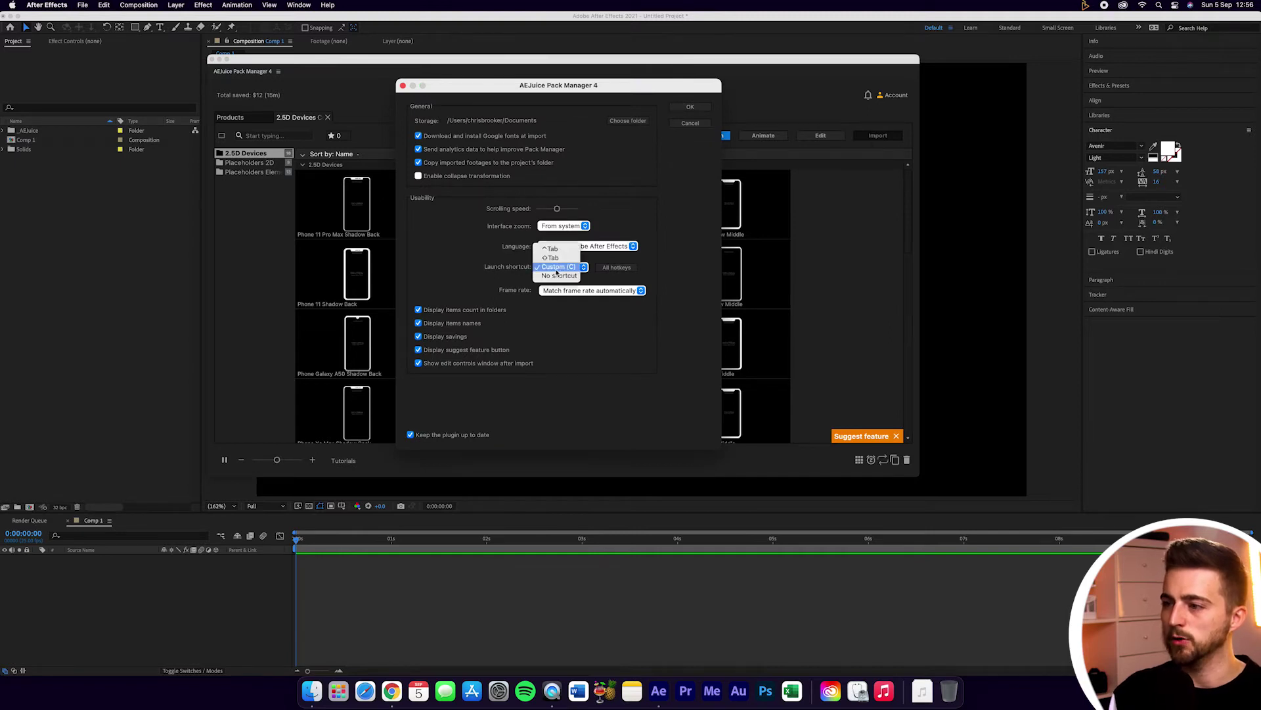
{"action": "left_click", "coordinate": [558, 268]}
{"action": "left_click", "coordinate": [618, 301]}
{"action": "left_click", "coordinate": [559, 267]}
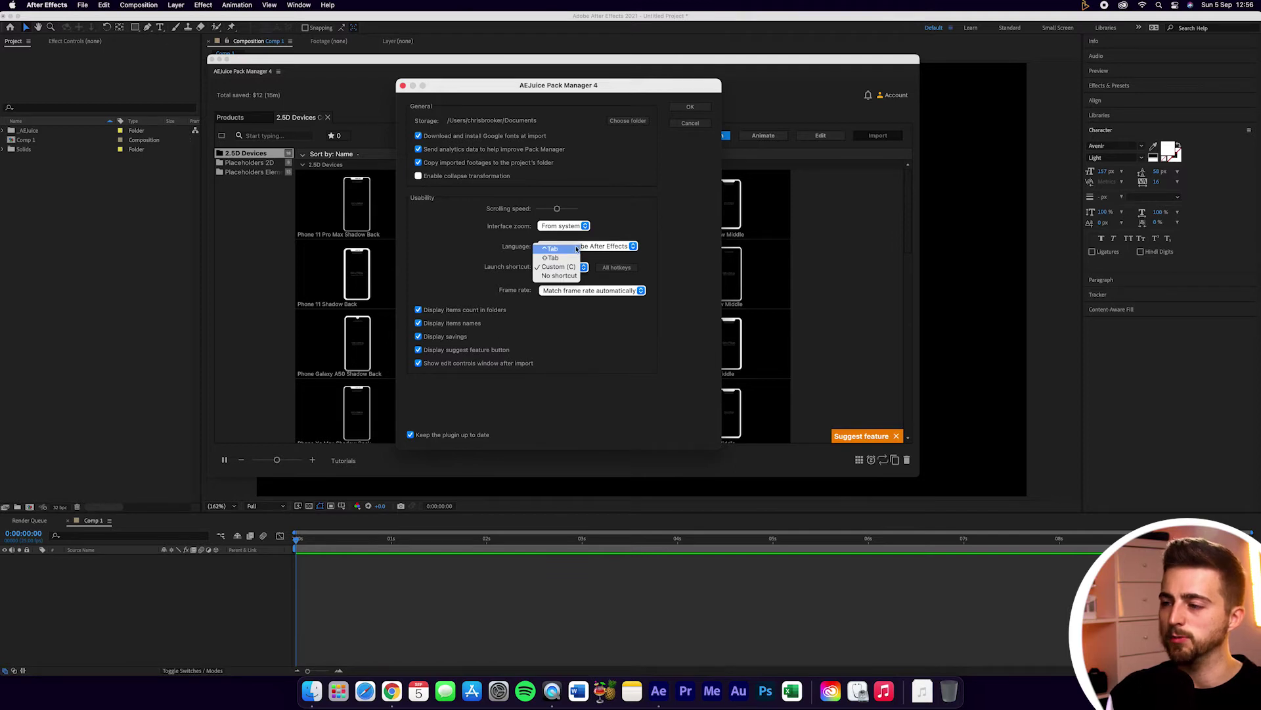
{"action": "left_click", "coordinate": [559, 276]}
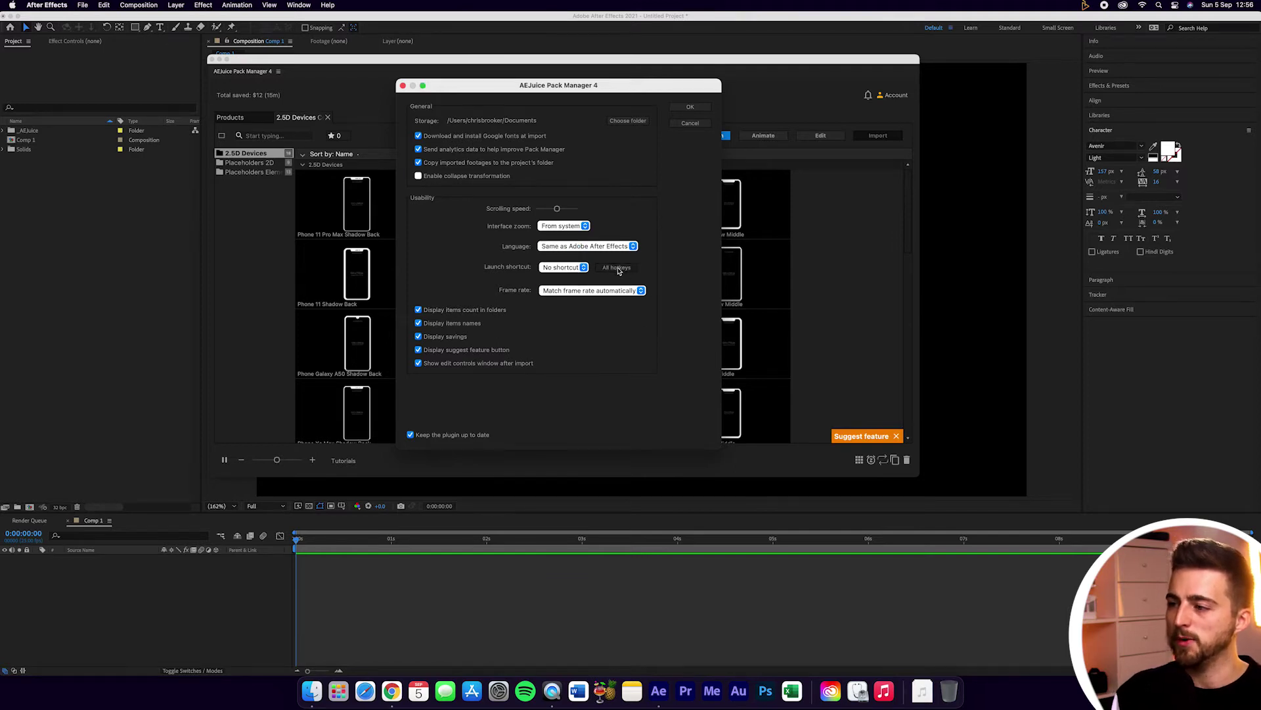
{"action": "left_click", "coordinate": [617, 269]}
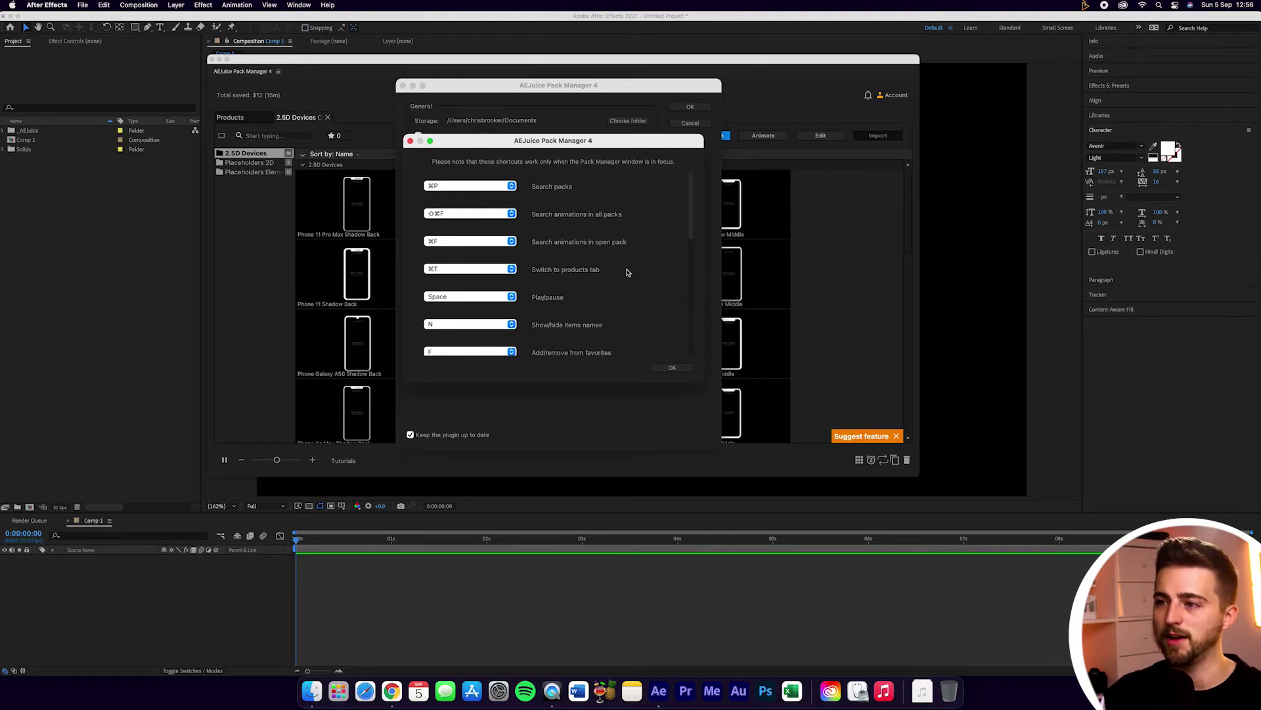
Step: Check the Search packs shortcut stays ⌘P, scroll the hotkeys, and close the list
{"action": "left_click", "coordinate": [467, 188]}
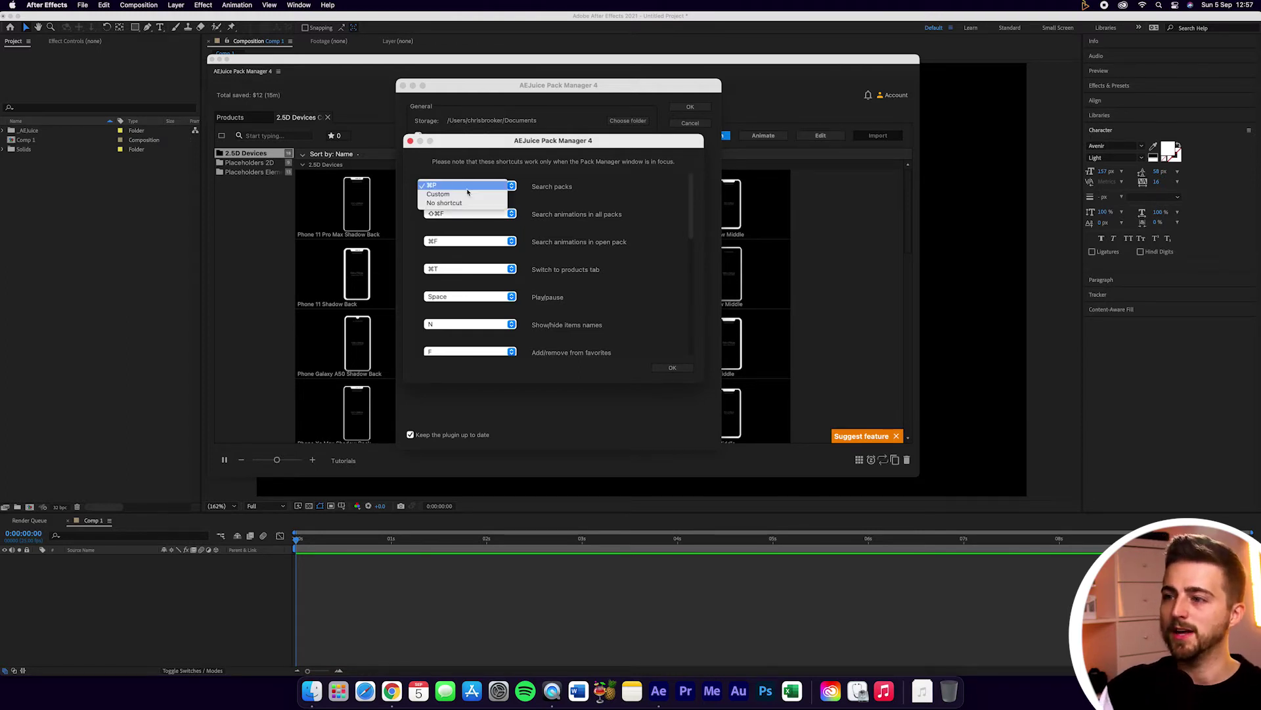
{"action": "left_click", "coordinate": [467, 188]}
{"action": "left_click", "coordinate": [468, 187]}
{"action": "left_click", "coordinate": [450, 189]}
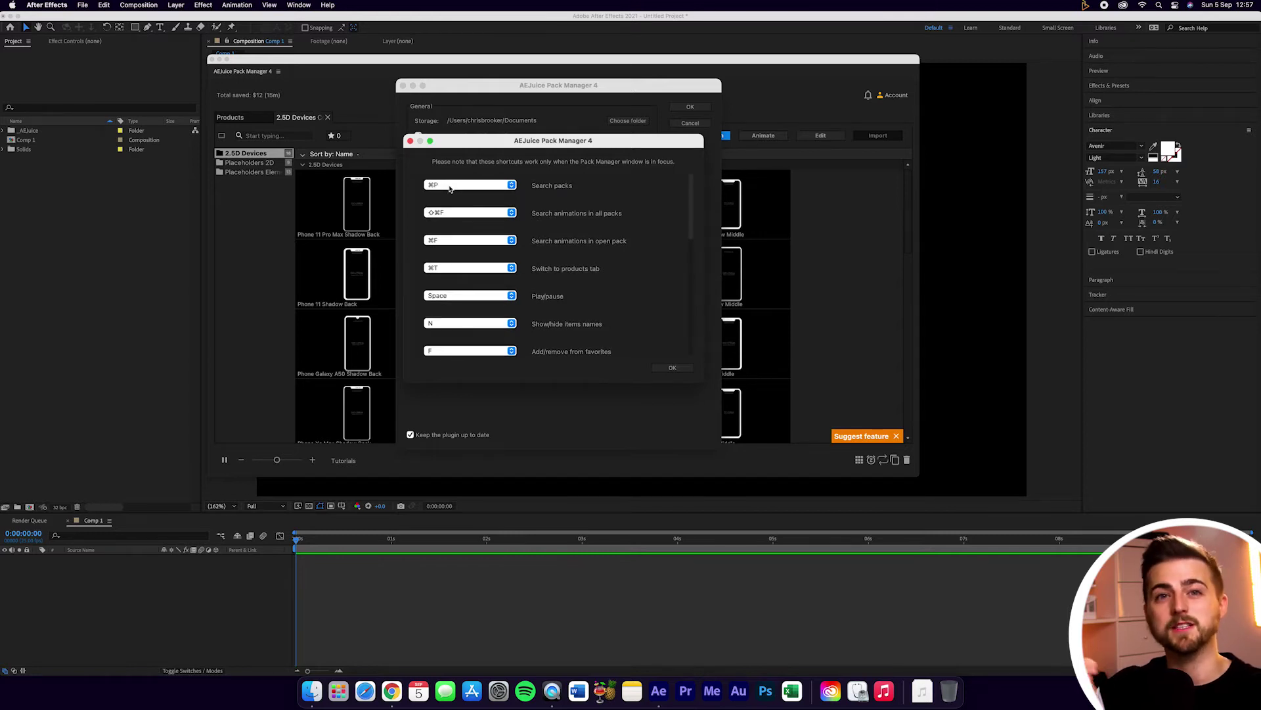
{"action": "left_click_drag", "start_coordinate": [691, 200], "coordinate": [702, 134]}
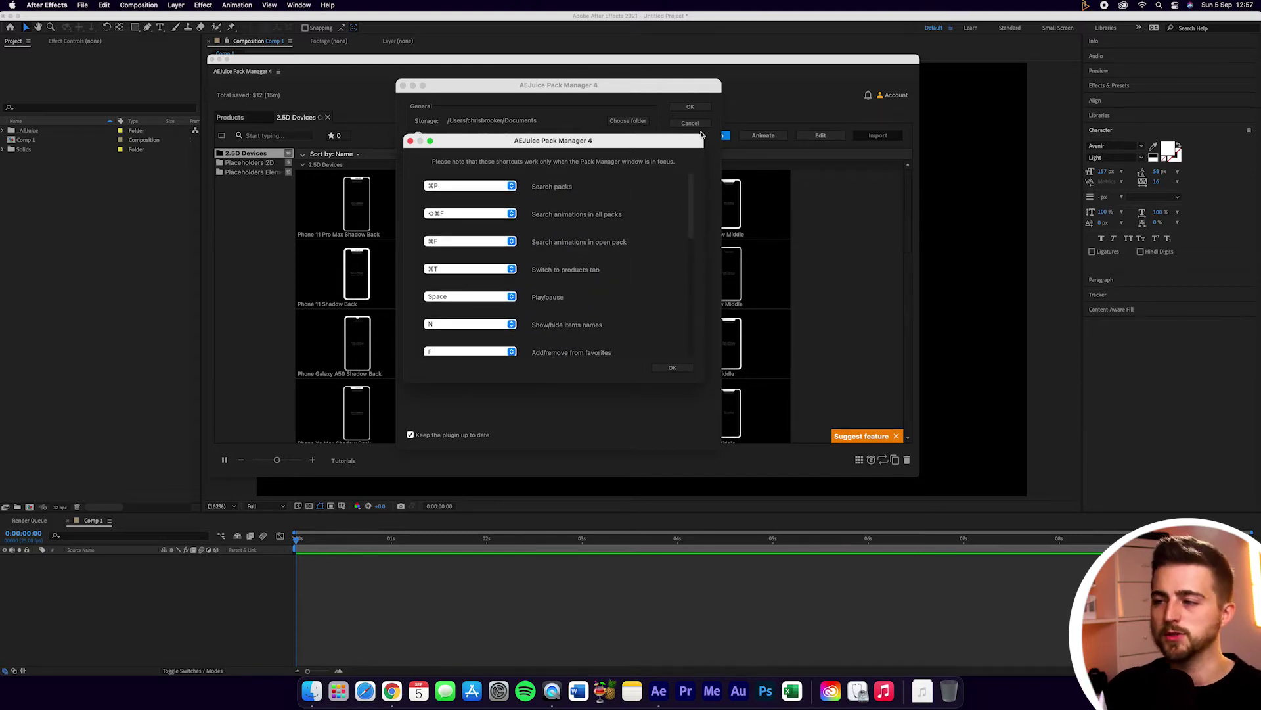
{"action": "left_click", "coordinate": [468, 190]}
{"action": "left_click", "coordinate": [470, 190]}
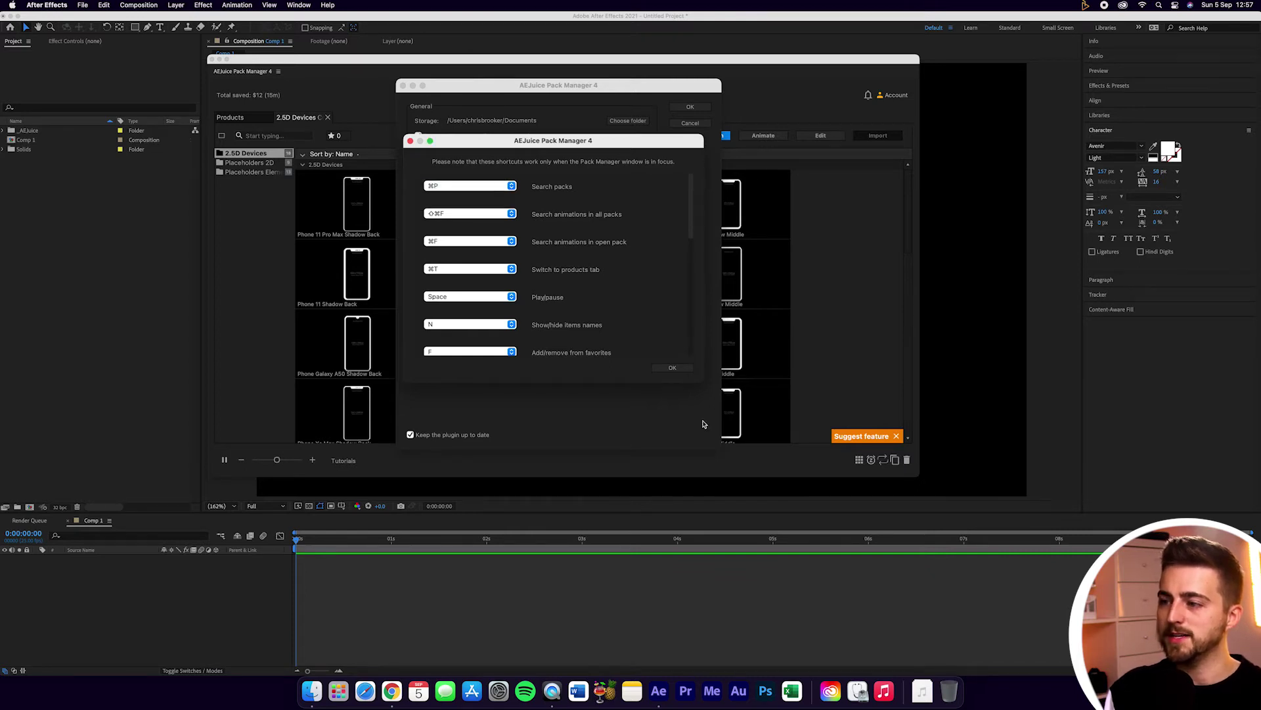
{"action": "left_click", "coordinate": [673, 367]}
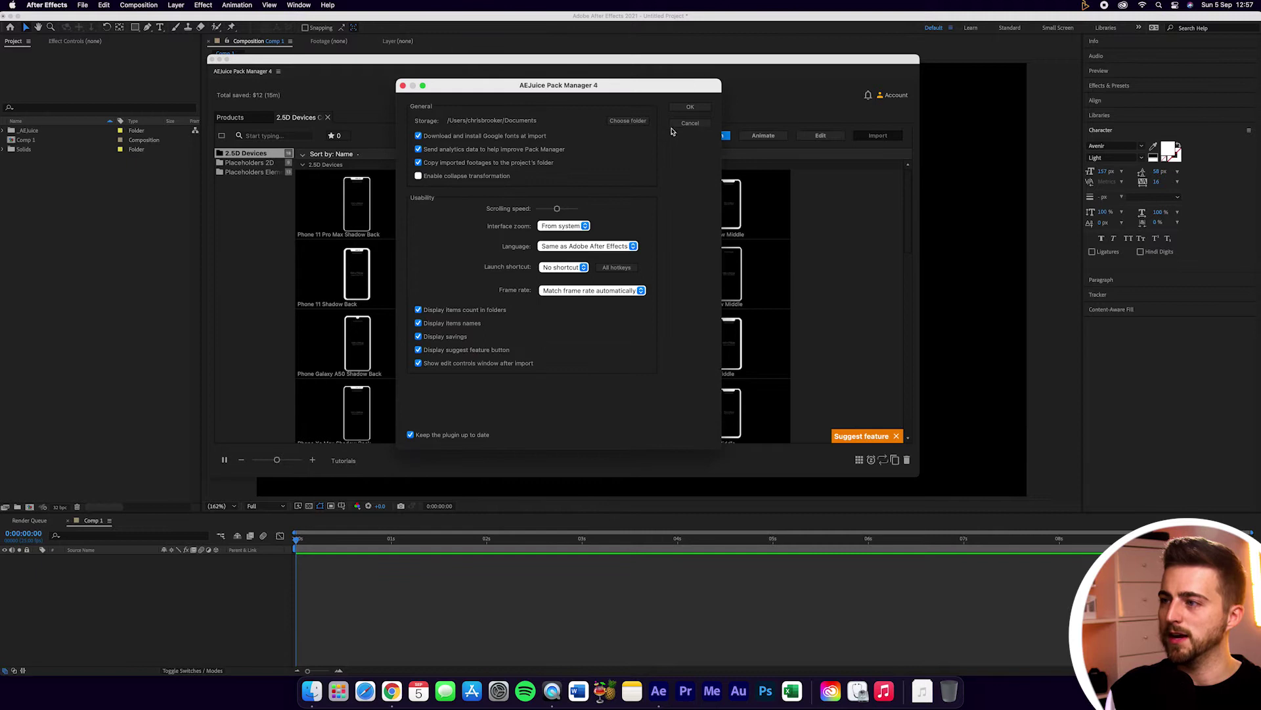
Step: Close settings, return to Products, and search packs with ⌘P for 'monster'
{"action": "left_click", "coordinate": [690, 107]}
{"action": "left_click", "coordinate": [239, 121]}
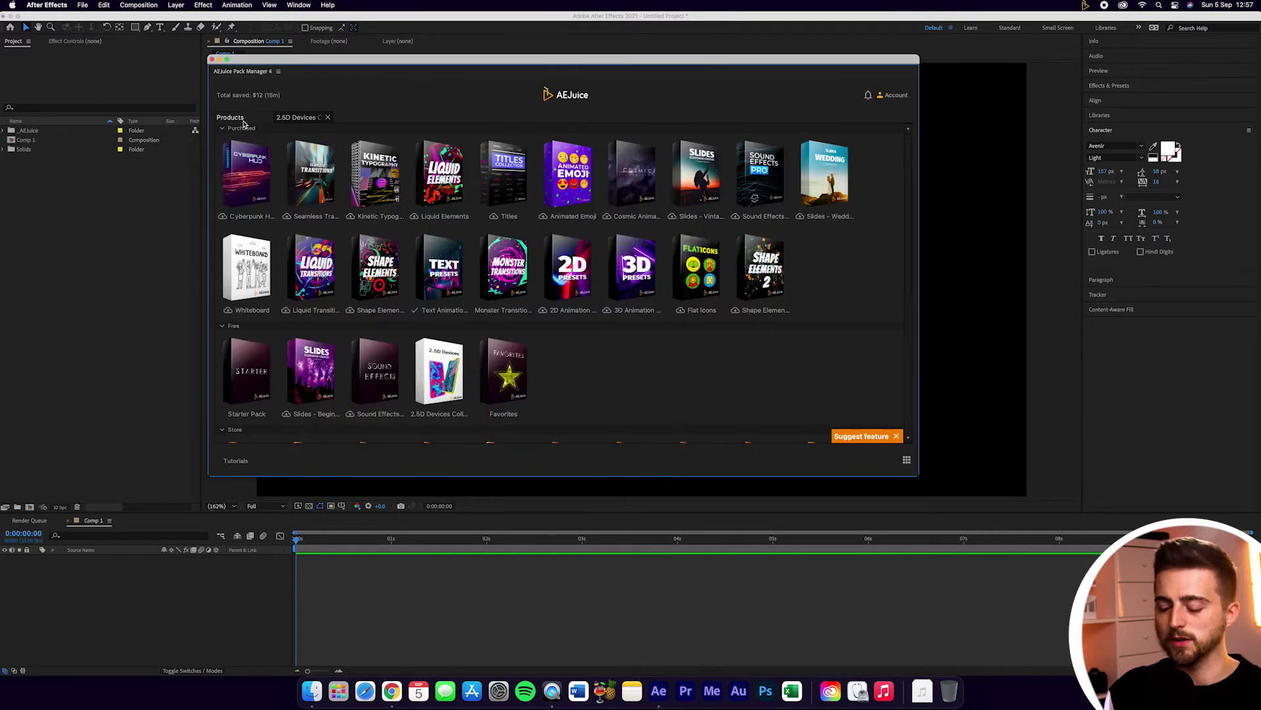
{"action": "key", "text": "super+p"}
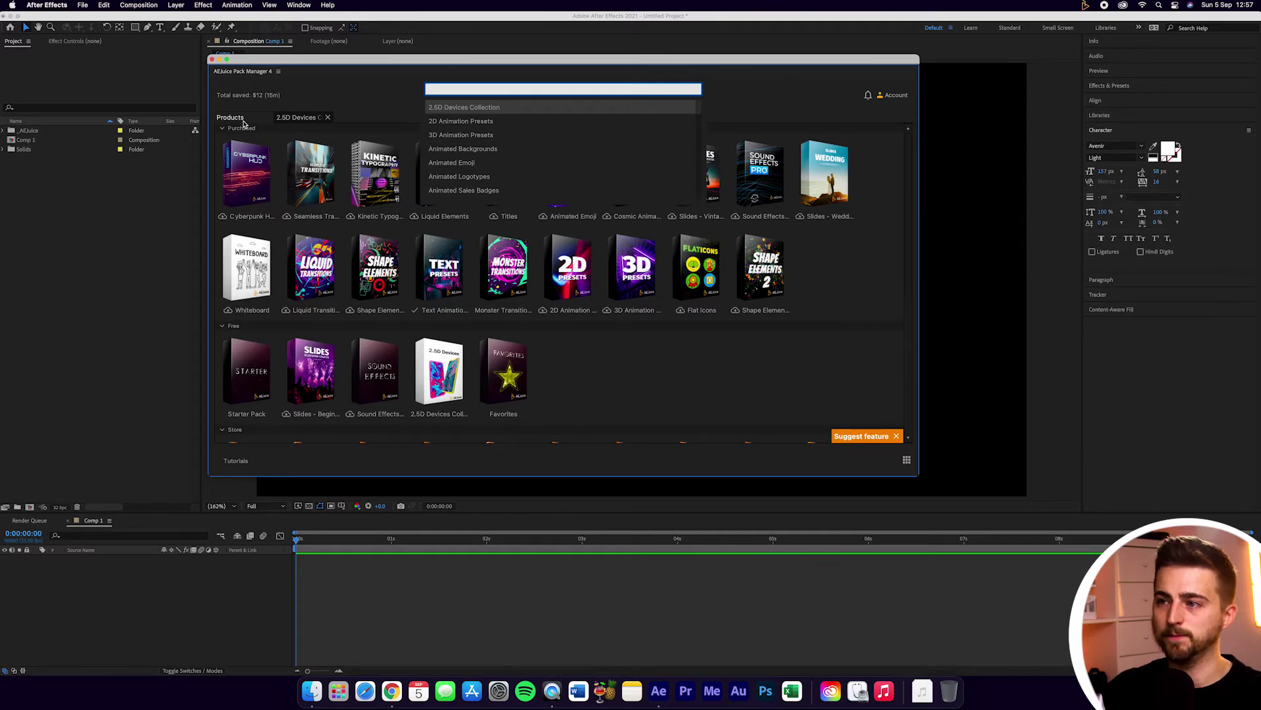
{"action": "type", "text": "monster"}
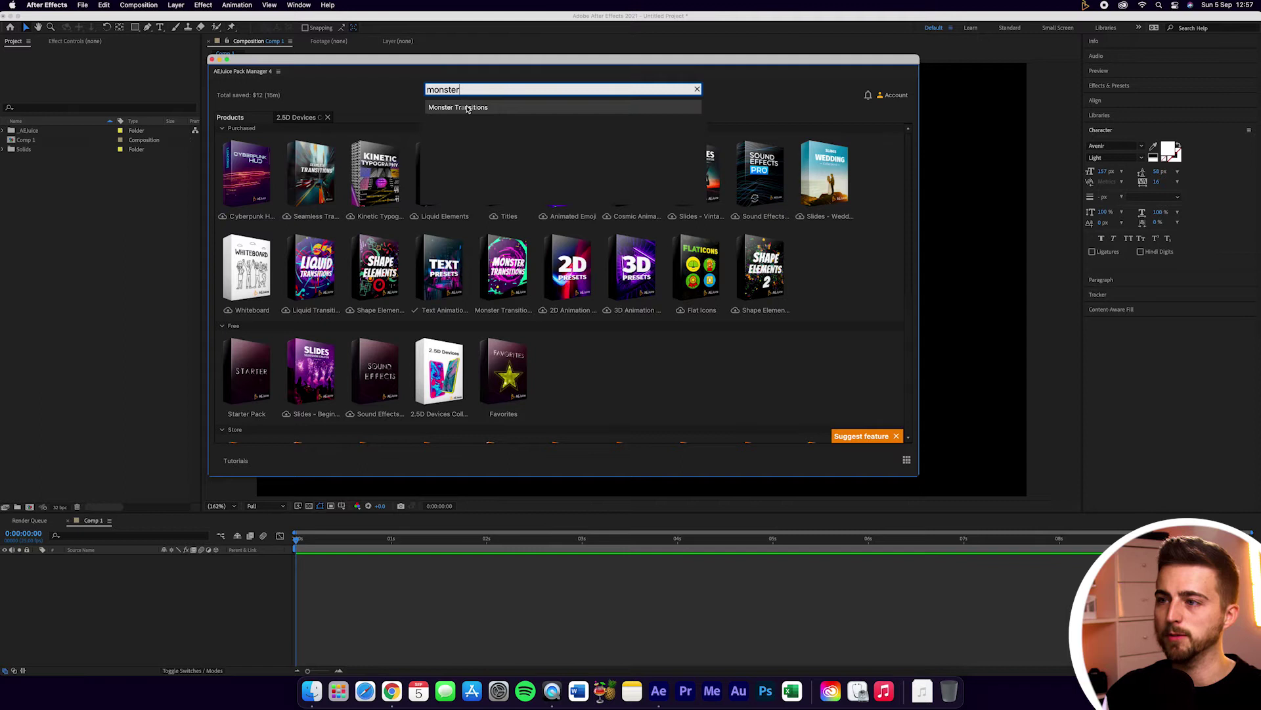
{"action": "key", "text": "BackSpace"}
{"action": "key", "text": "BackSpace"}
{"action": "key", "text": "BackSpace"}
{"action": "key", "text": "BackSpace"}
{"action": "key", "text": "BackSpace"}
{"action": "key", "text": "BackSpace"}
{"action": "key", "text": "BackSpace"}
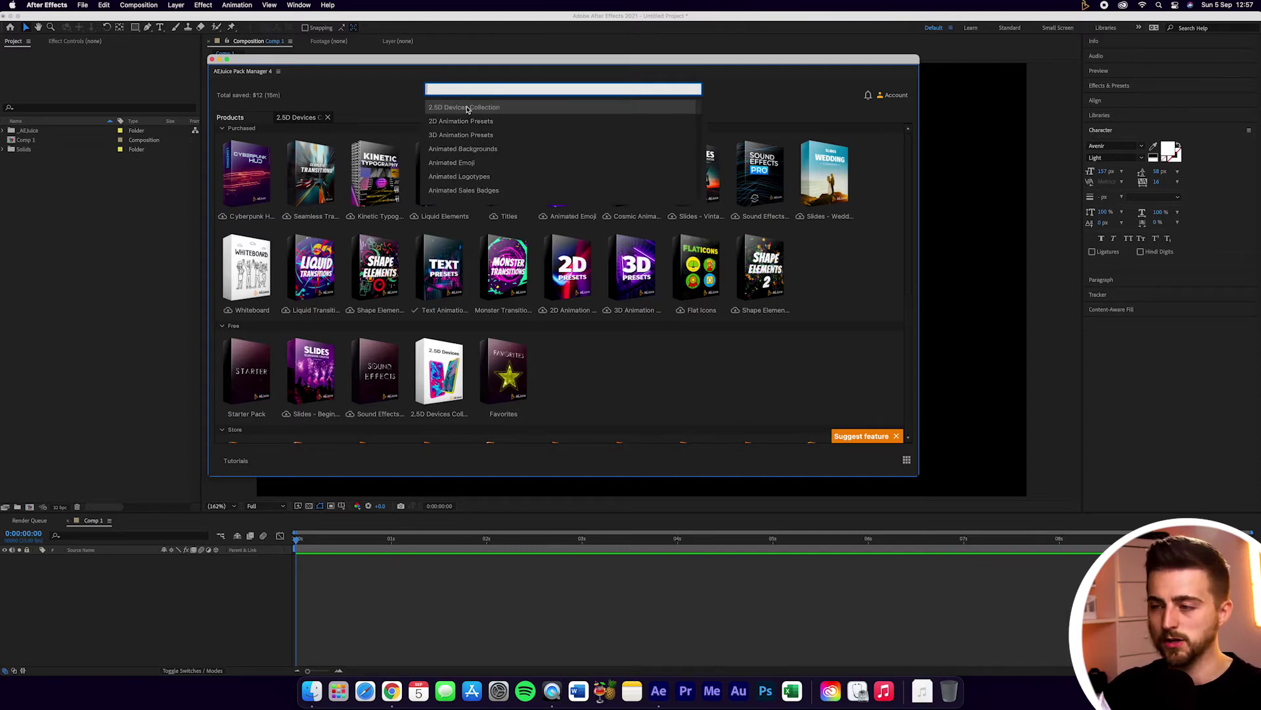
{"action": "type", "text": "mt"}
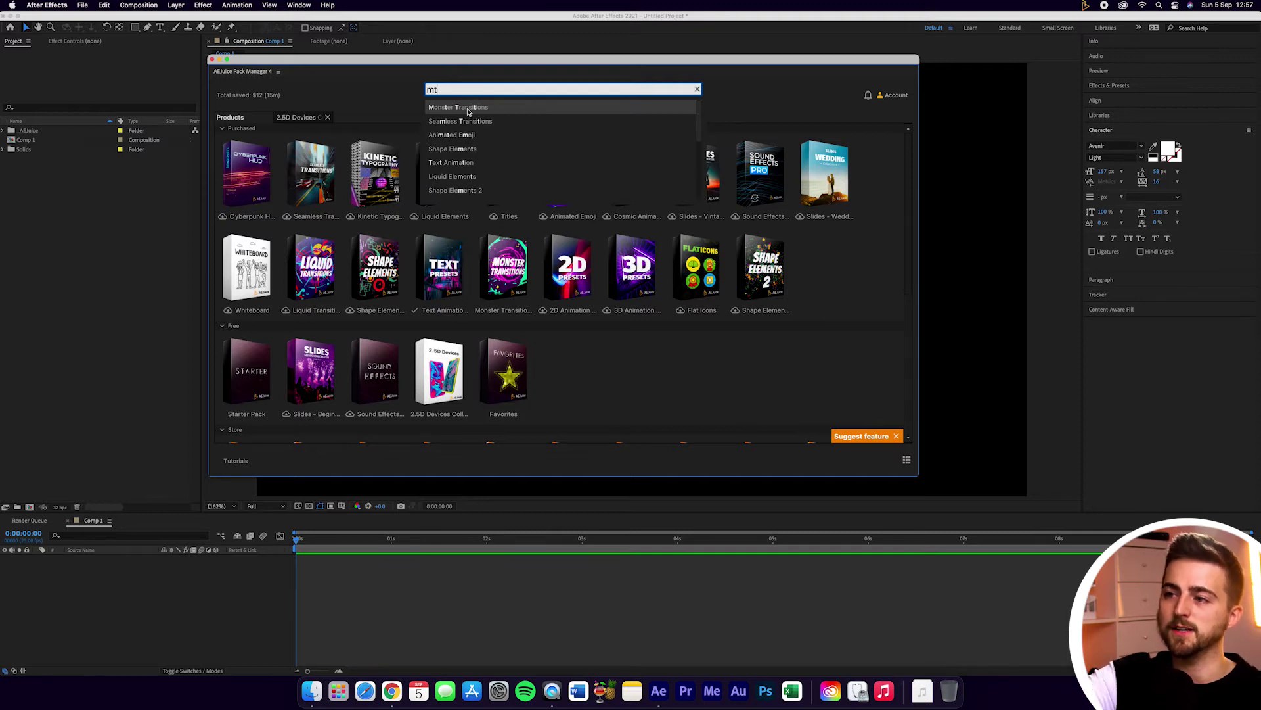
{"action": "key", "text": "BackSpace"}
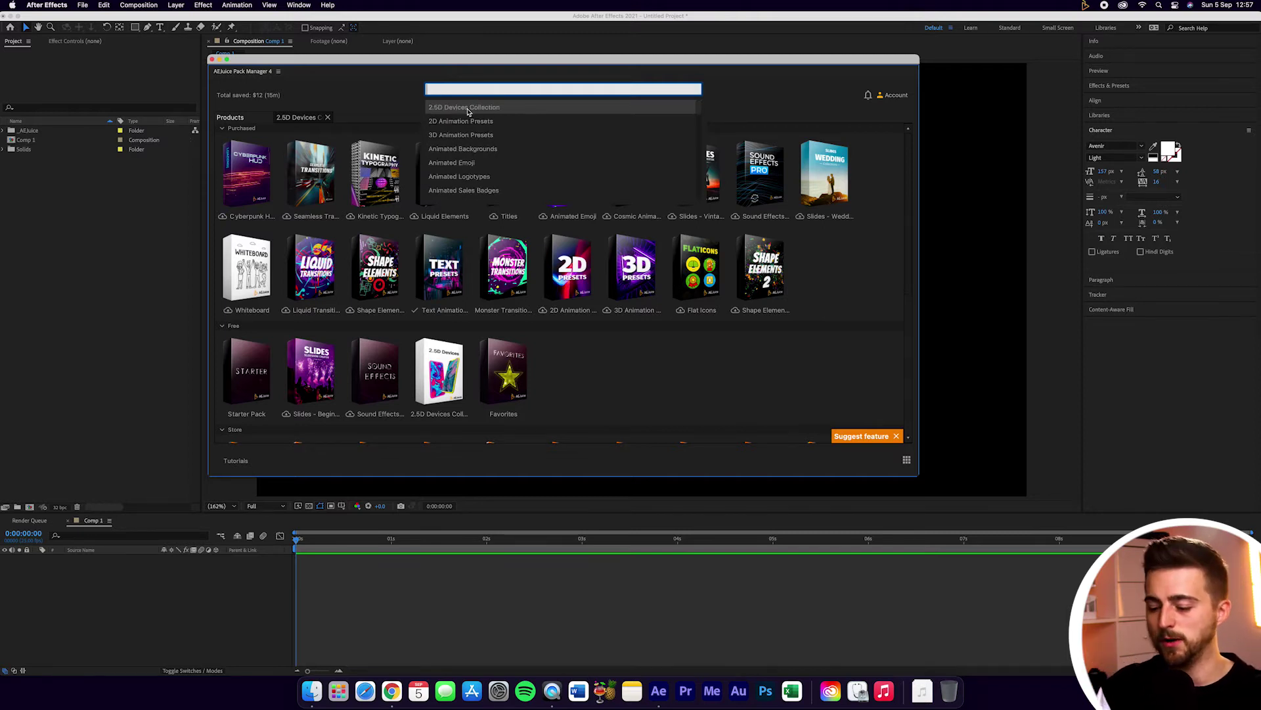
{"action": "type", "text": "t"}
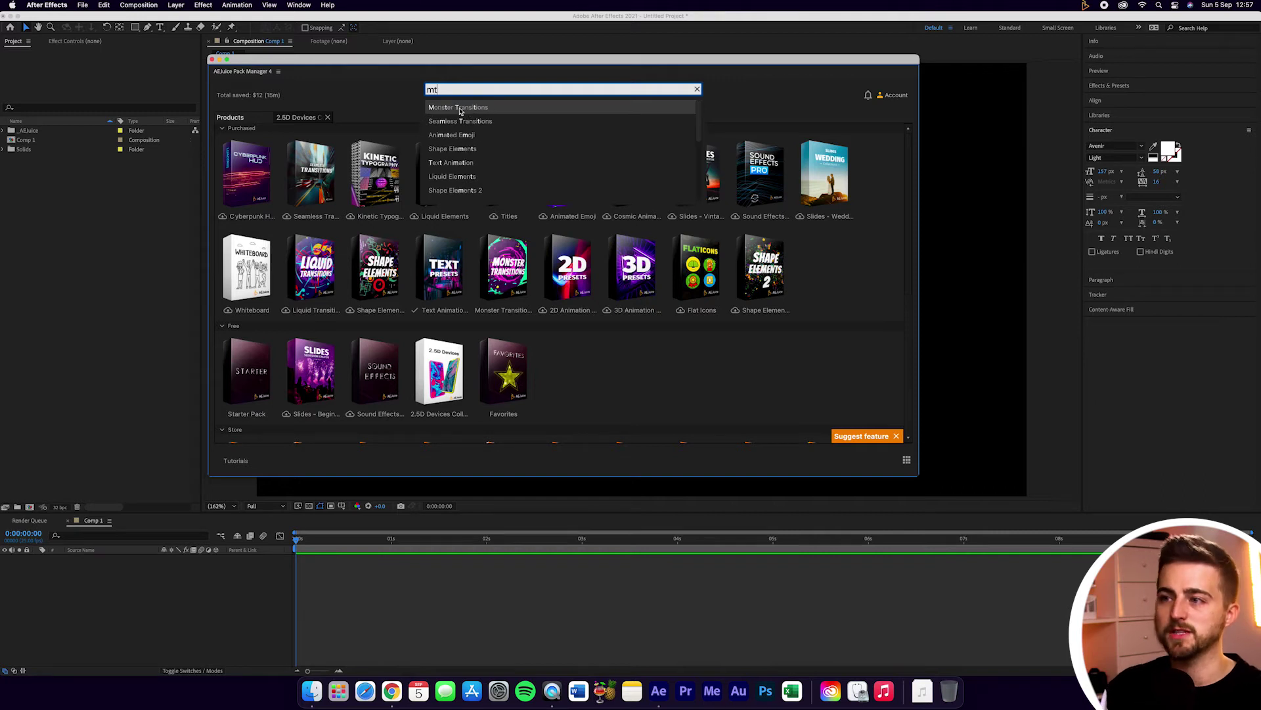
{"action": "key", "text": "BackSpace"}
{"action": "type", "text": "on"}
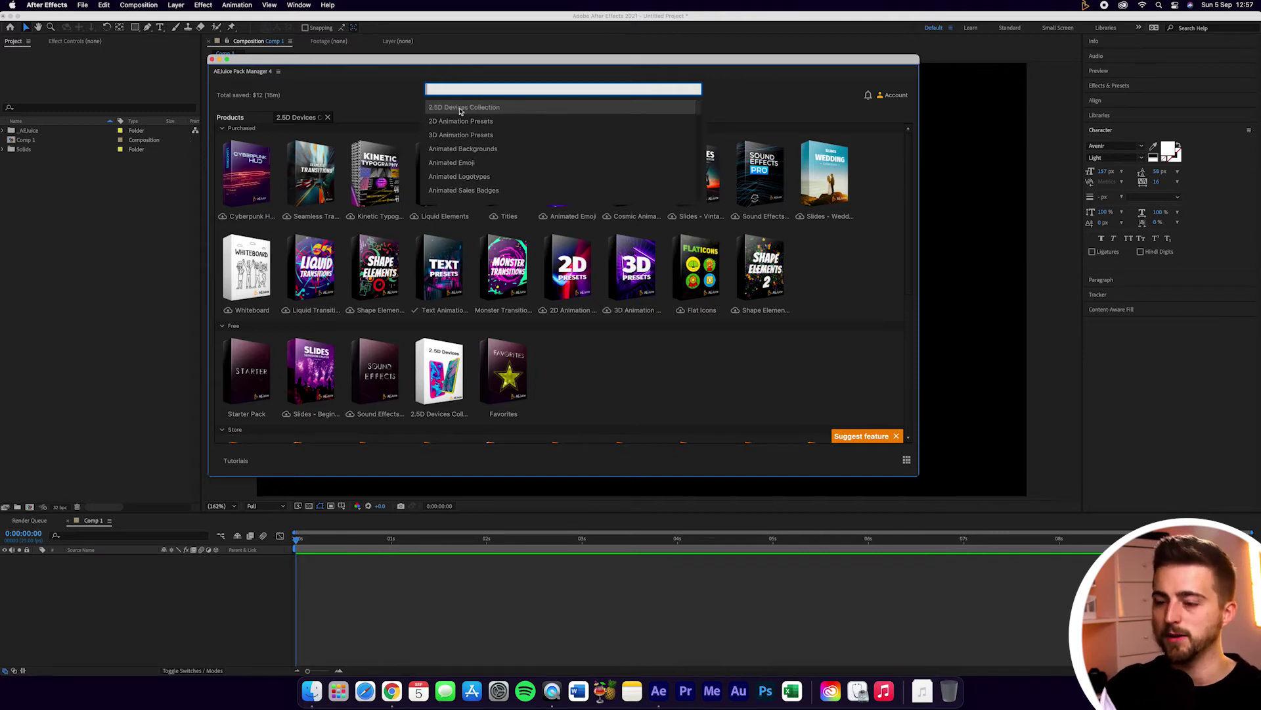
{"action": "type", "text": "dtr"}
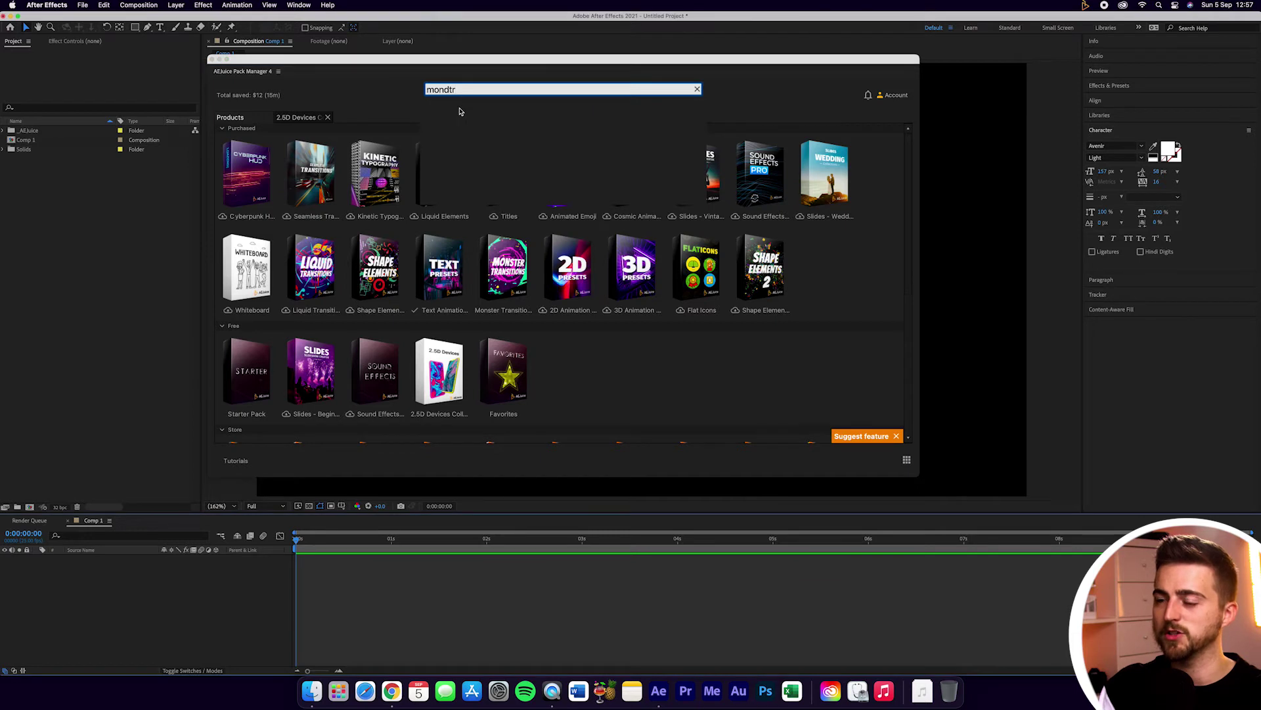
{"action": "key", "text": "BackSpace"}
{"action": "key", "text": "BackSpace"}
{"action": "key", "text": "BackSpace"}
Step: Open the Monster Transitions result, then go back to the product pack grid
{"action": "type", "text": "ster"}
{"action": "left_click", "coordinate": [480, 108]}
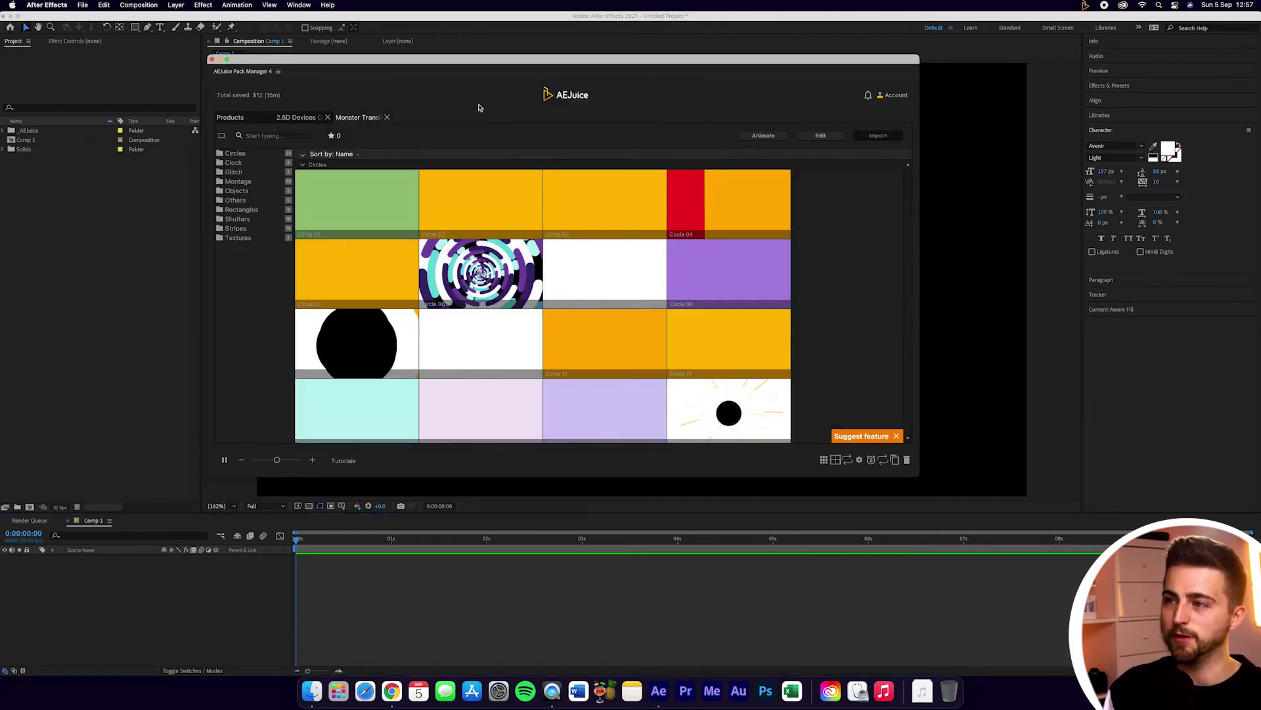
{"action": "left_click", "coordinate": [230, 117]}
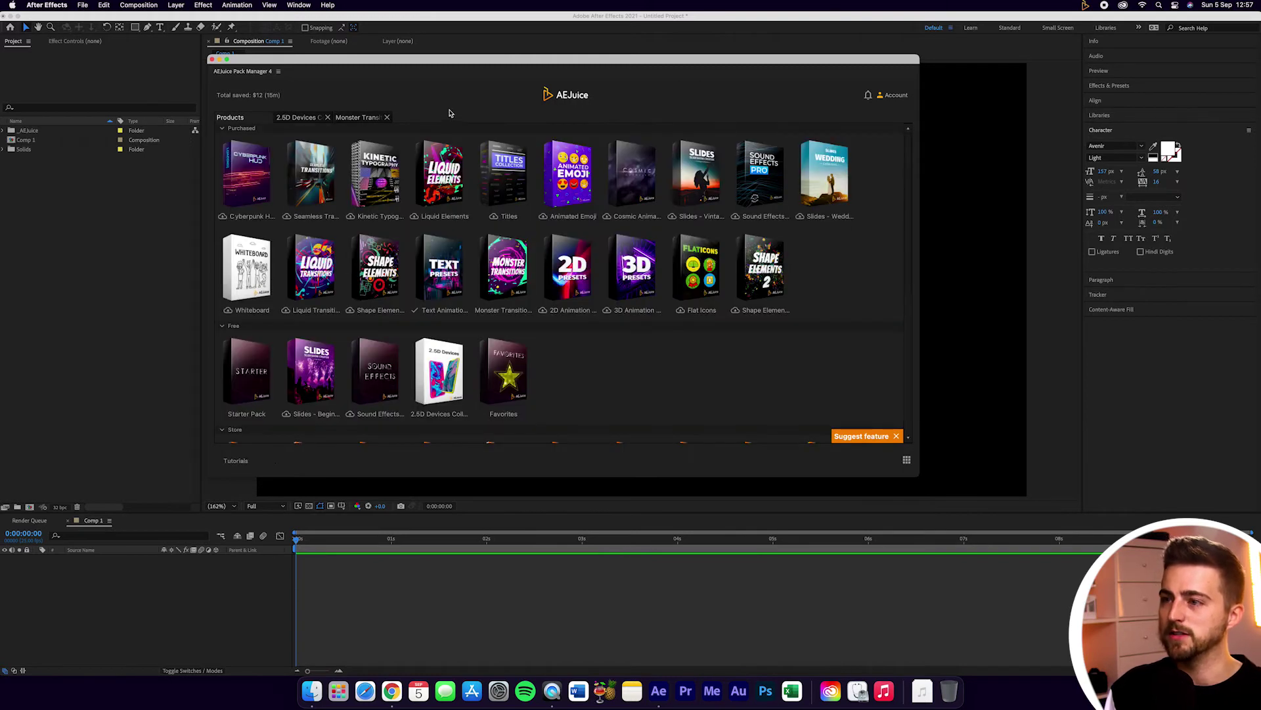
Step: Bring up the pack search with ⌘F, try a few letters, and clear the search text
{"action": "key", "text": "super+f"}
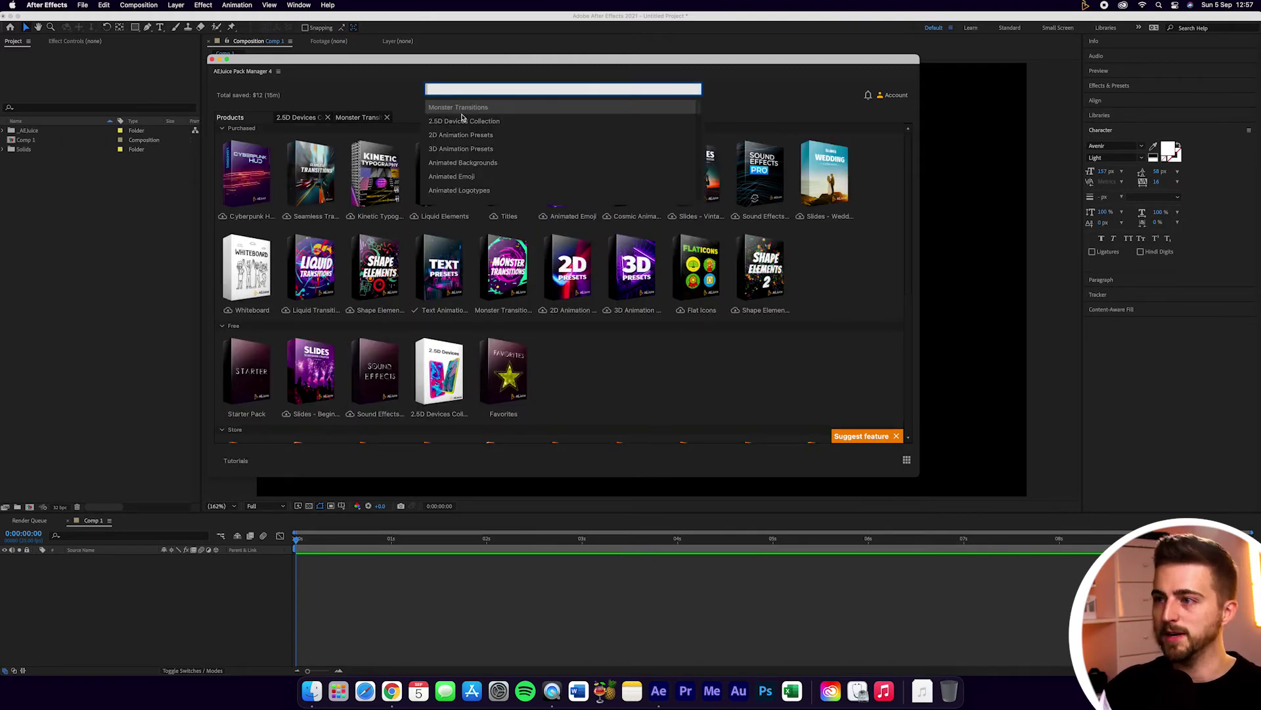
{"action": "type", "text": "mt"}
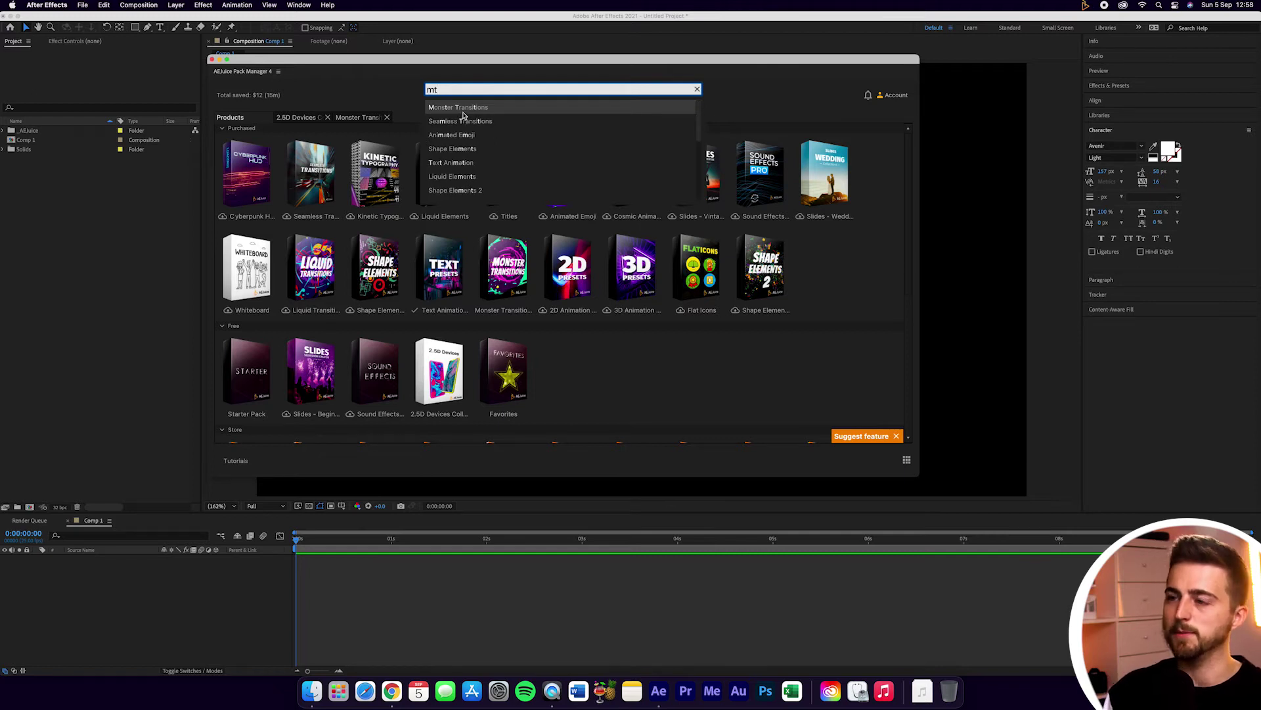
{"action": "key", "text": "BackSpace"}
{"action": "key", "text": "BackSpace"}
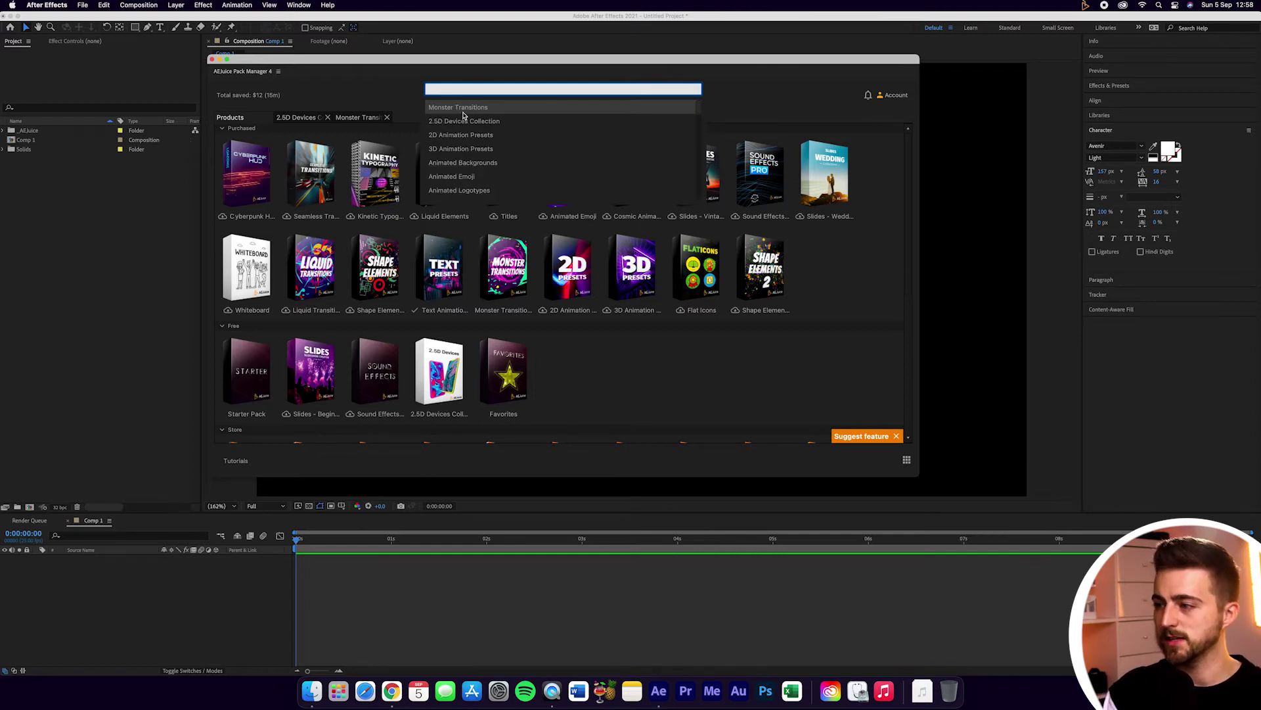
{"action": "type", "text": "se"}
{"action": "key", "text": "BackSpace"}
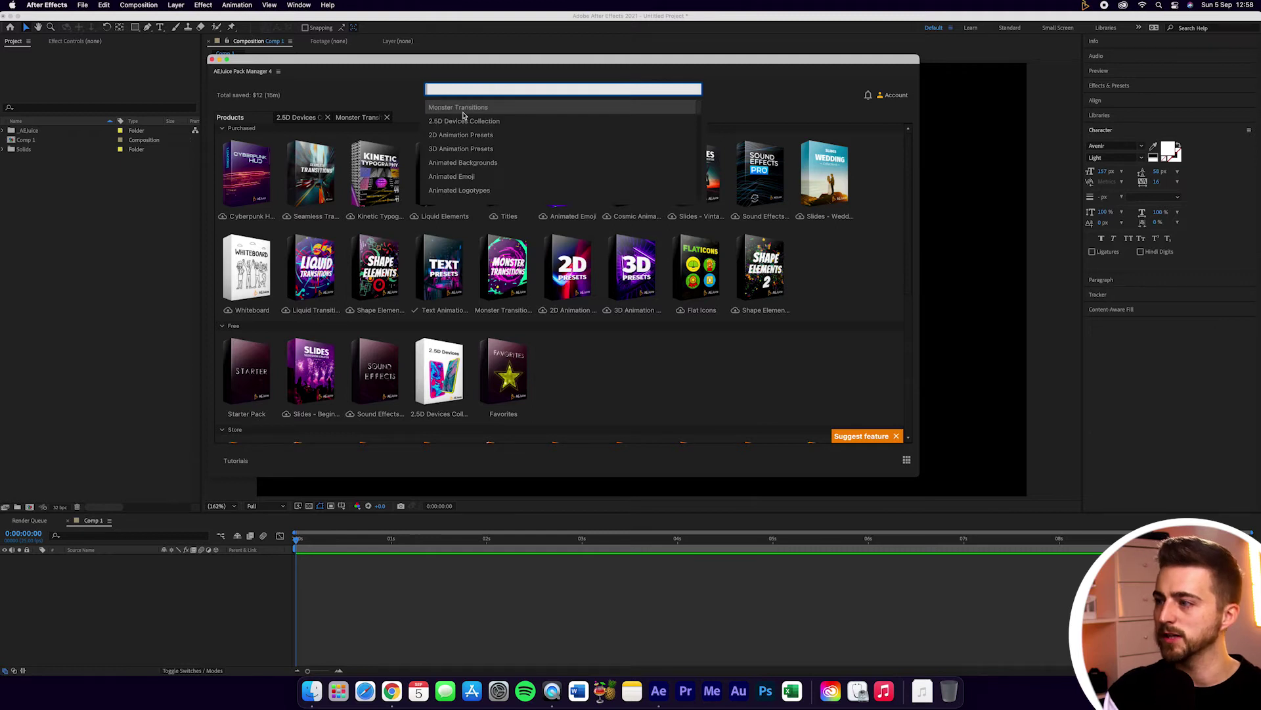
{"action": "type", "text": "w"}
{"action": "key", "text": "BackSpace"}
{"action": "type", "text": "t"}
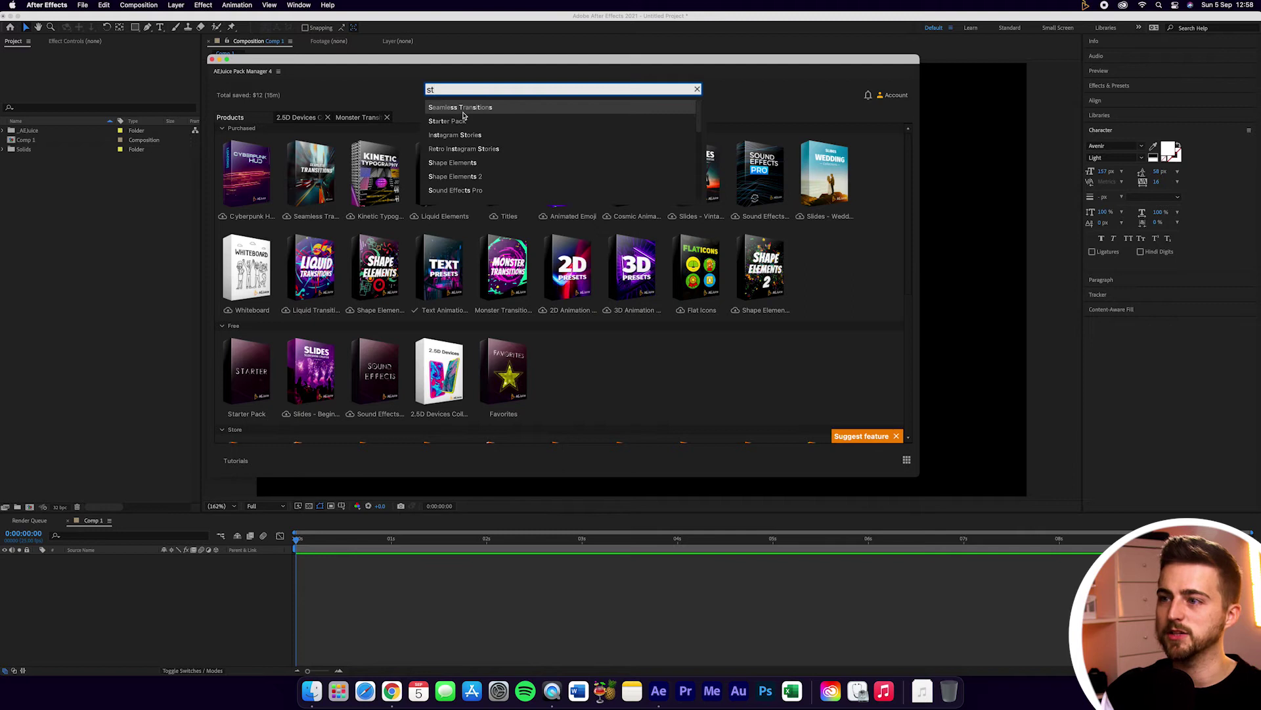
{"action": "key", "text": "BackSpace"}
{"action": "key", "text": "BackSpace"}
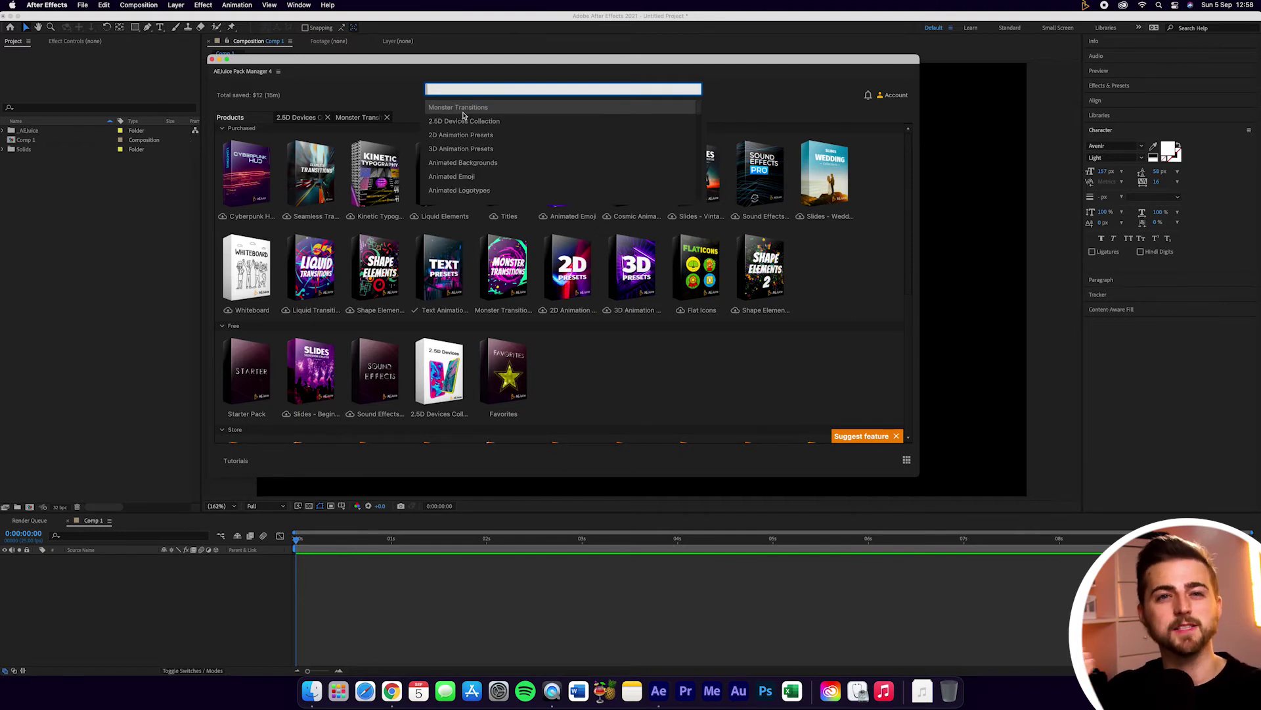
Step: Review the settings and full hotkey list, close them, and start a quick search across all packs
{"action": "left_click", "coordinate": [883, 97]}
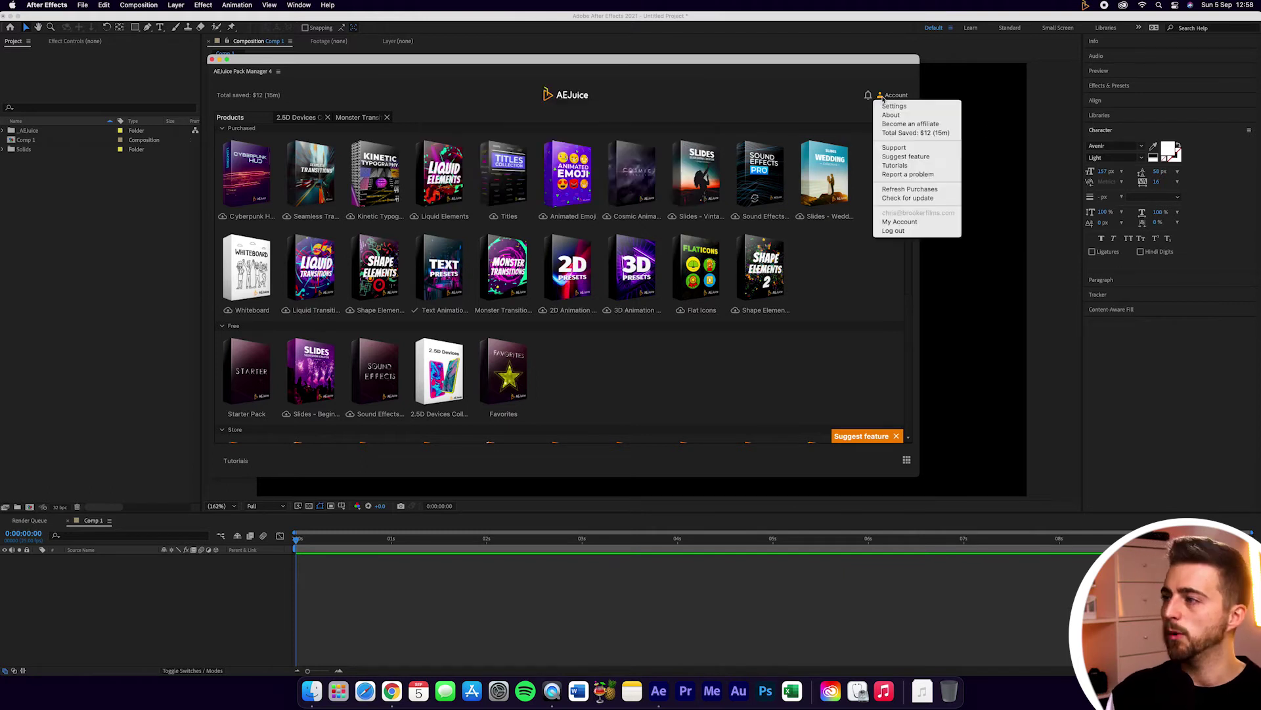
{"action": "left_click", "coordinate": [887, 107]}
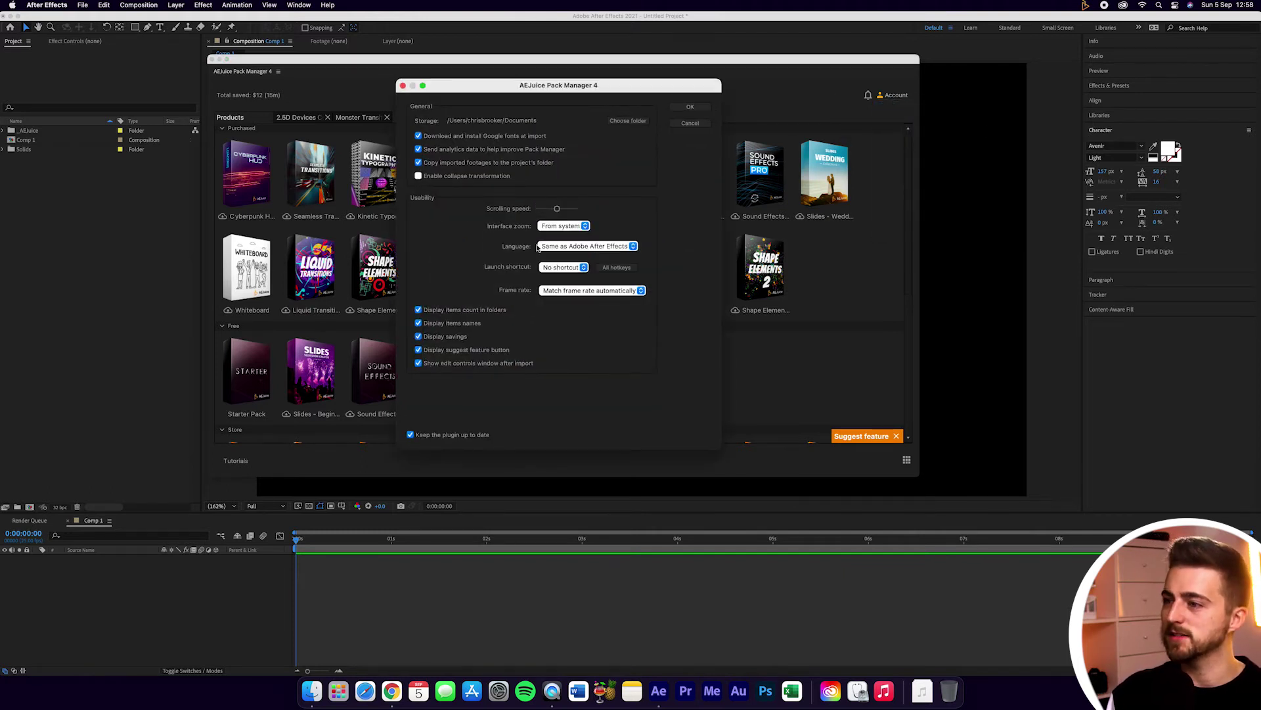
{"action": "left_click", "coordinate": [616, 268]}
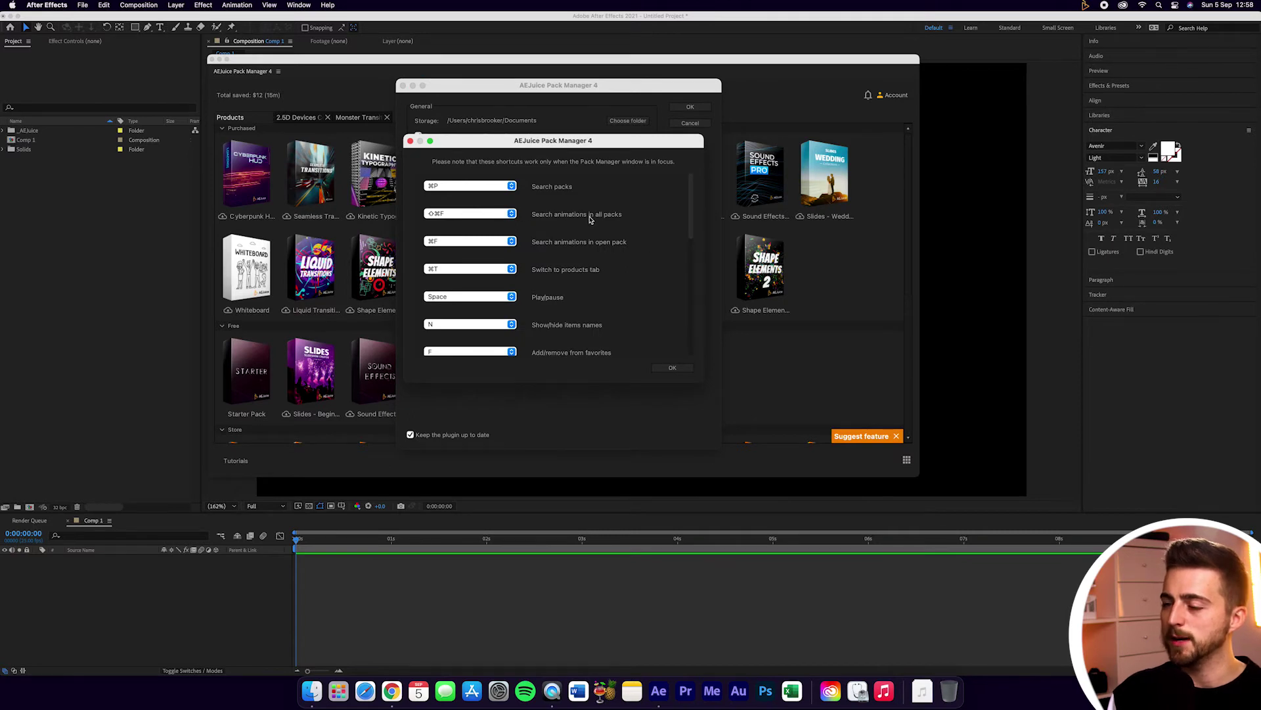
{"action": "left_click", "coordinate": [674, 368]}
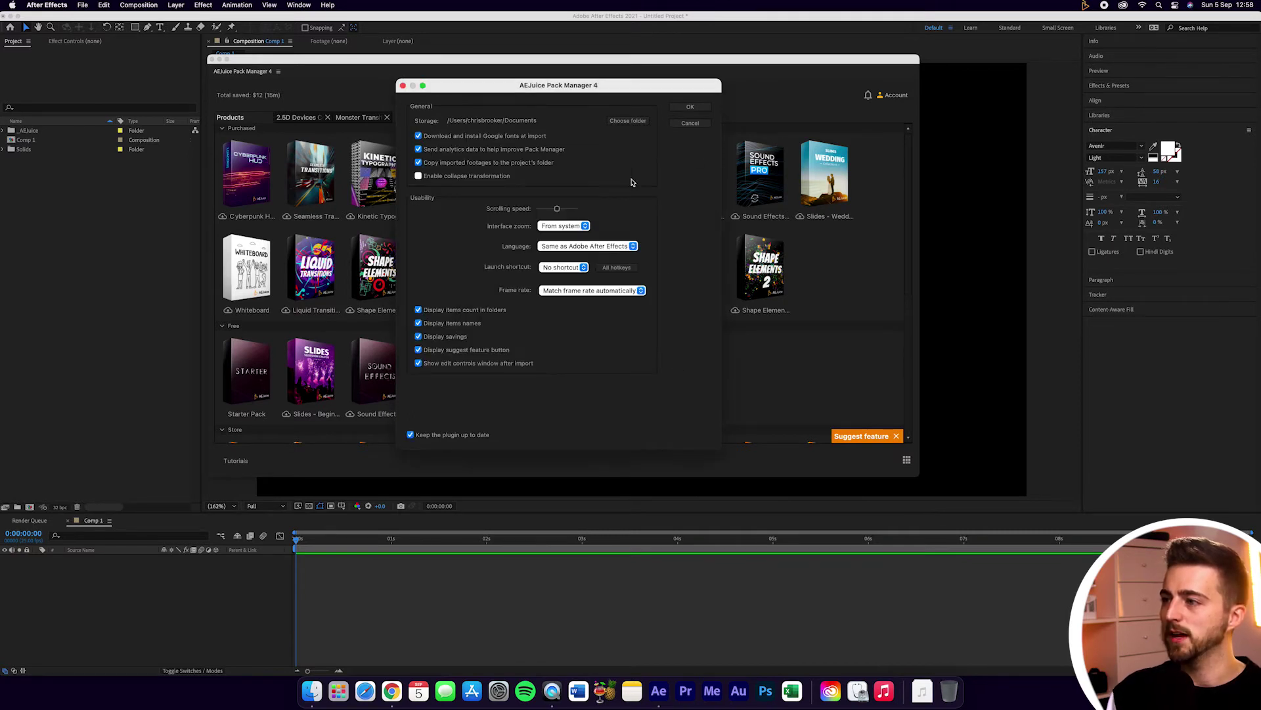
{"action": "left_click", "coordinate": [621, 273]}
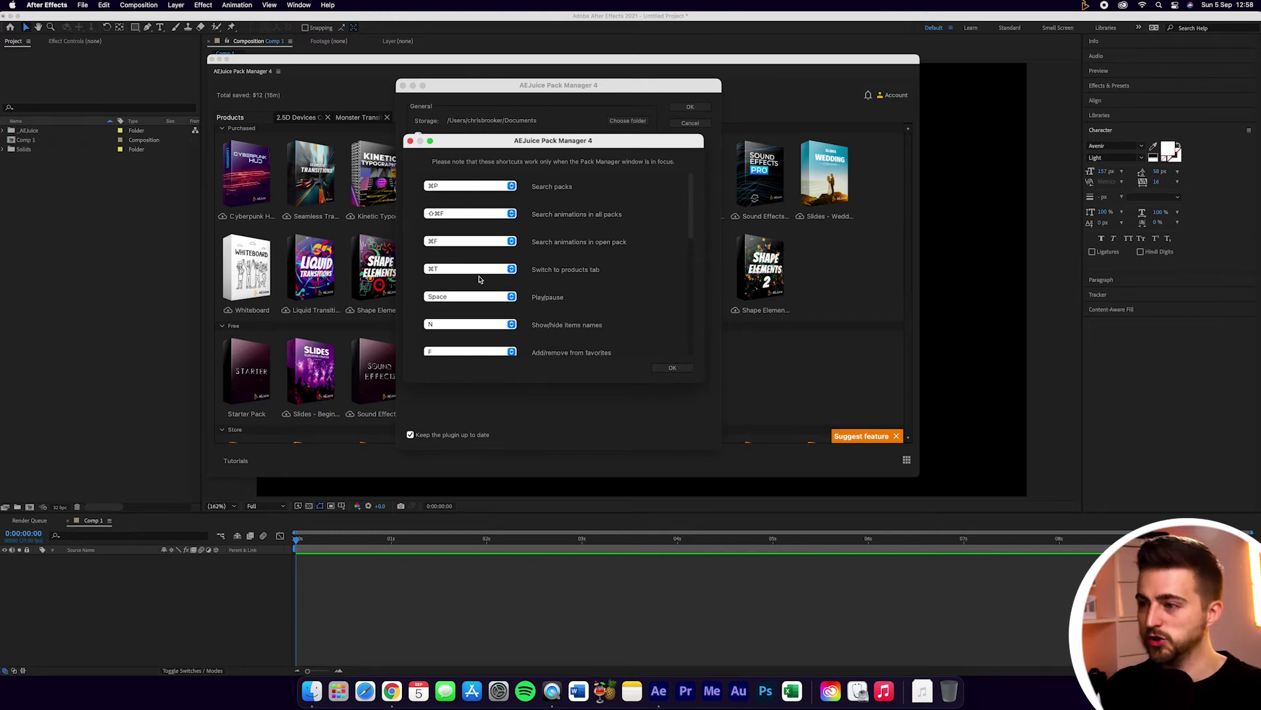
{"action": "left_click", "coordinate": [672, 367]}
{"action": "left_click", "coordinate": [689, 107]}
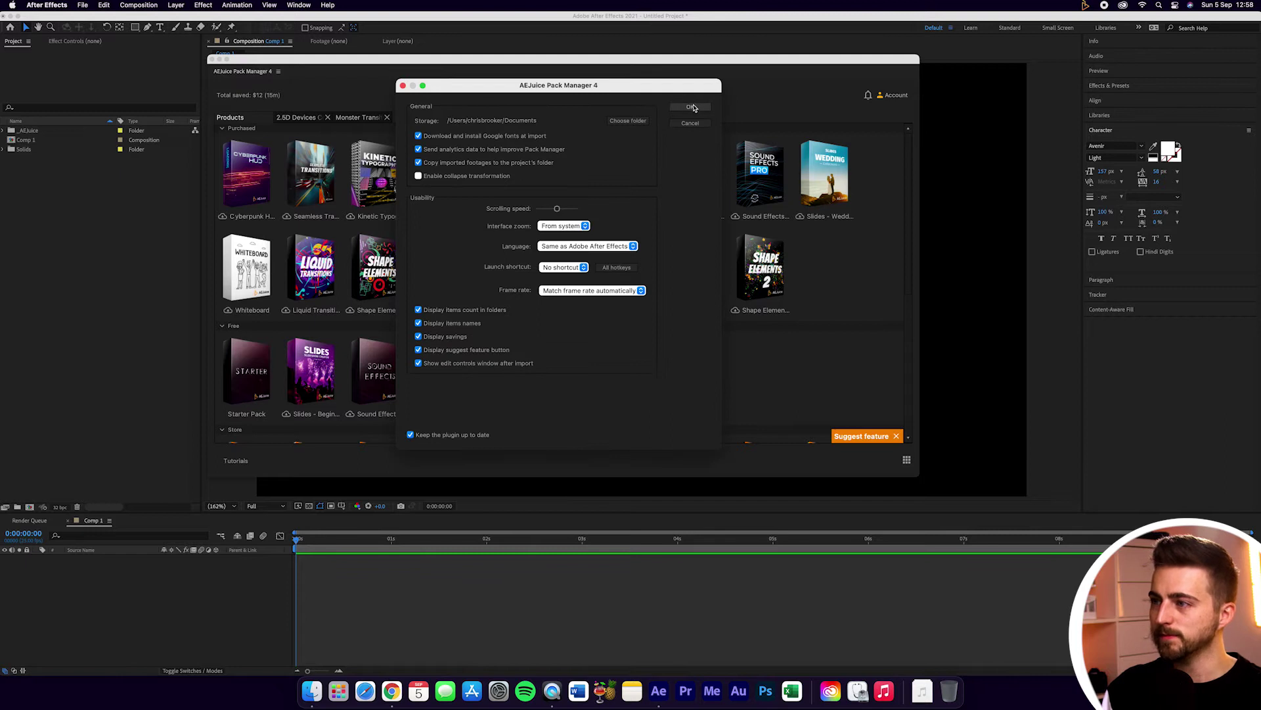
{"action": "key", "text": "ctrl+space"}
Step: Search 'over', open Photo Reveal Cards – Rotate Left, then return to Products and the account options
{"action": "type", "text": "over"}
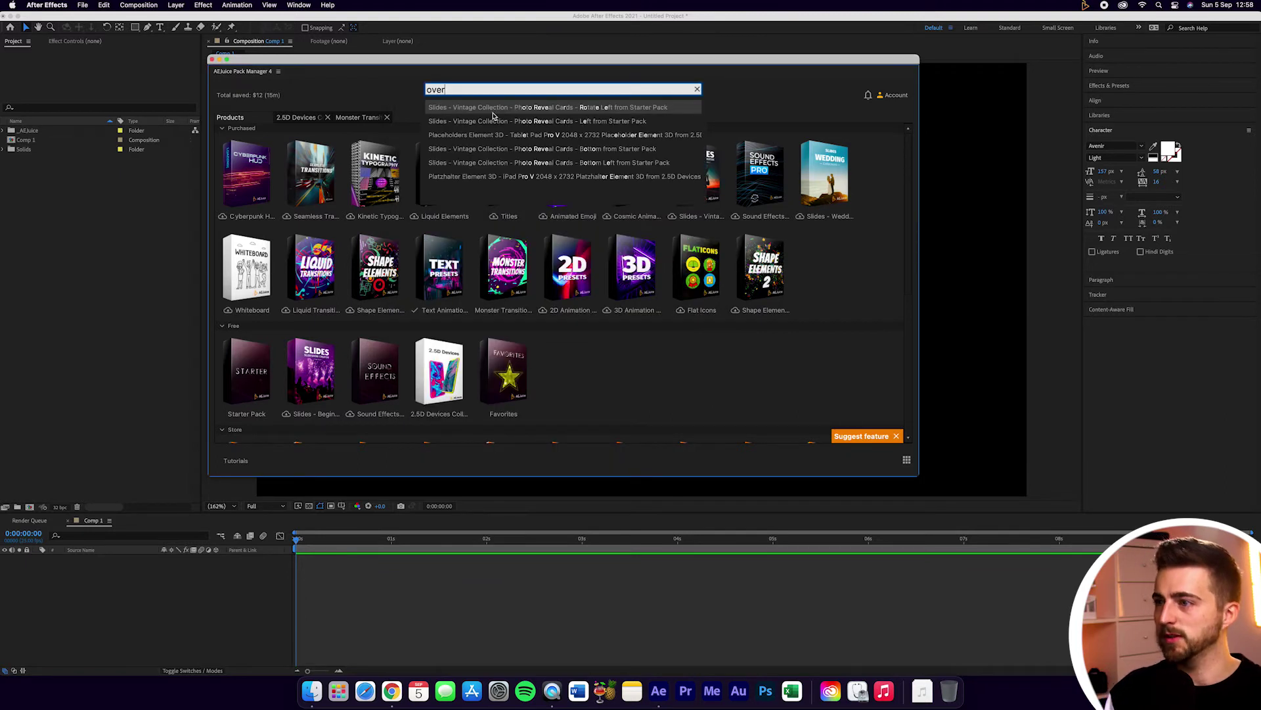
{"action": "left_click", "coordinate": [494, 113]}
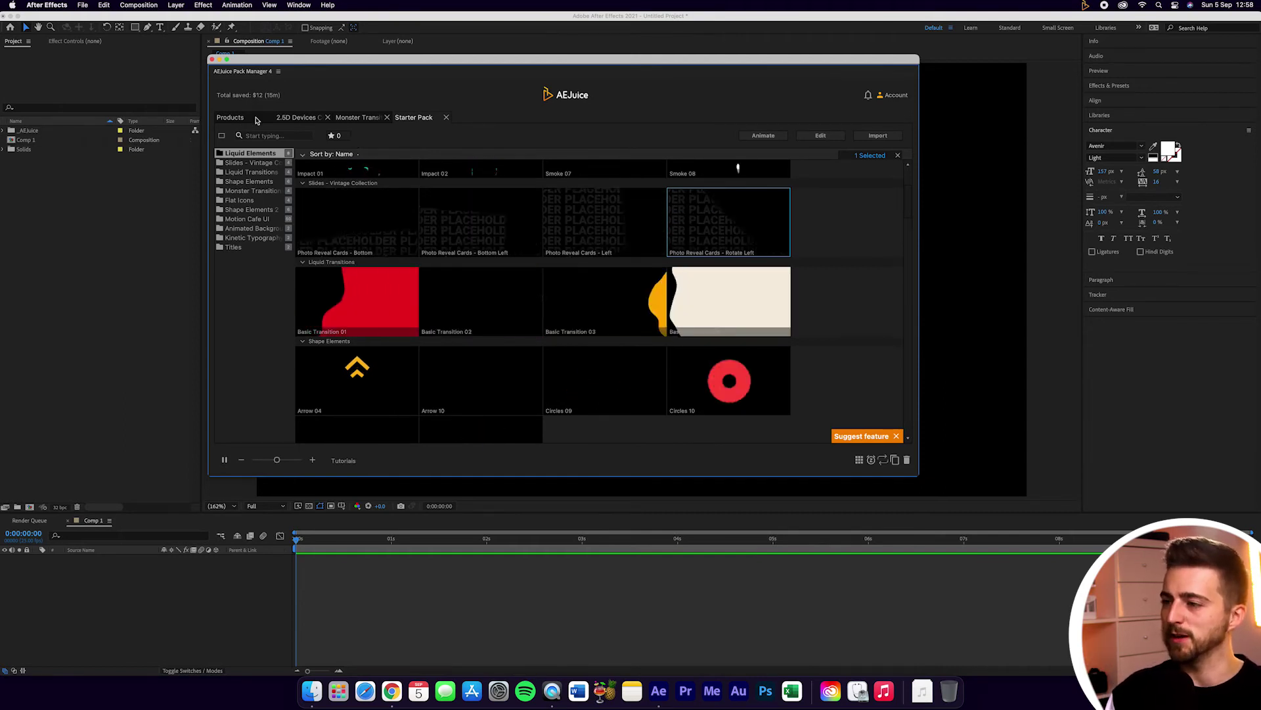
{"action": "key", "text": "Escape"}
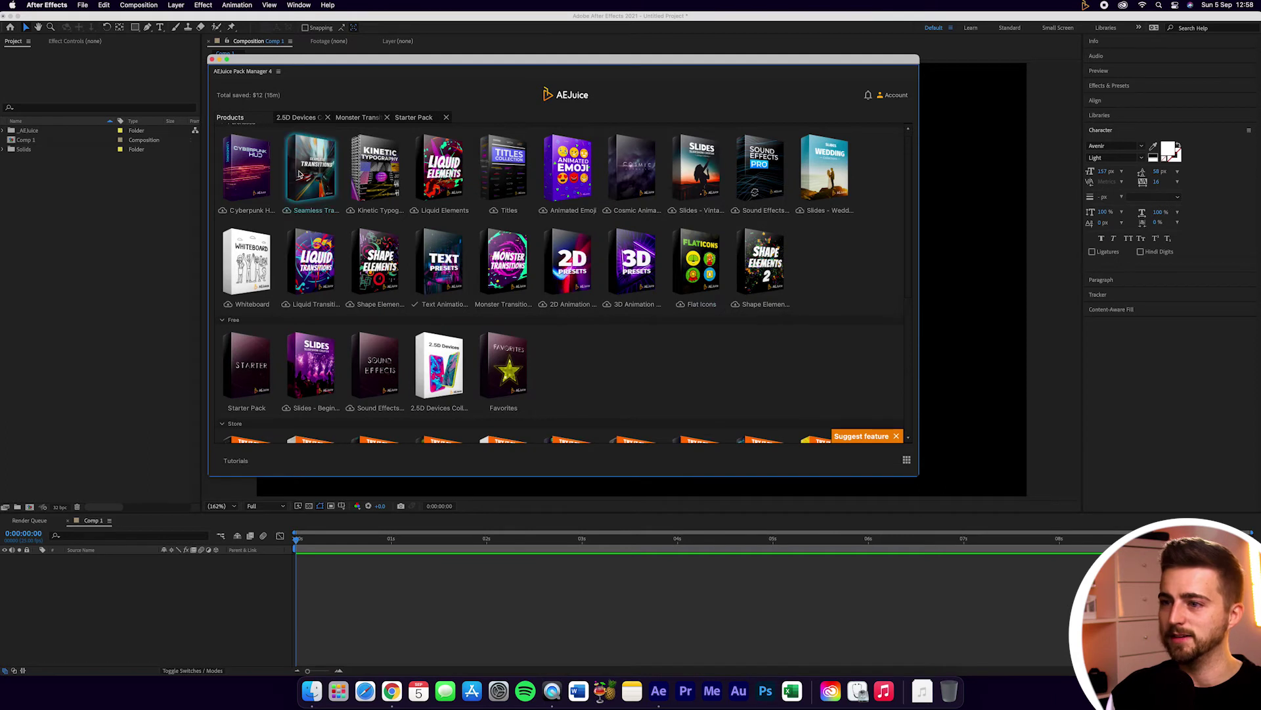
{"action": "left_click", "coordinate": [898, 96]}
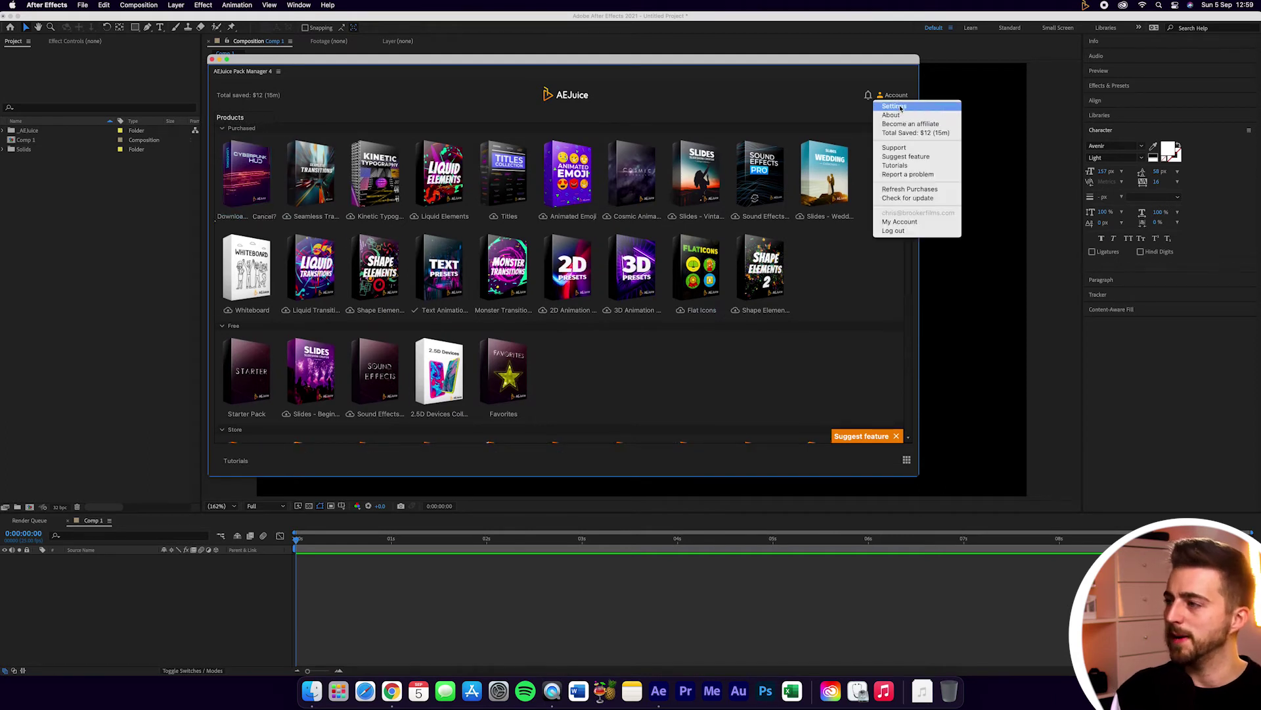
Step: Look over the Pack Manager settings and scroll the full hotkey list, then close both with OK
{"action": "left_click", "coordinate": [894, 106]}
{"action": "left_click", "coordinate": [610, 269]}
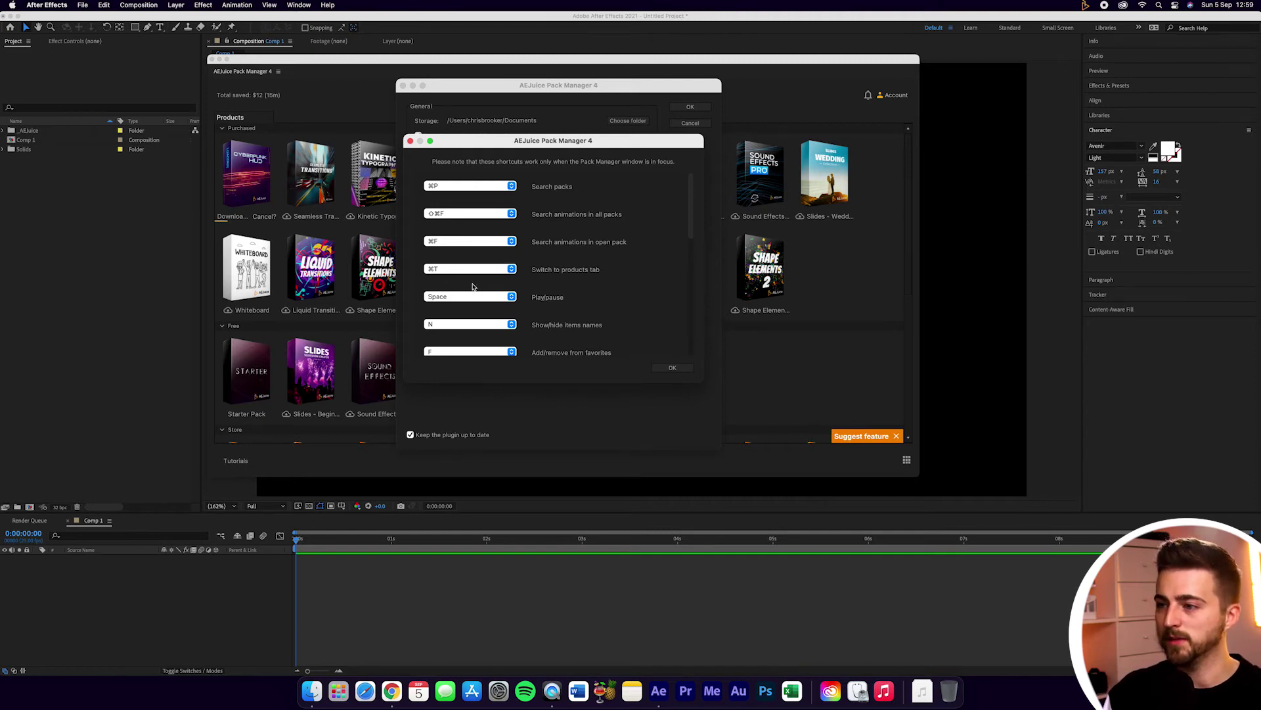
{"action": "scroll", "coordinate": [565, 257], "scroll_direction": "down", "scroll_amount": 2}
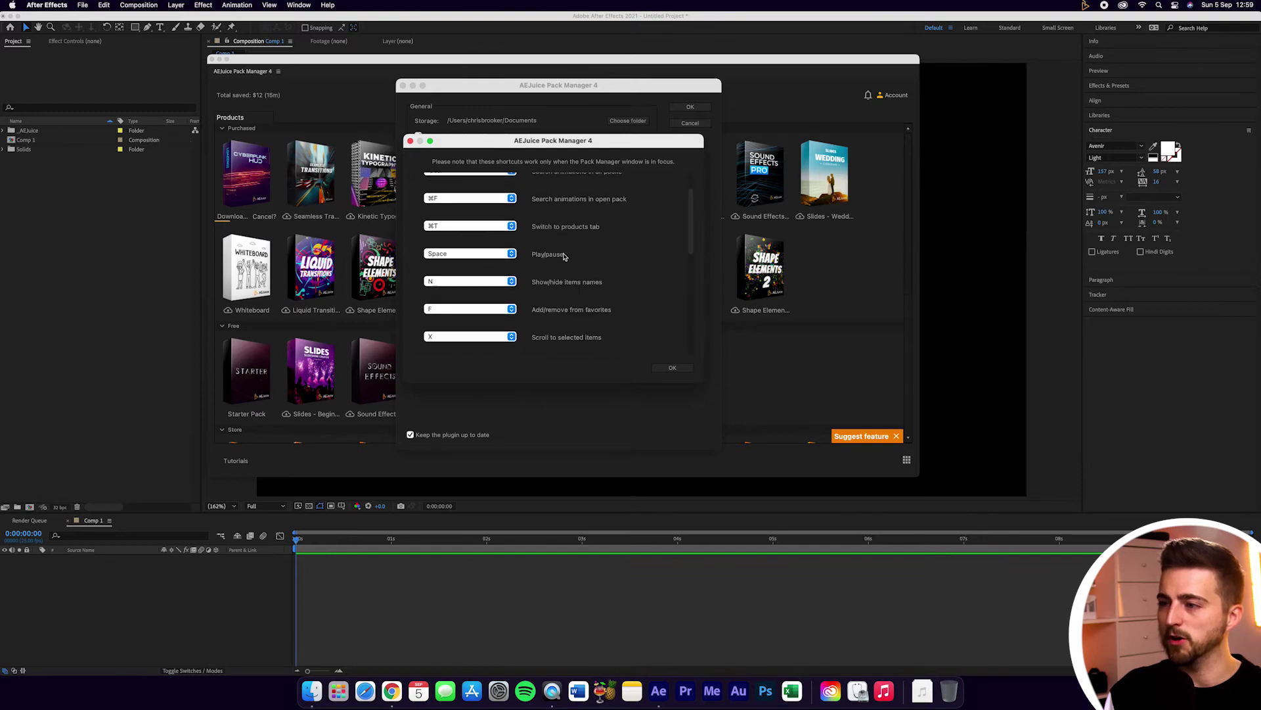
{"action": "left_click", "coordinate": [670, 367]}
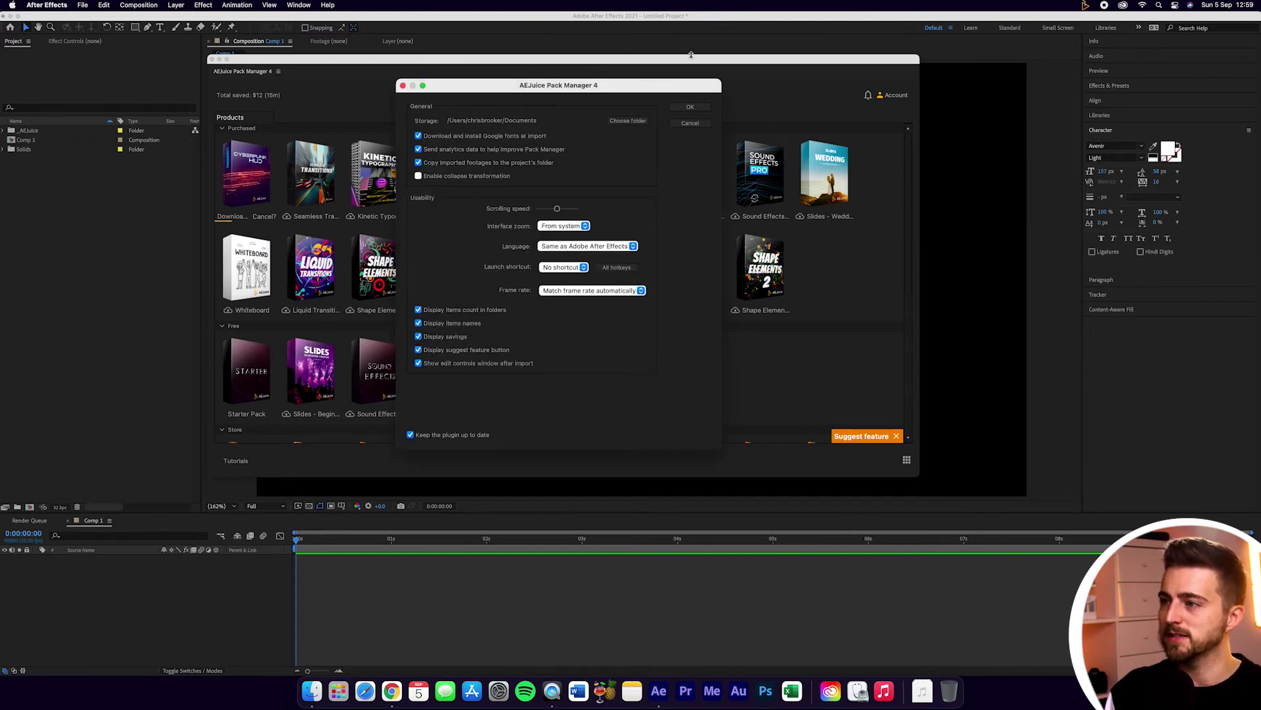
{"action": "left_click", "coordinate": [692, 107]}
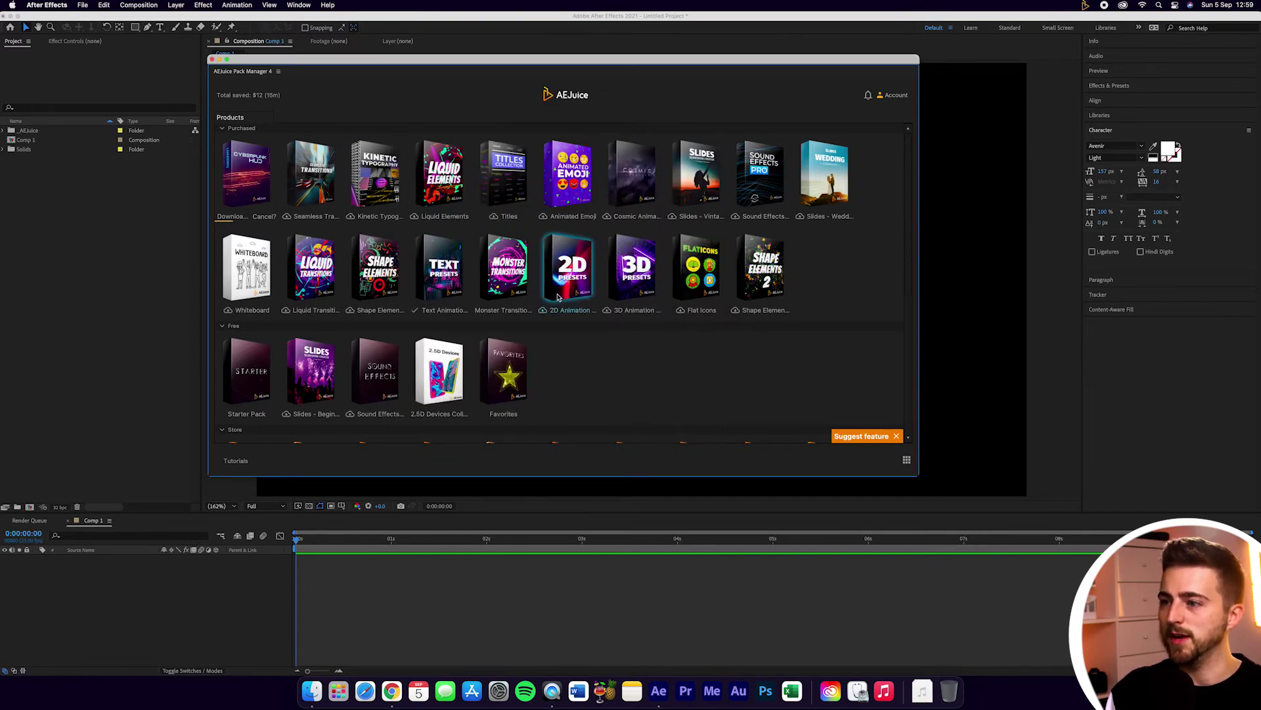
Step: Open the Monster Transitions pack and scroll down to its Montage animations
{"action": "left_click", "coordinate": [490, 274]}
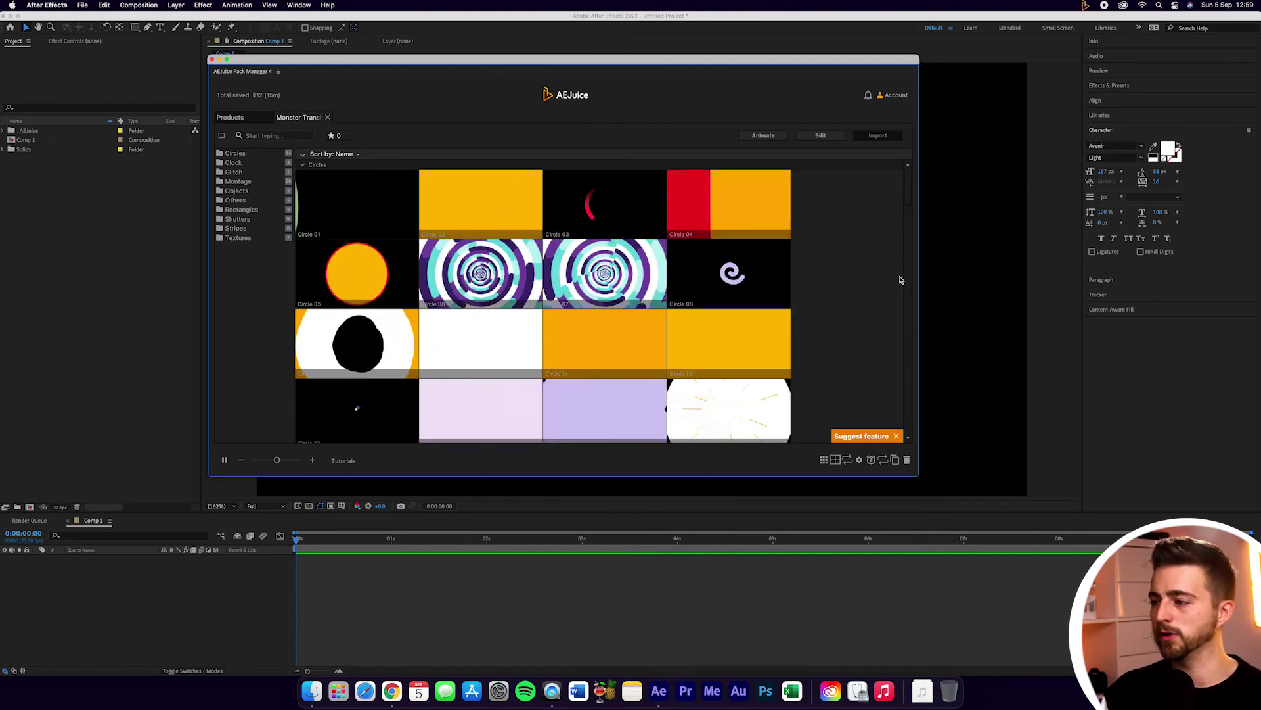
{"action": "scroll", "coordinate": [855, 296], "scroll_direction": "down", "scroll_amount": 3}
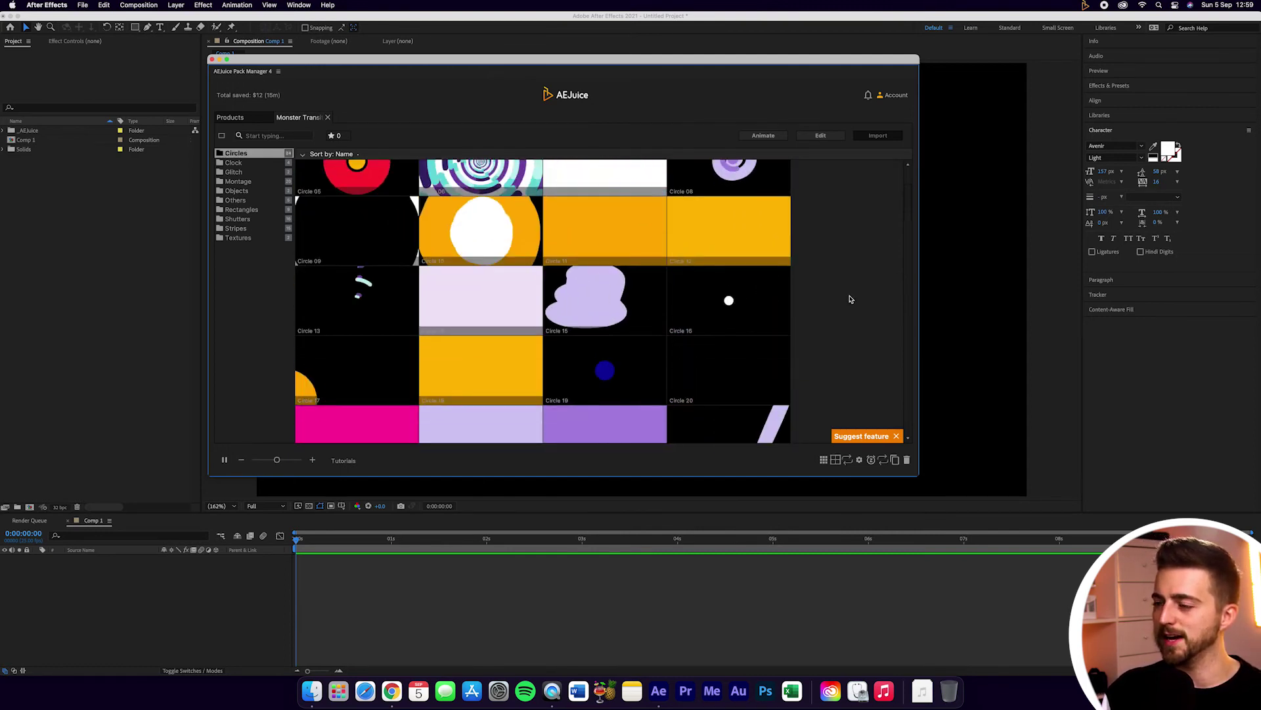
{"action": "scroll", "coordinate": [849, 299], "scroll_direction": "down", "scroll_amount": 10}
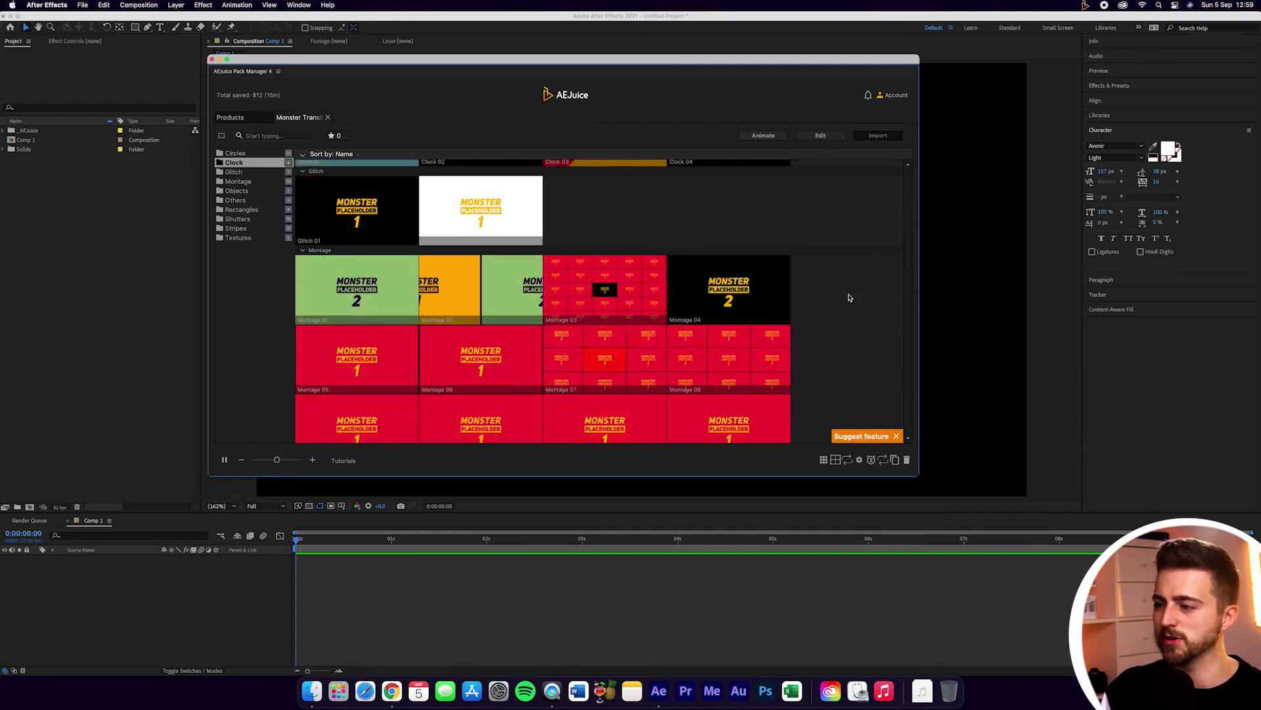
{"action": "scroll", "coordinate": [850, 298], "scroll_direction": "down", "scroll_amount": 4}
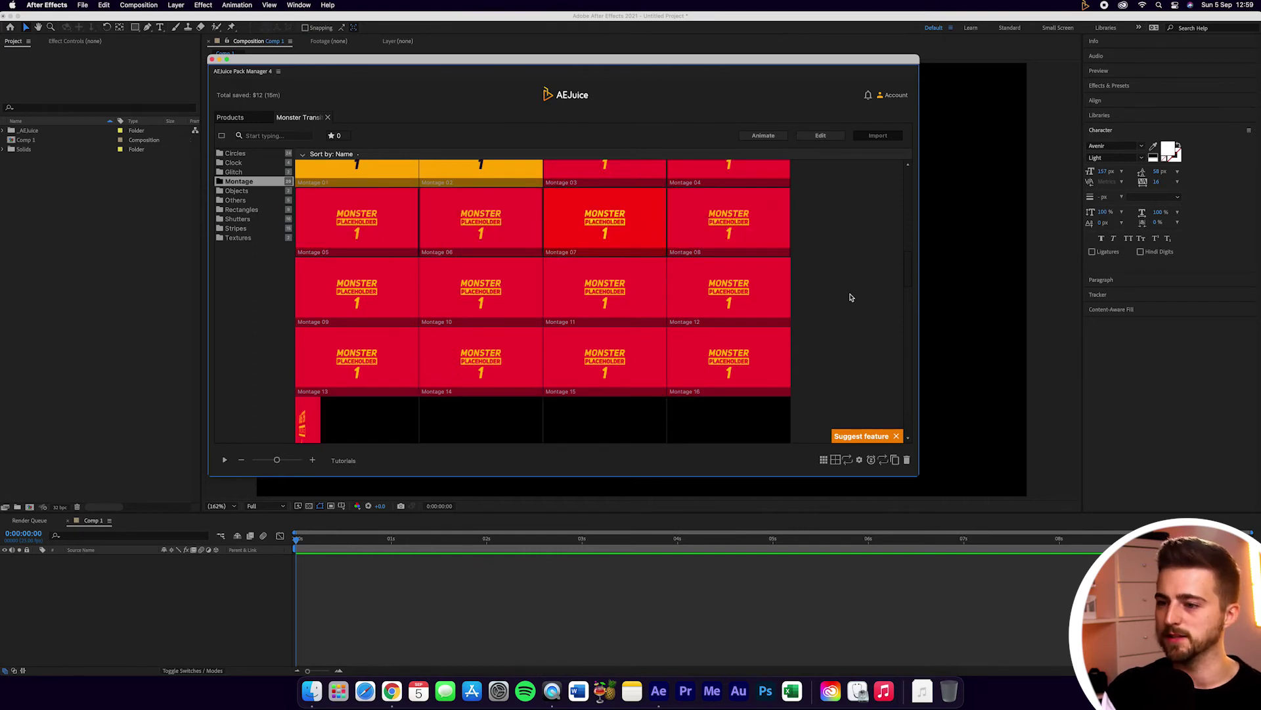
{"action": "scroll", "coordinate": [854, 289], "scroll_direction": "down", "scroll_amount": 1}
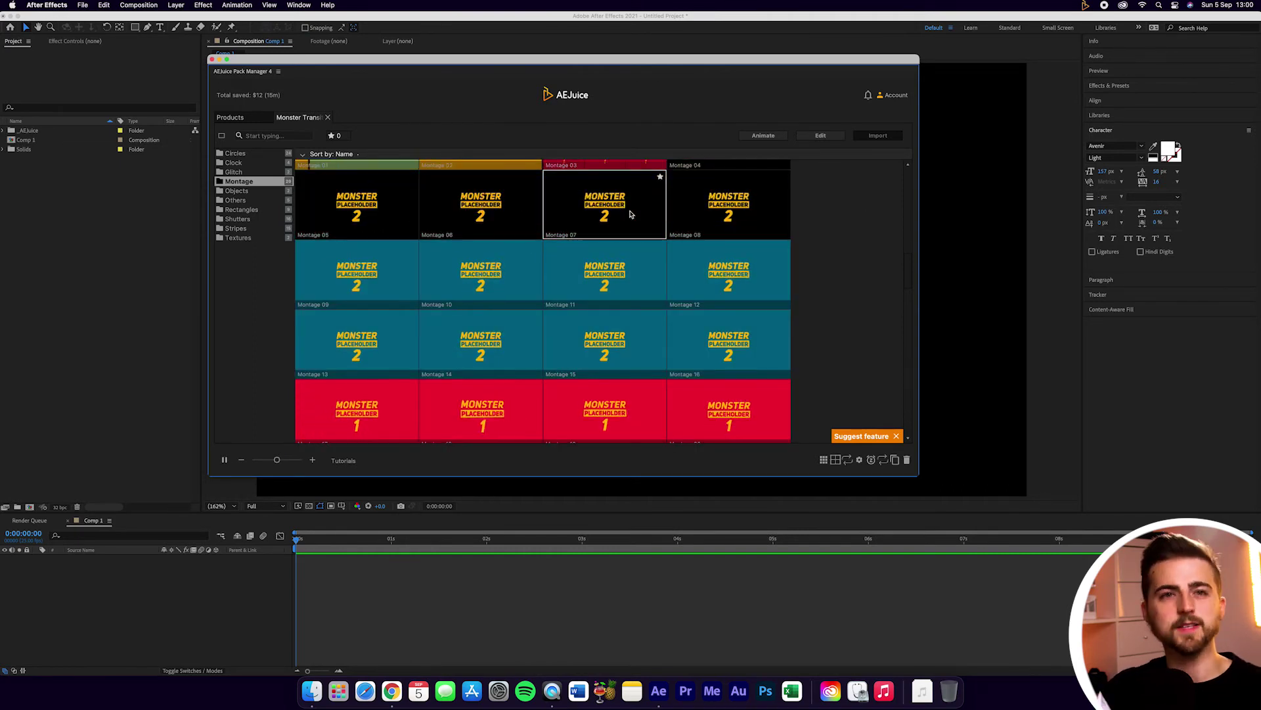
Step: Pause the Montage previews and bring up the account options
{"action": "left_click", "coordinate": [224, 461]}
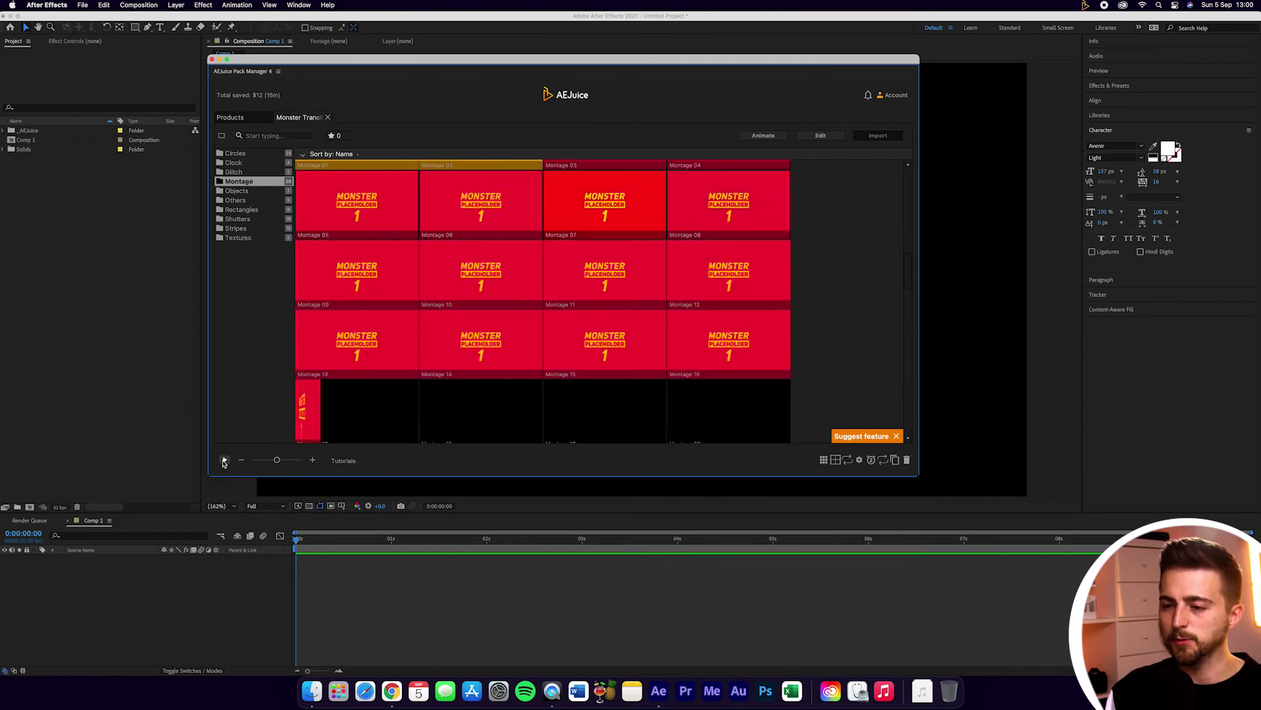
{"action": "left_click", "coordinate": [223, 461]}
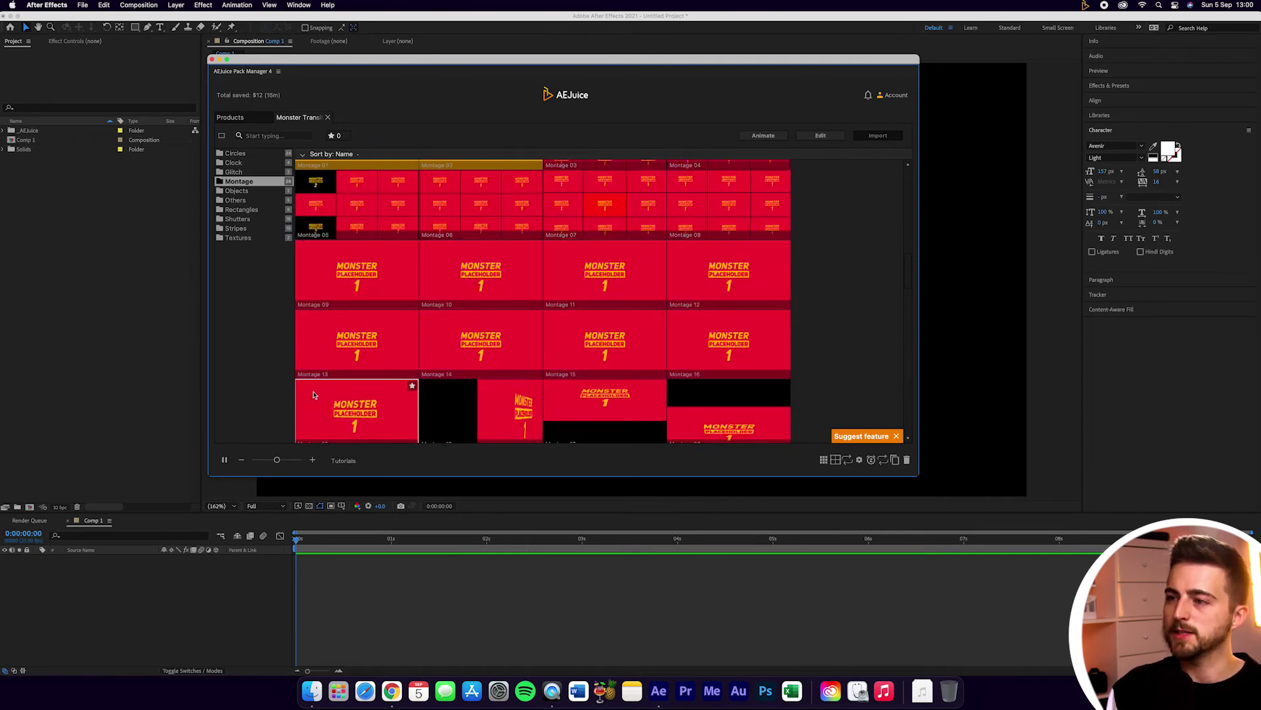
{"action": "left_click", "coordinate": [224, 461]}
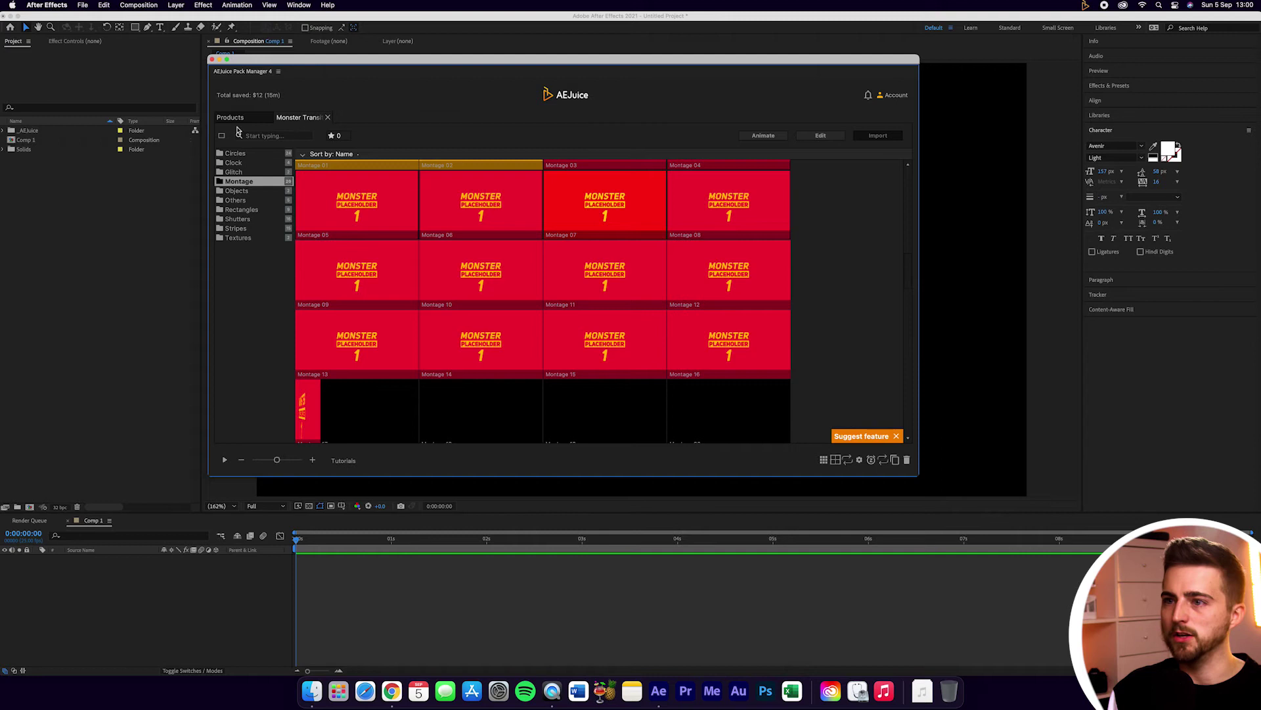
{"action": "left_click", "coordinate": [888, 96]}
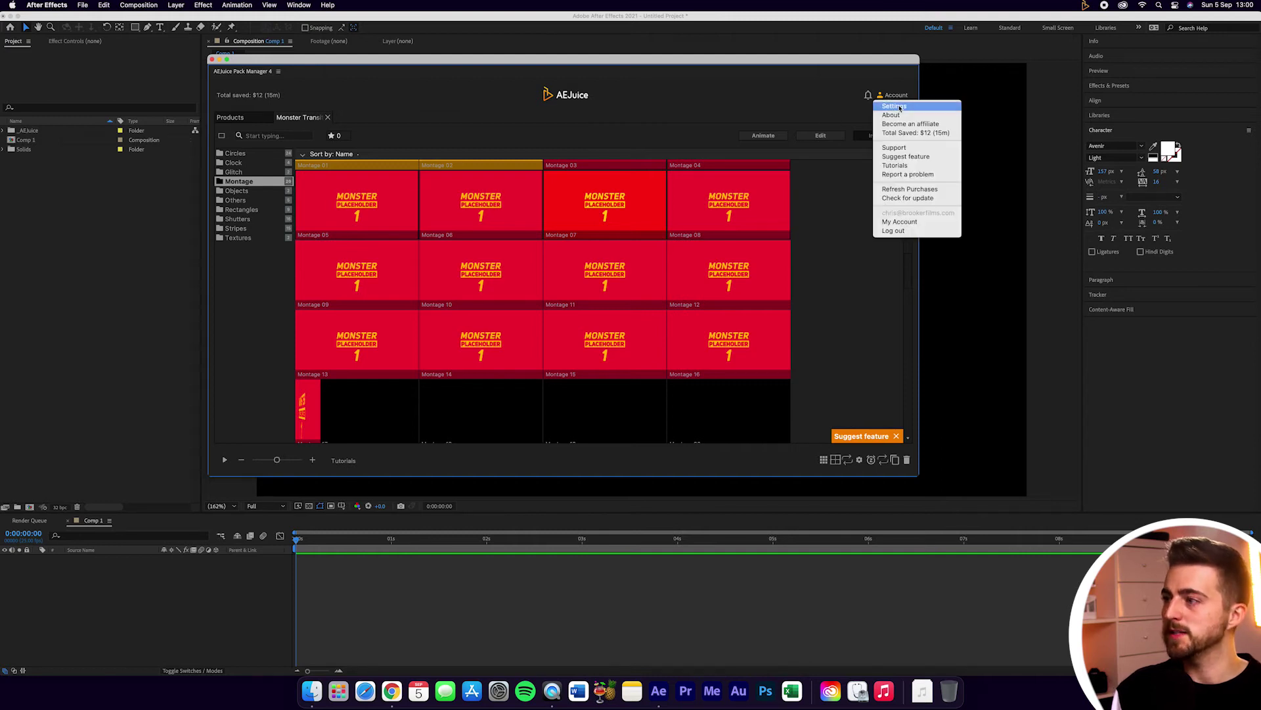
Step: Open the Pack Manager settings, scroll through the full keyboard shortcuts list, then close both dialogs
{"action": "left_click", "coordinate": [895, 106]}
{"action": "left_click", "coordinate": [616, 267]}
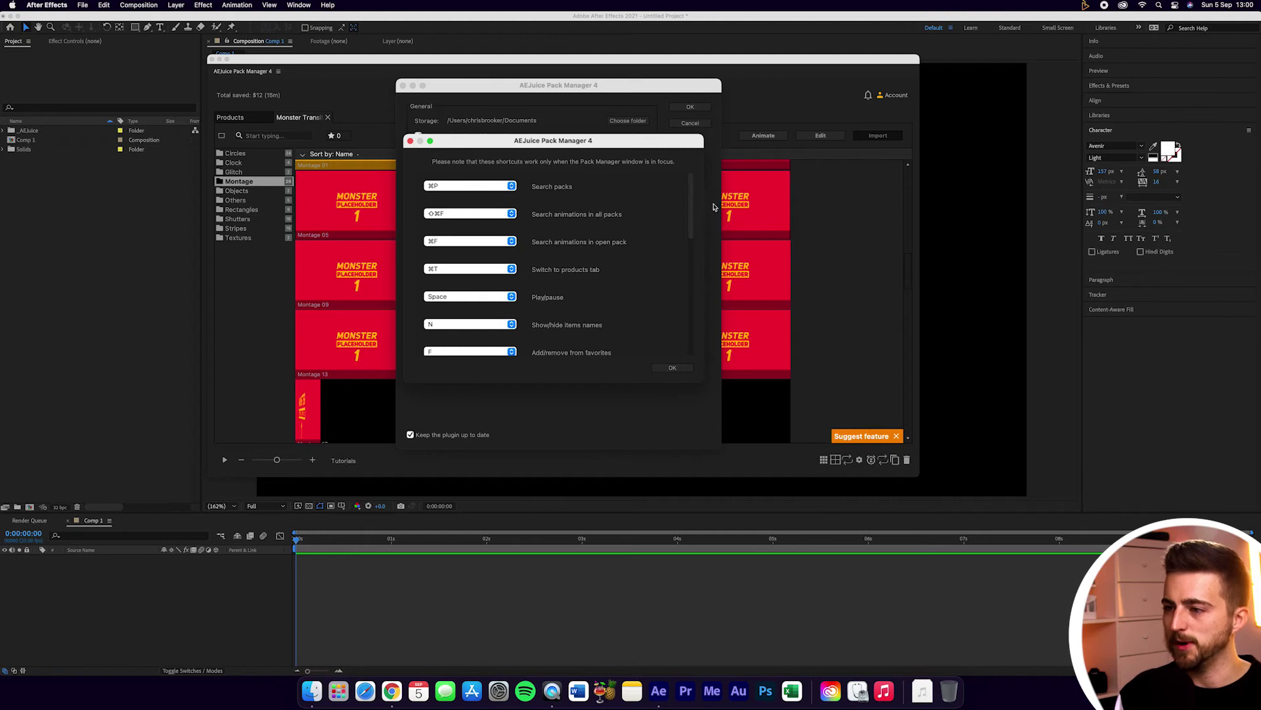
{"action": "scroll", "coordinate": [696, 197], "scroll_direction": "down", "scroll_amount": 3}
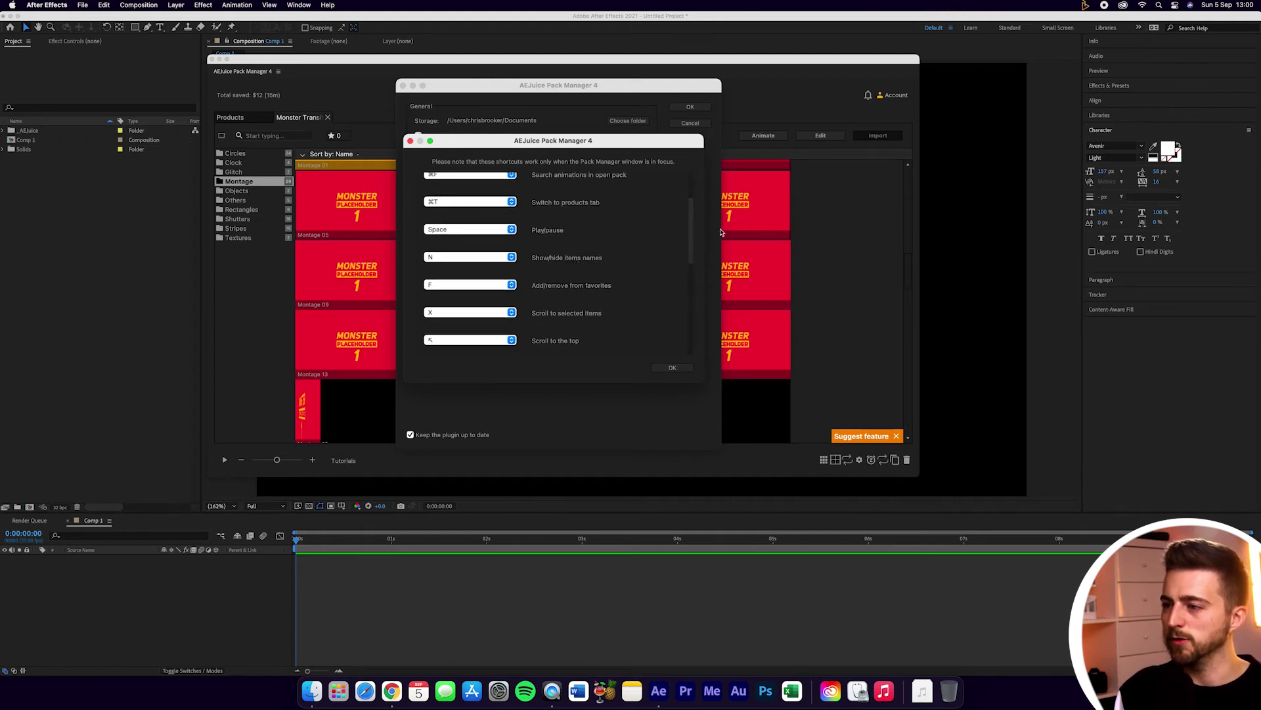
{"action": "scroll", "coordinate": [695, 234], "scroll_direction": "down", "scroll_amount": 3}
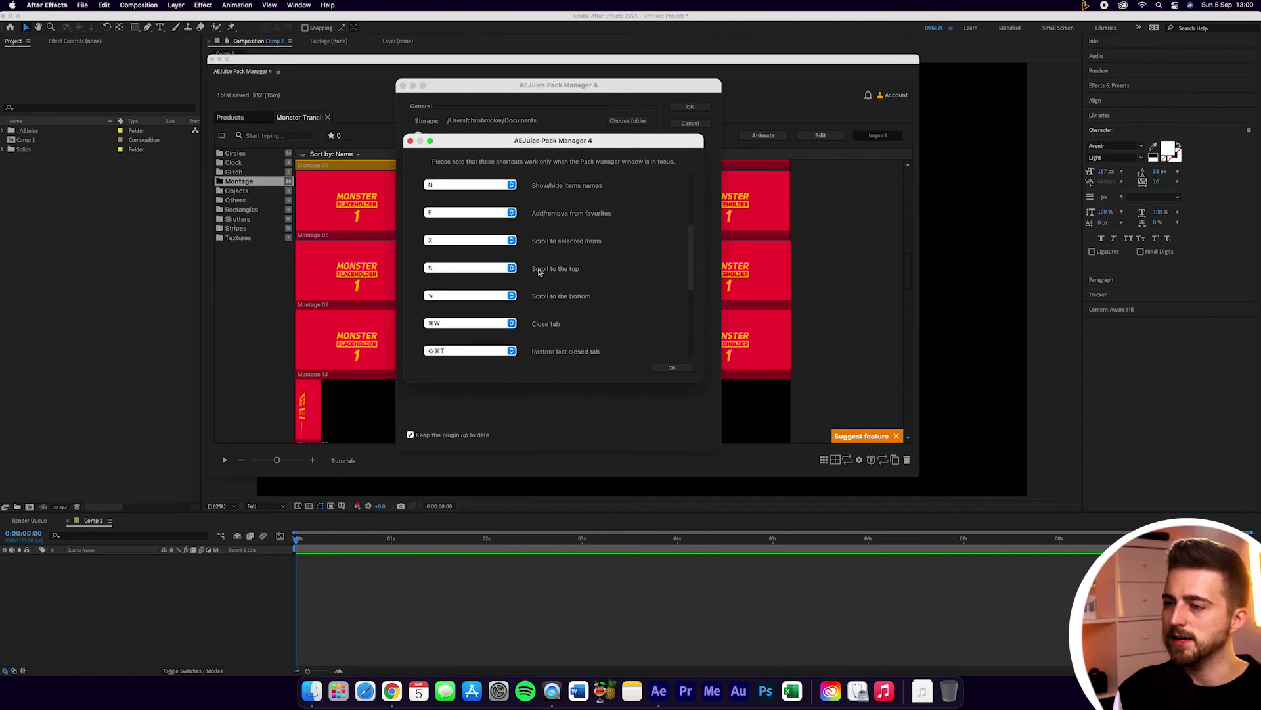
{"action": "scroll", "coordinate": [687, 262], "scroll_direction": "down", "scroll_amount": 5}
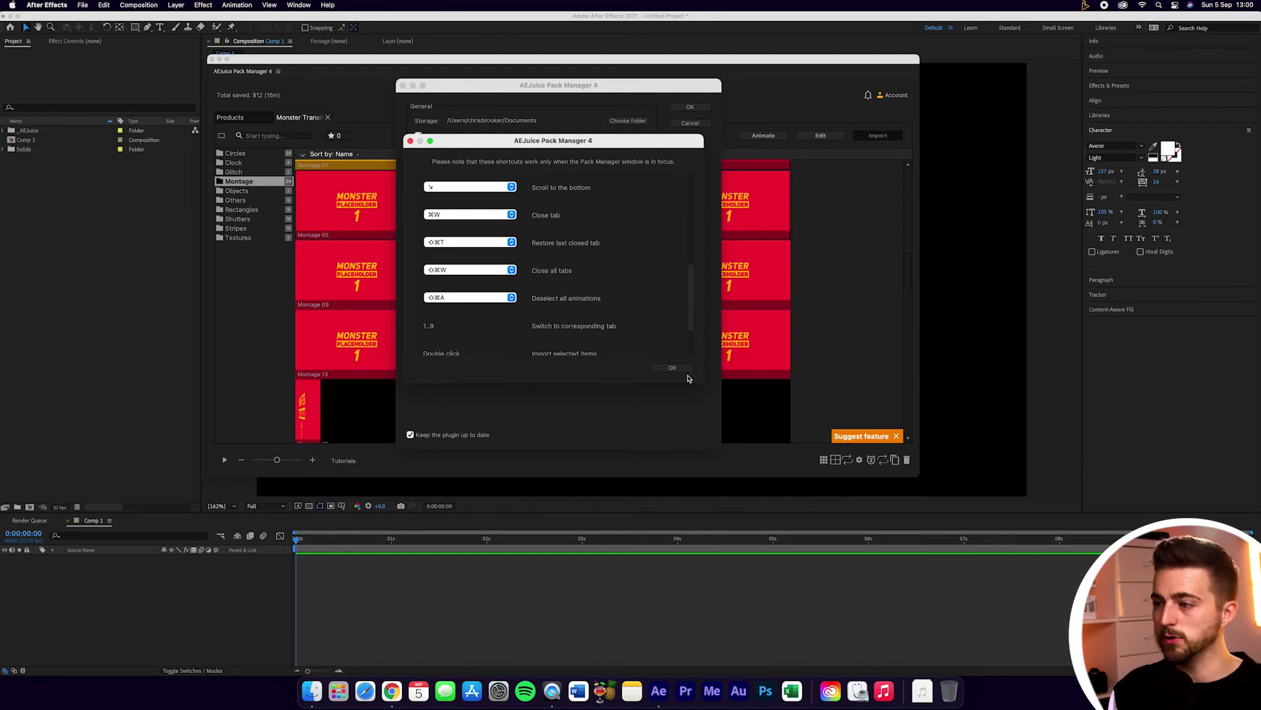
{"action": "left_click", "coordinate": [673, 368]}
{"action": "left_click", "coordinate": [686, 107]}
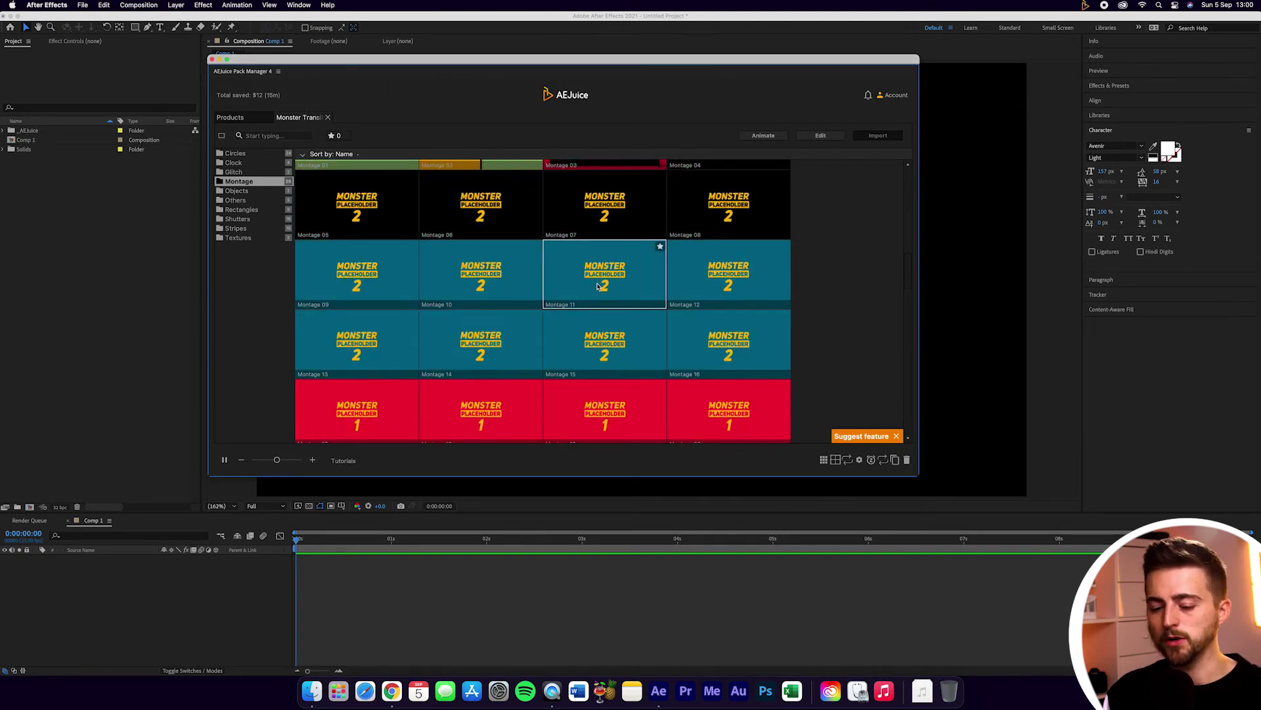
Step: Close the Monster Transitions pack, reopen it, then close it again
{"action": "key", "text": "super+w"}
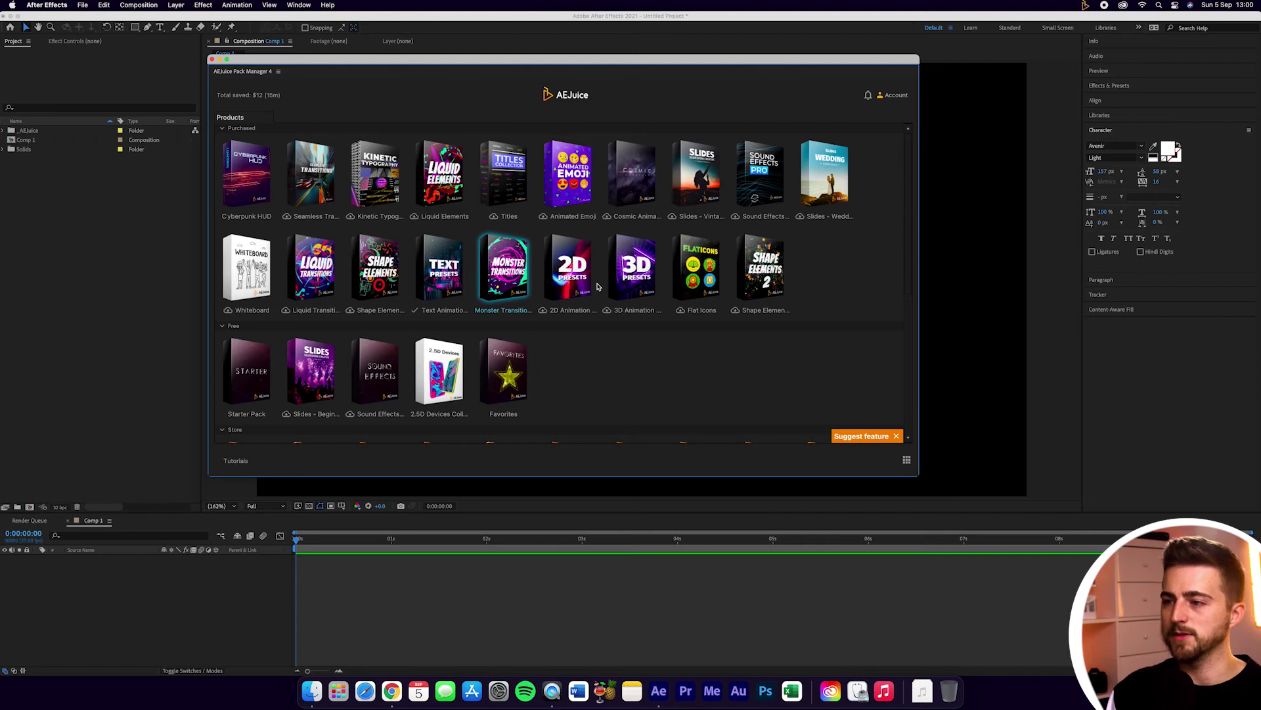
{"action": "left_click", "coordinate": [519, 265]}
{"action": "key", "text": "super+w"}
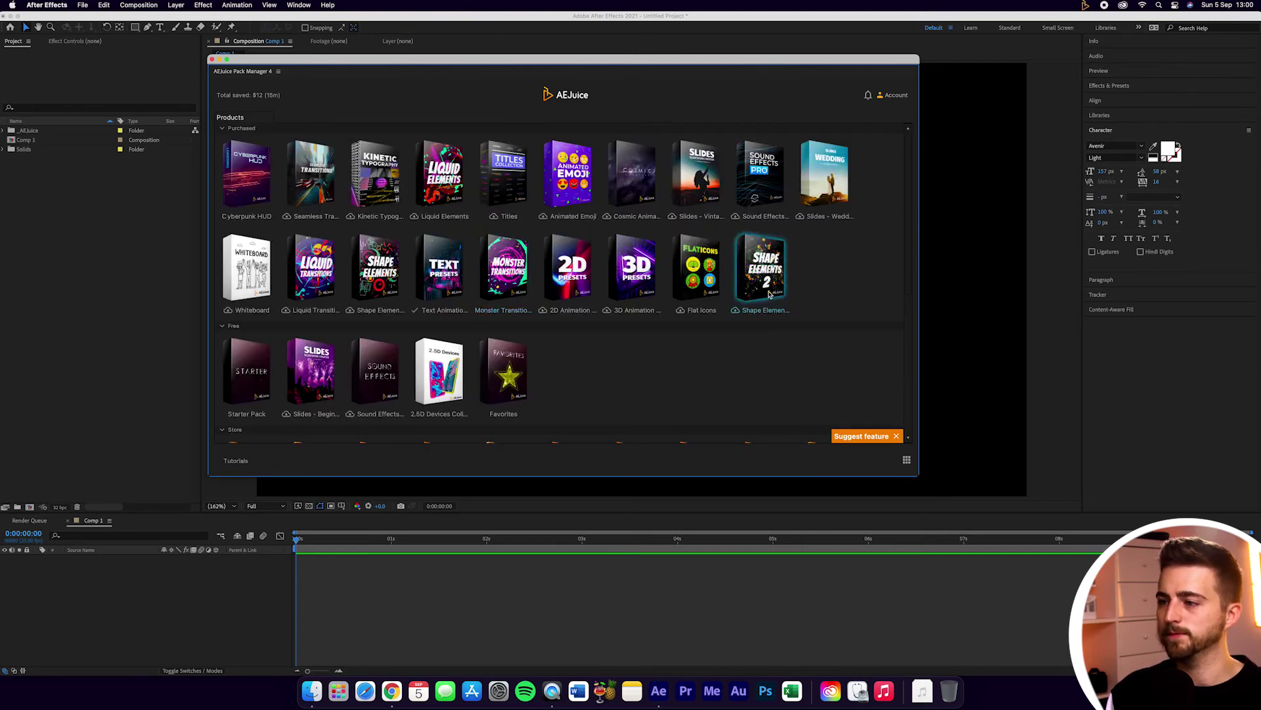
Step: Open and close the Text Presets pack, then bring up the Pack Manager settings
{"action": "left_click", "coordinate": [446, 294]}
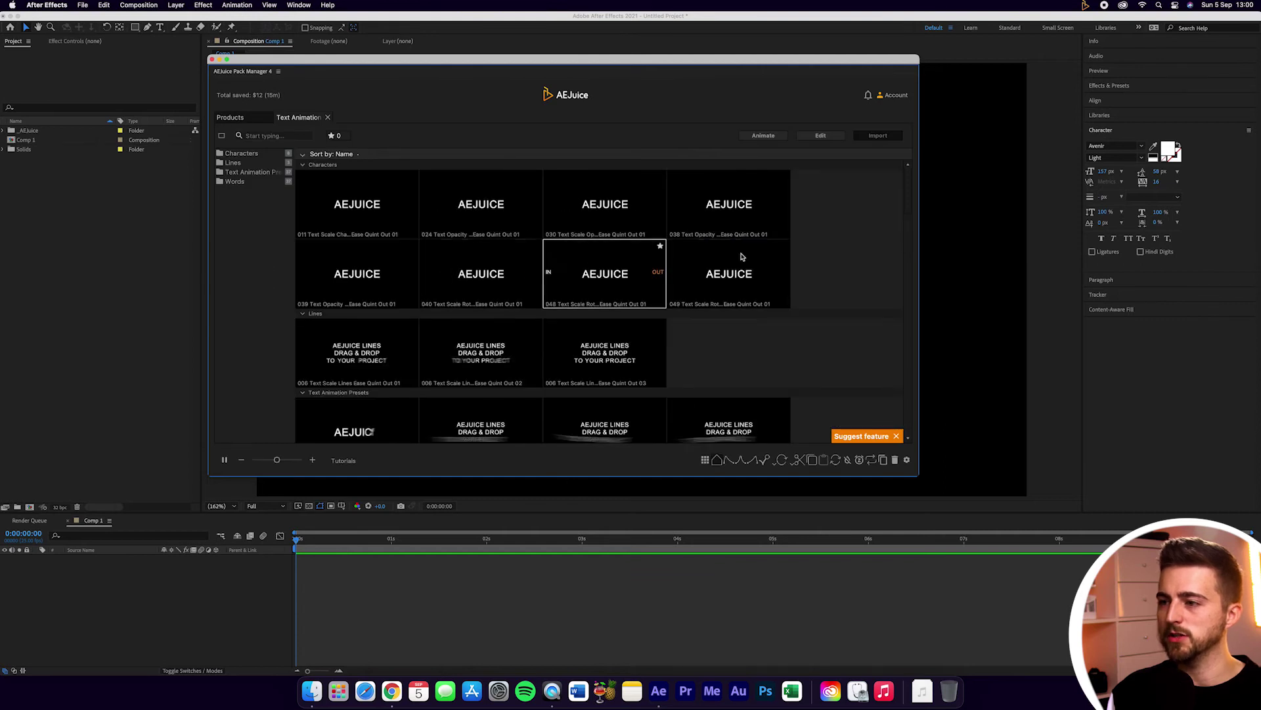
{"action": "key", "text": "super+w"}
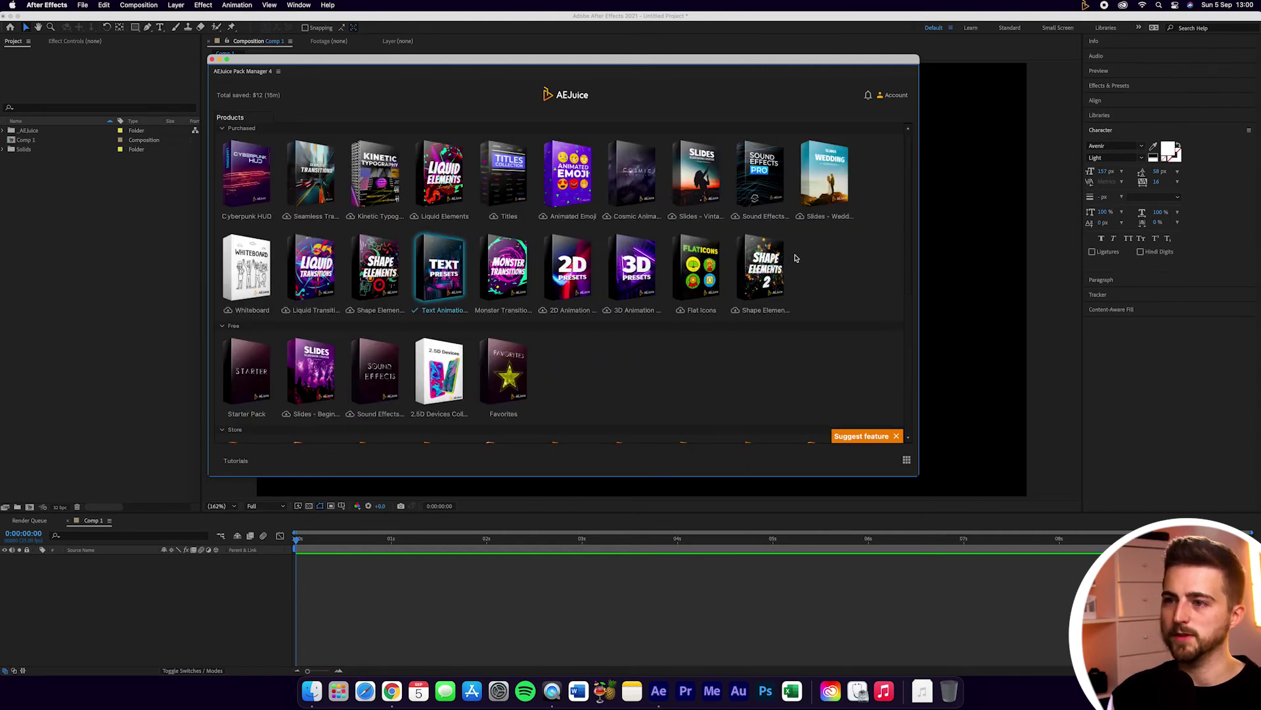
{"action": "left_click", "coordinate": [314, 172]}
Step: Scroll through the keyboard shortcuts list, then close it and the Pack Manager settings
{"action": "key", "text": "super+comma"}
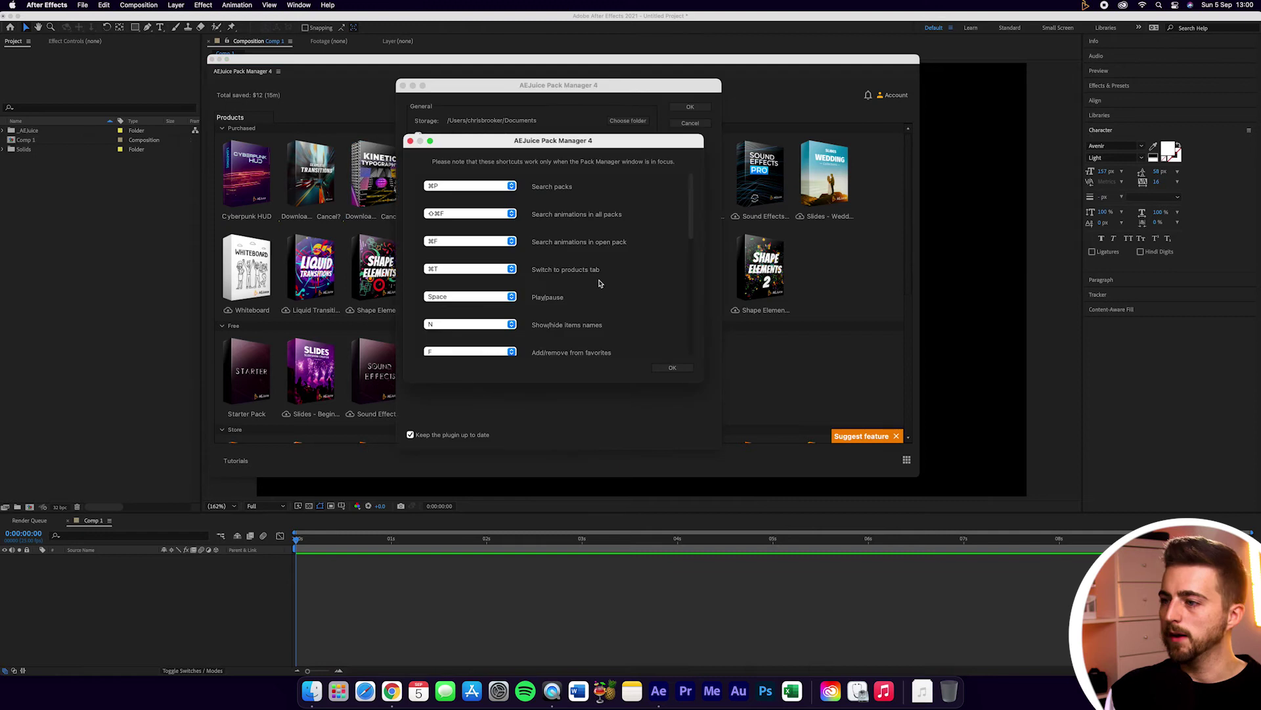
{"action": "scroll", "coordinate": [677, 267], "scroll_direction": "down", "scroll_amount": 10}
{"action": "scroll", "coordinate": [627, 264], "scroll_direction": "up", "scroll_amount": 4}
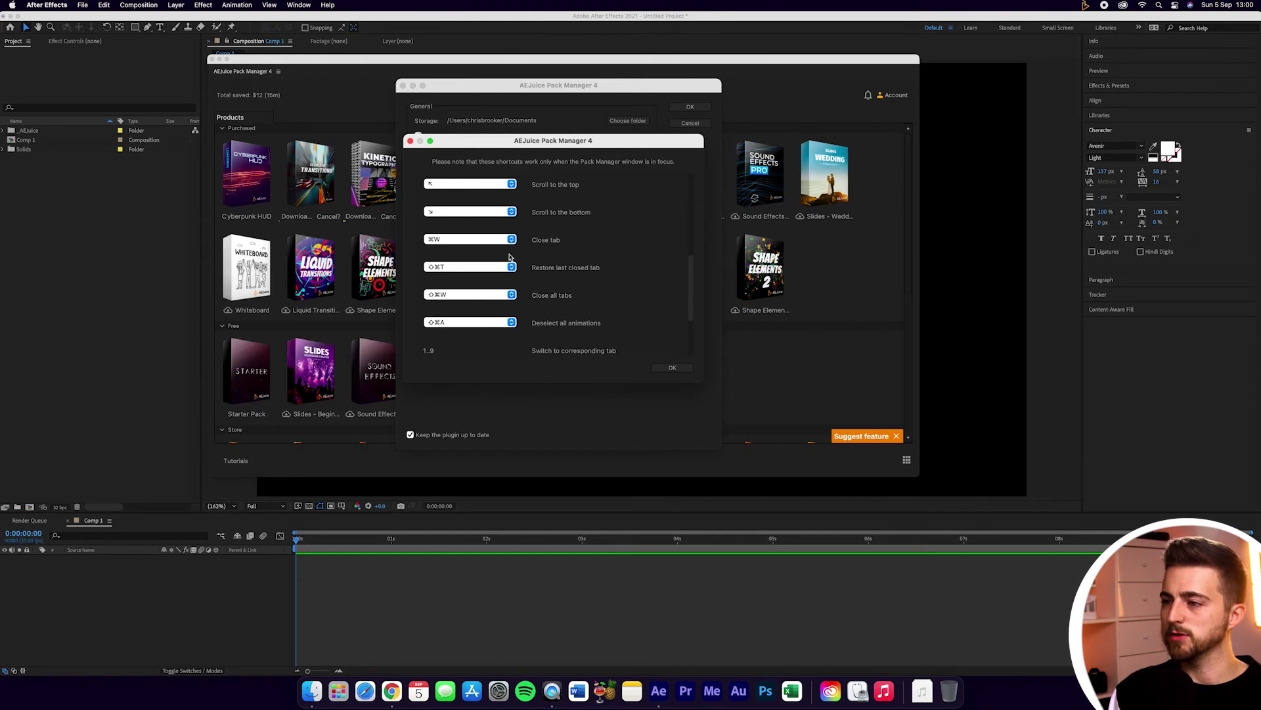
{"action": "left_click", "coordinate": [673, 367]}
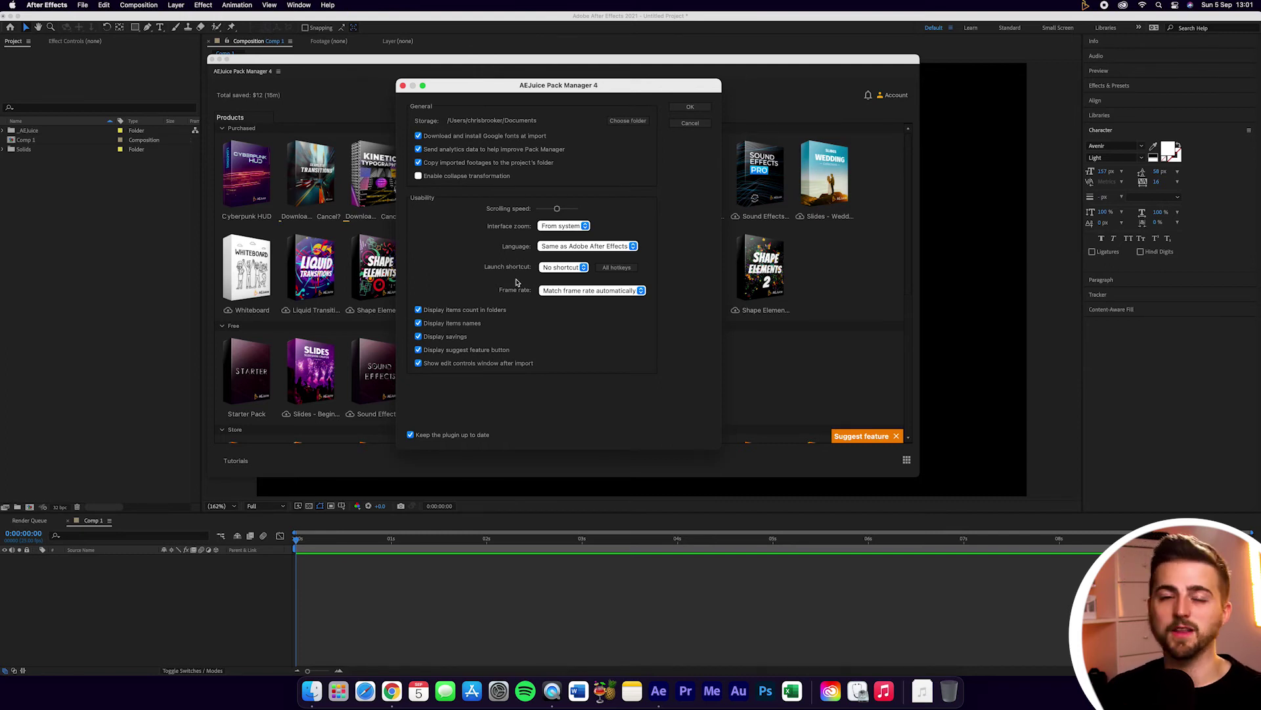
{"action": "key", "text": "Escape"}
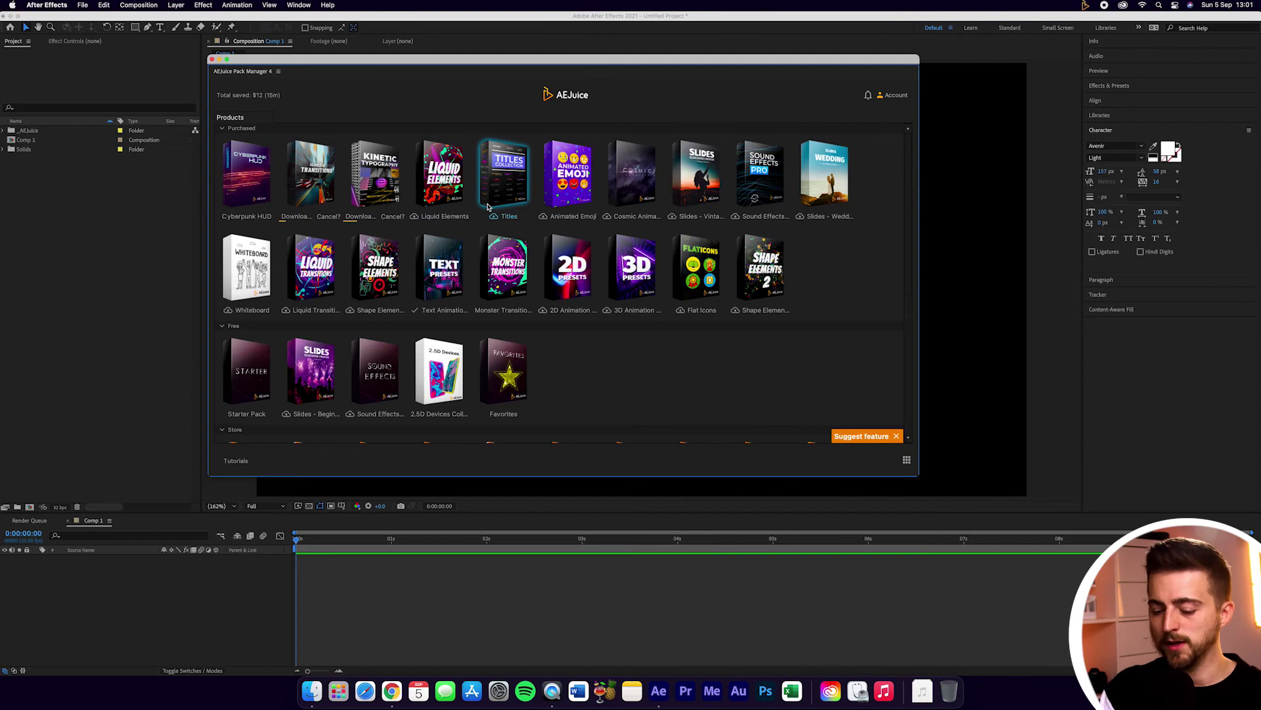
{"action": "key", "text": "super+f"}
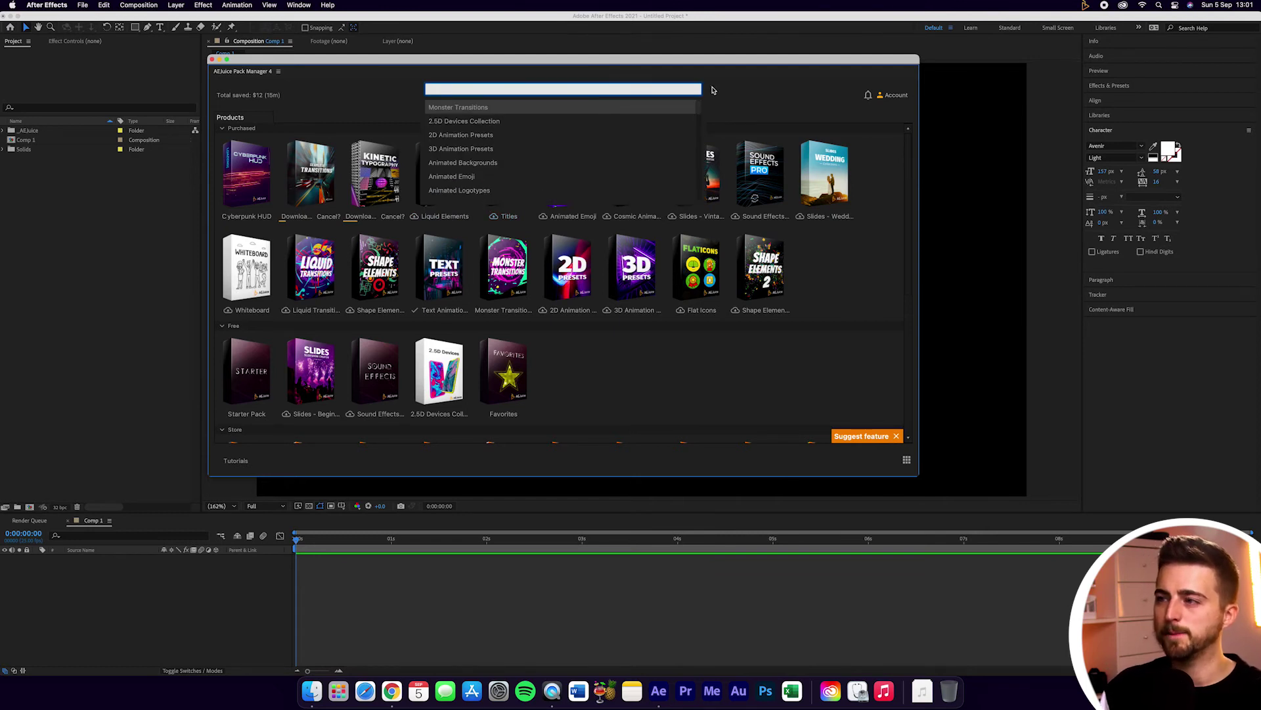
Step: In Cyberpunk HUD's Font folder, star the B preset as a favourite, then close the pack
{"action": "key", "text": "Escape"}
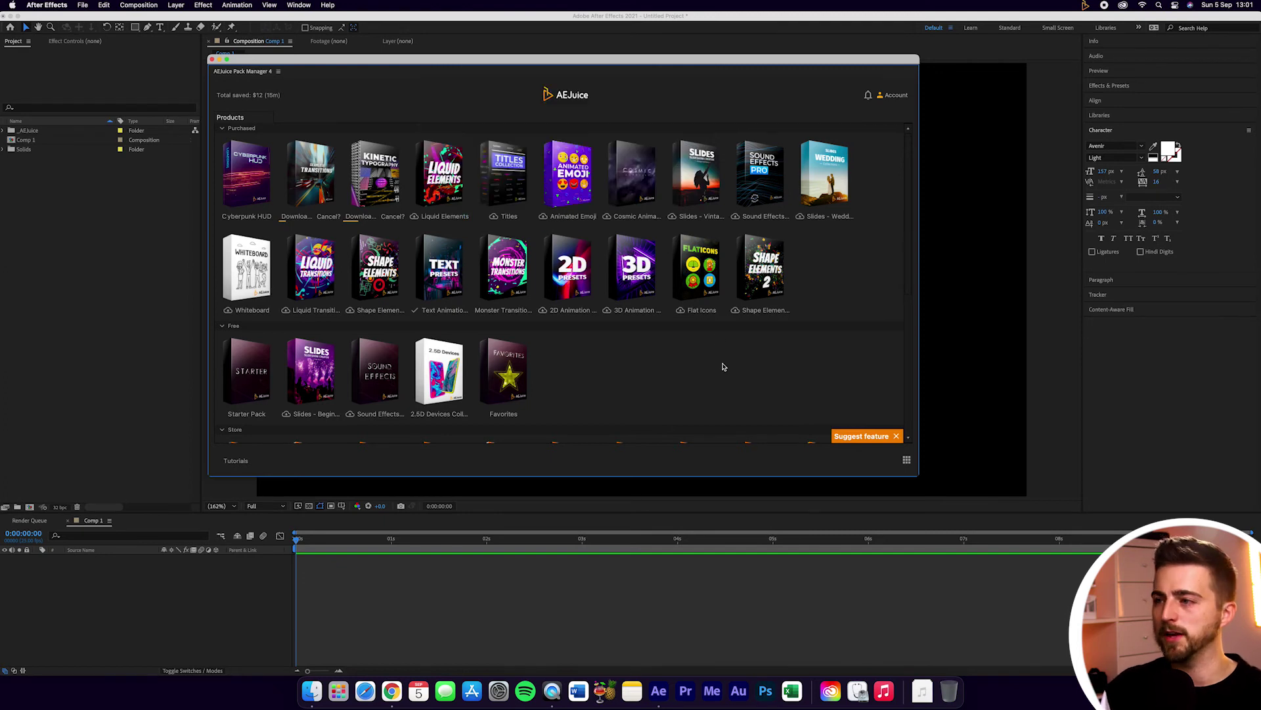
{"action": "left_click", "coordinate": [244, 173]}
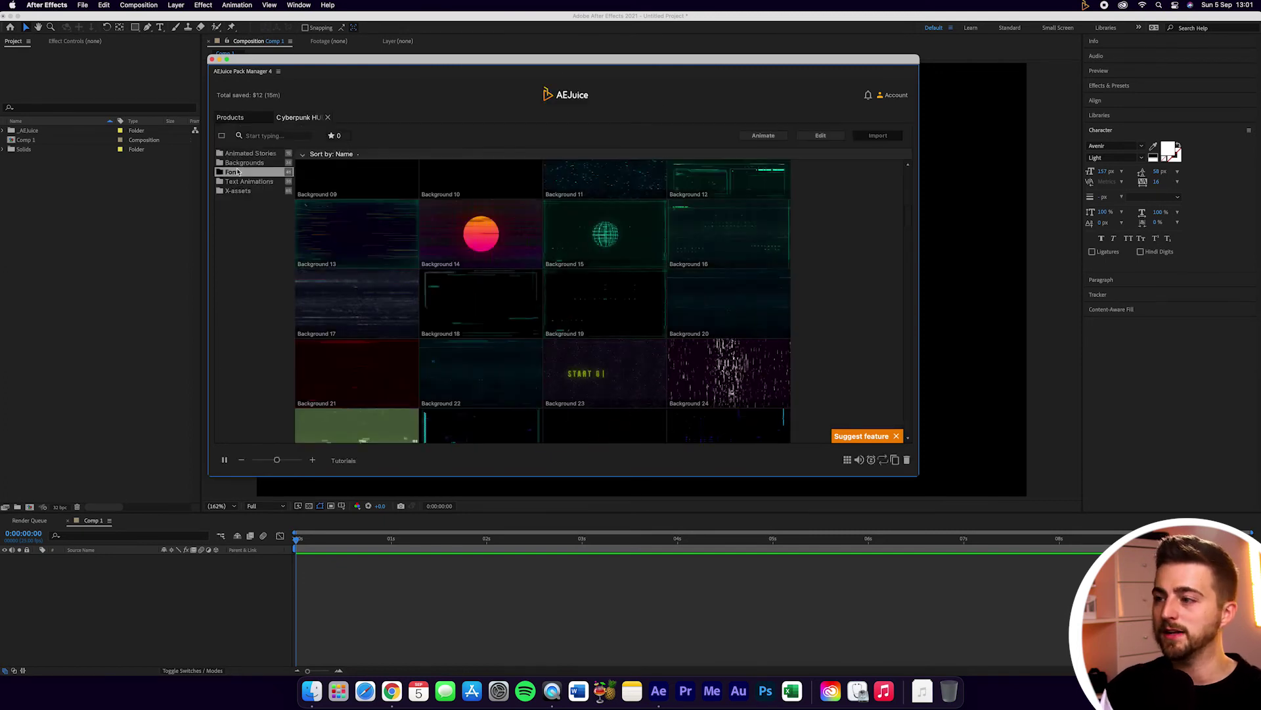
{"action": "left_click_drag", "start_coordinate": [907, 220], "coordinate": [906, 189]}
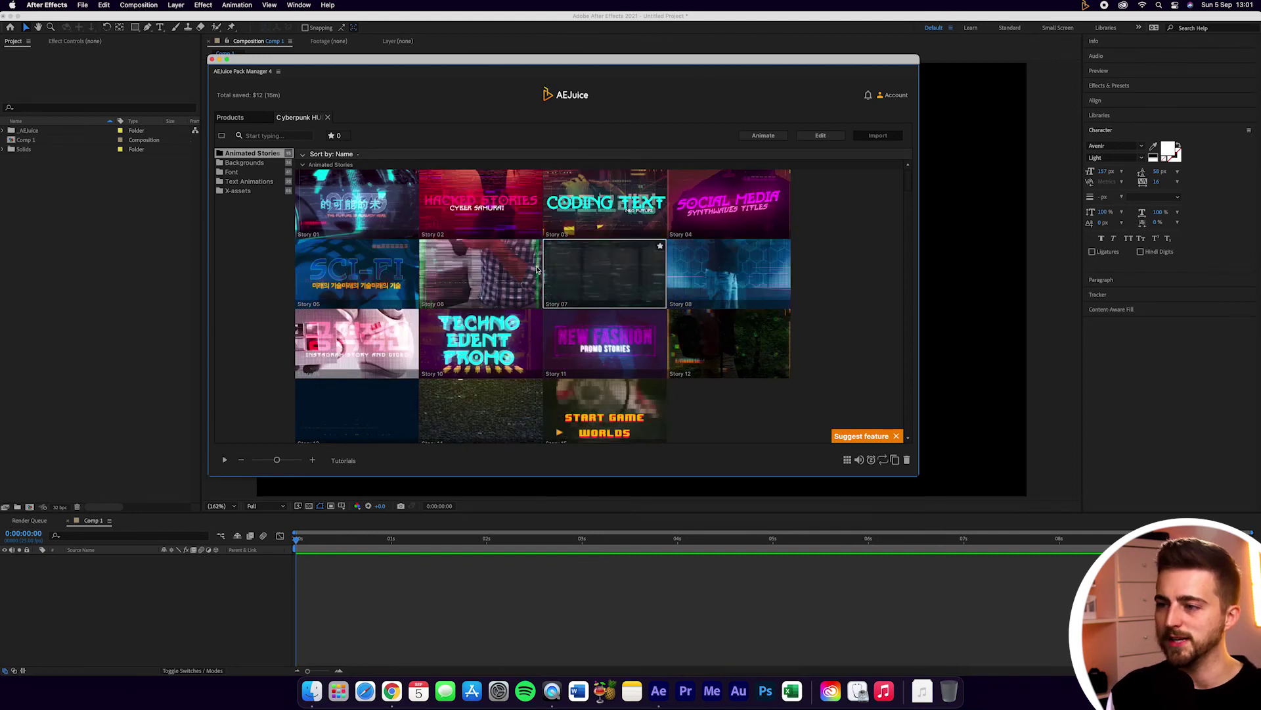
{"action": "left_click_drag", "start_coordinate": [908, 177], "coordinate": [907, 263]}
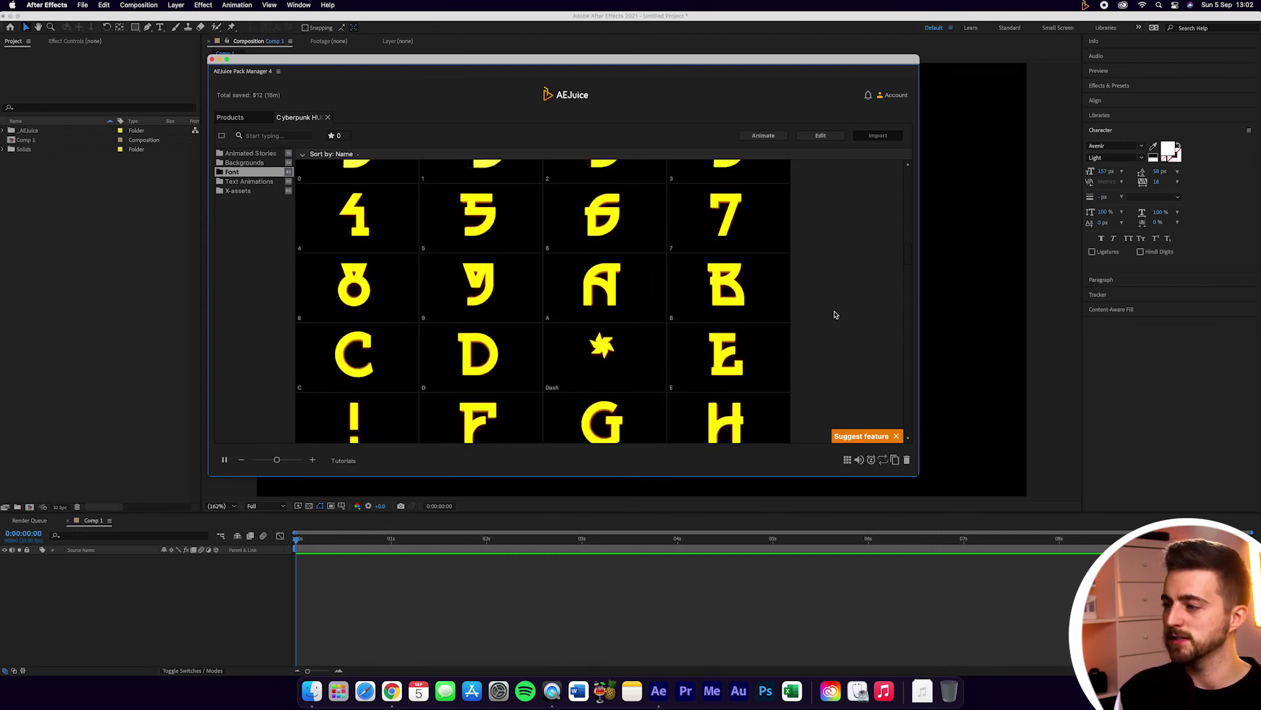
{"action": "left_click", "coordinate": [784, 261]}
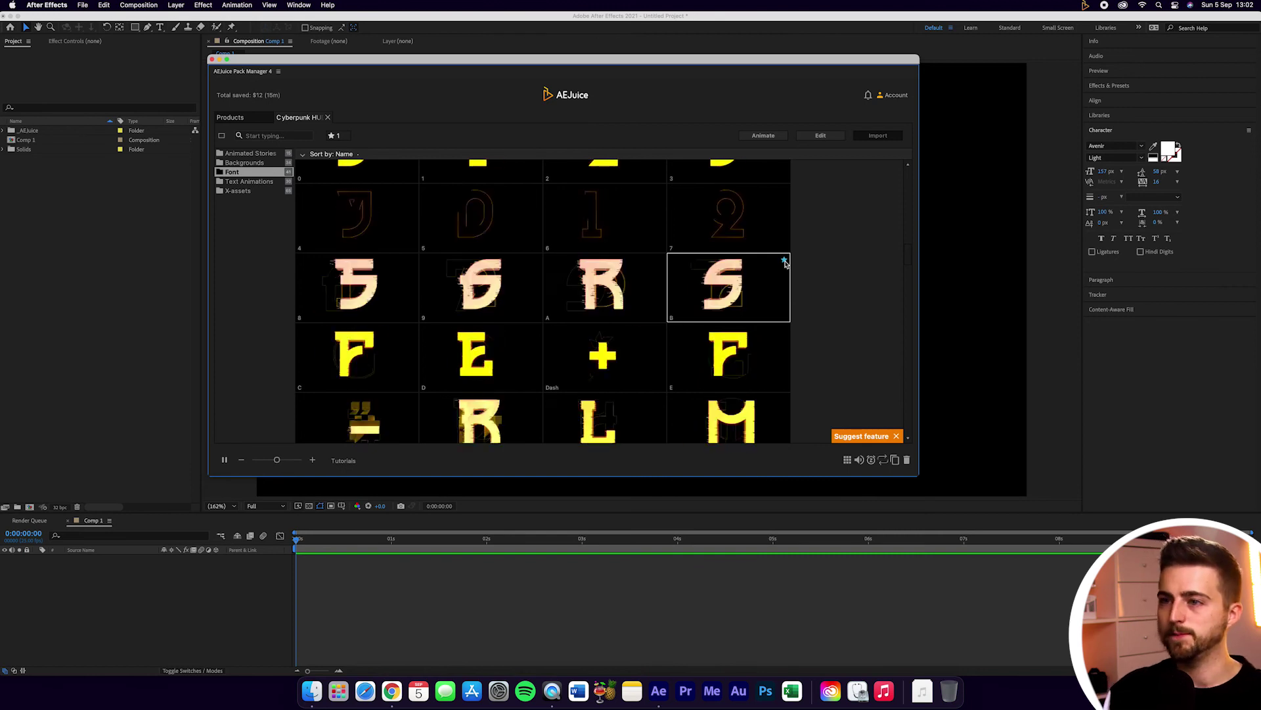
{"action": "key", "text": "super+w"}
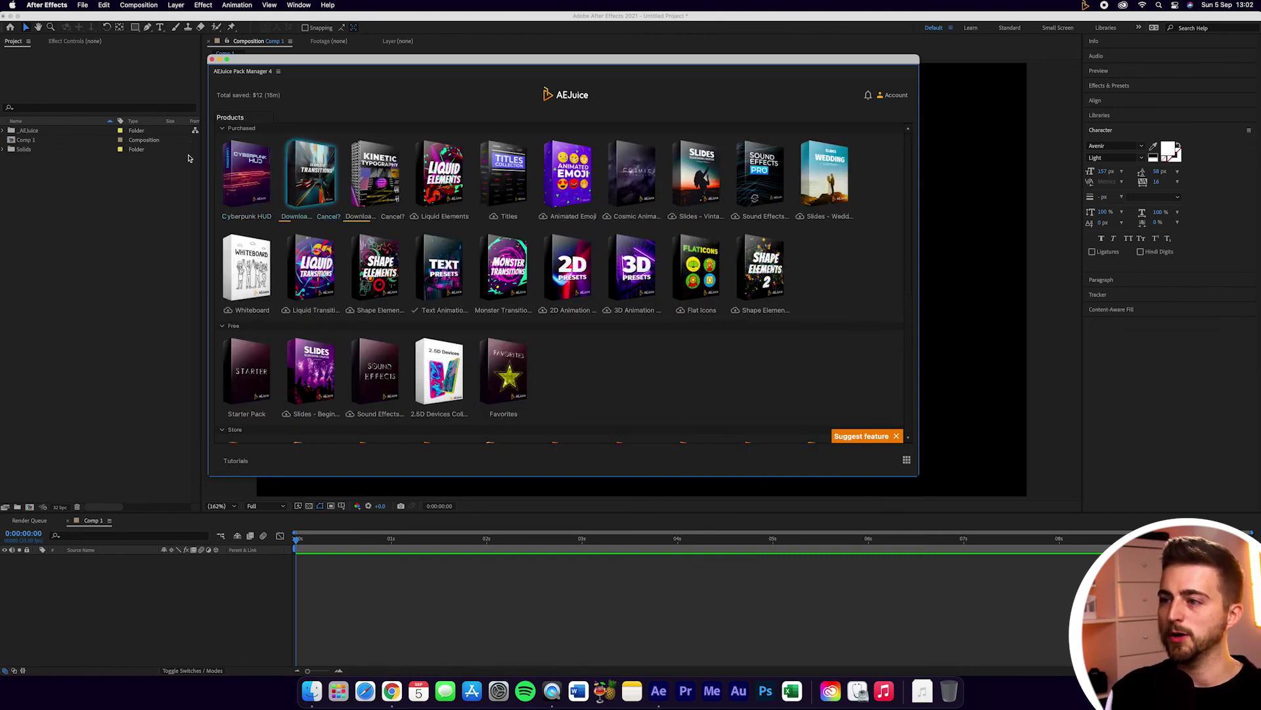
Step: Check Favorites, then star the 024 preset in Text Animation Presets and close that pack
{"action": "left_click", "coordinate": [502, 367]}
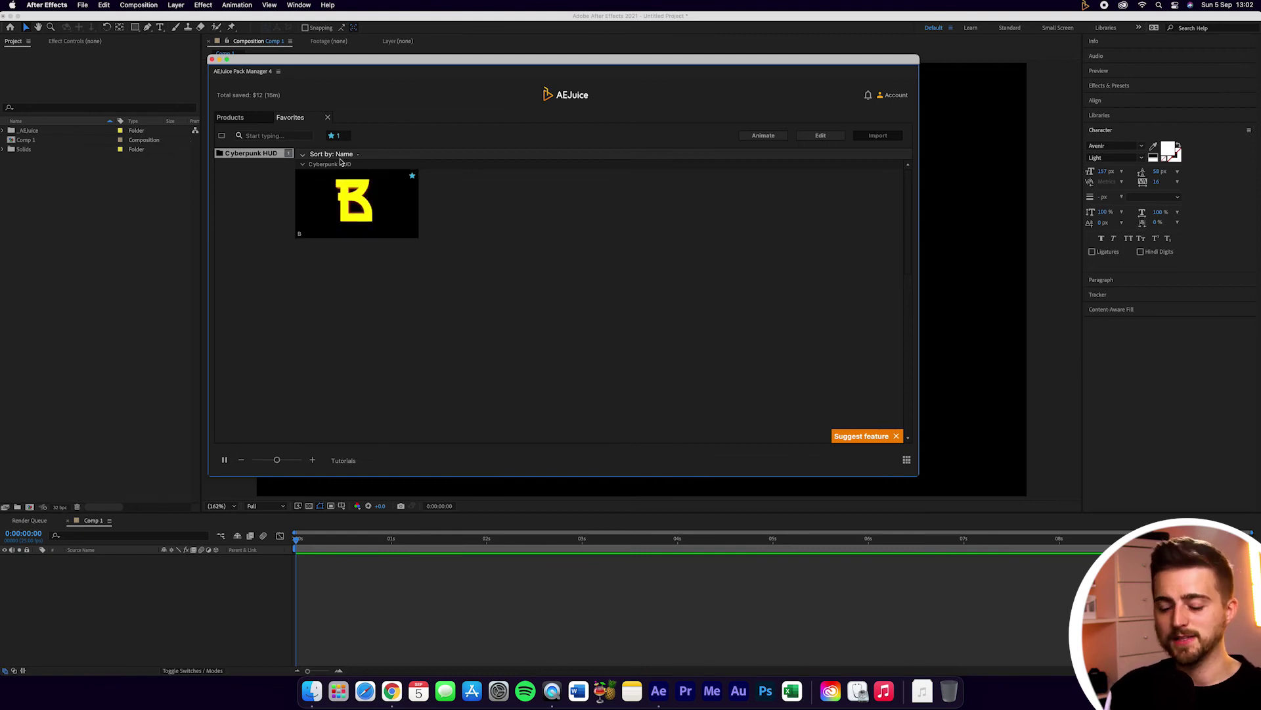
{"action": "left_click", "coordinate": [327, 117]}
{"action": "left_click", "coordinate": [444, 266]}
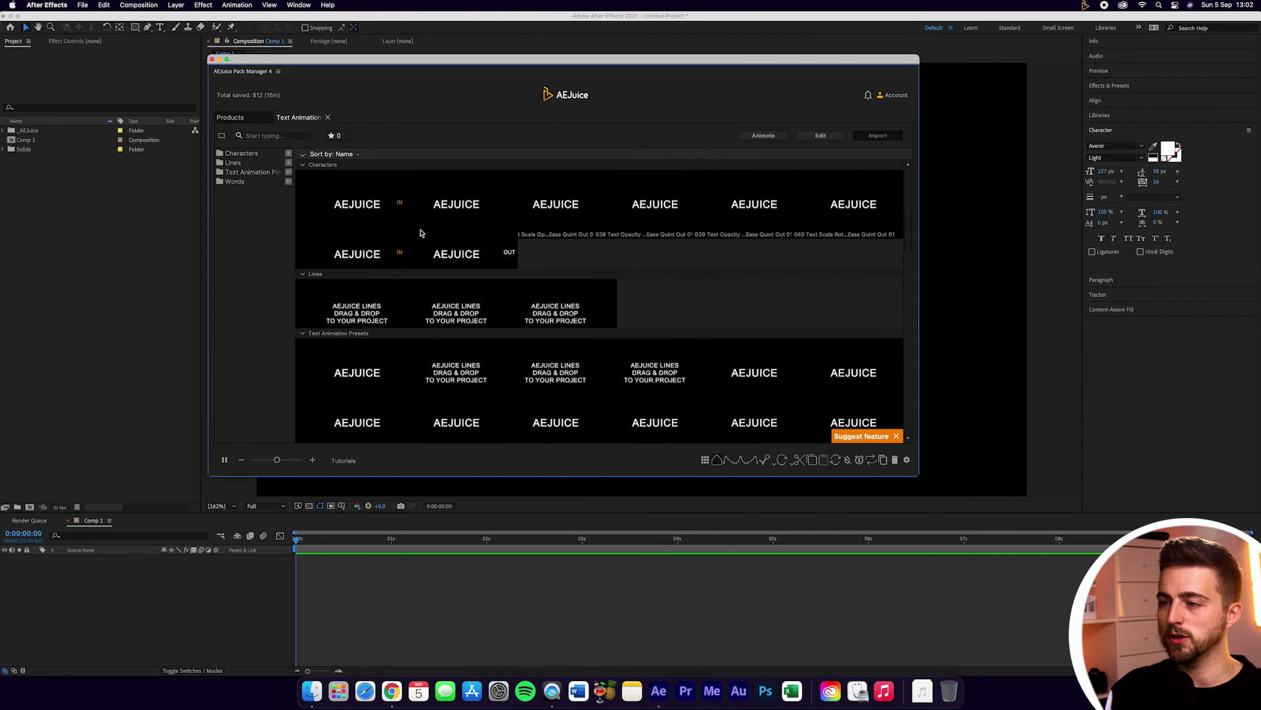
{"action": "left_click", "coordinate": [537, 178]}
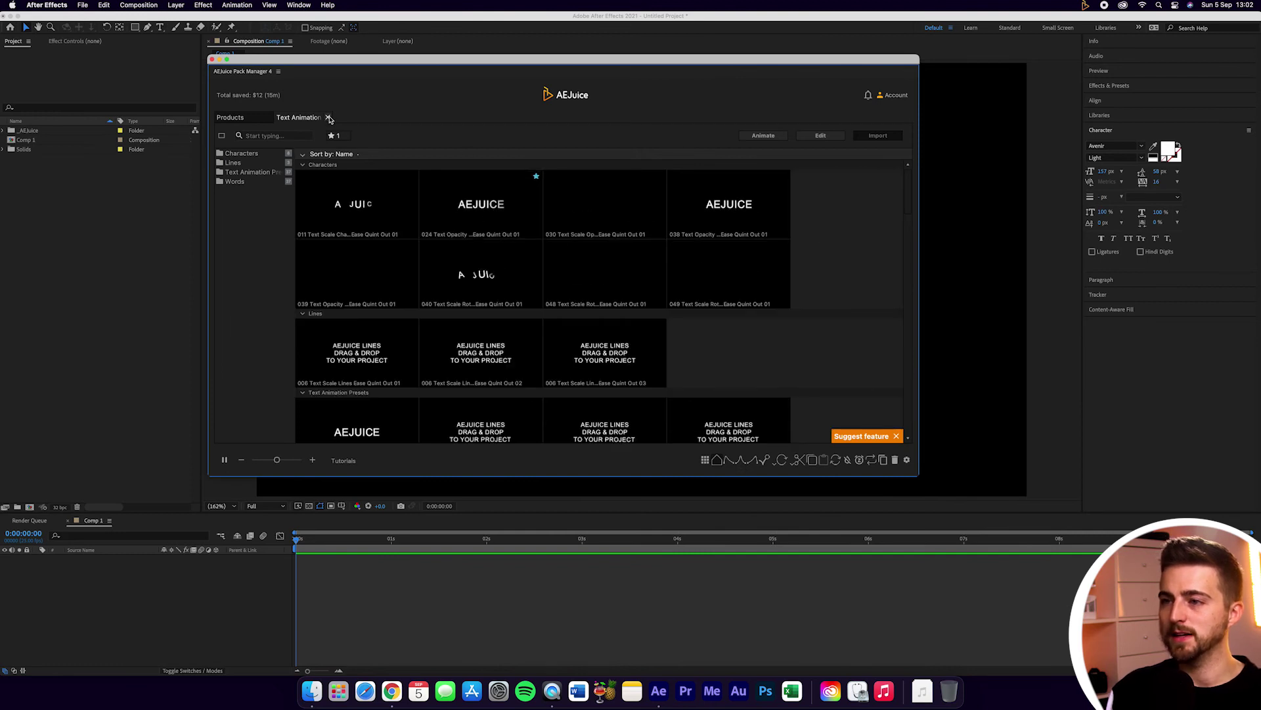
{"action": "left_click", "coordinate": [328, 117]}
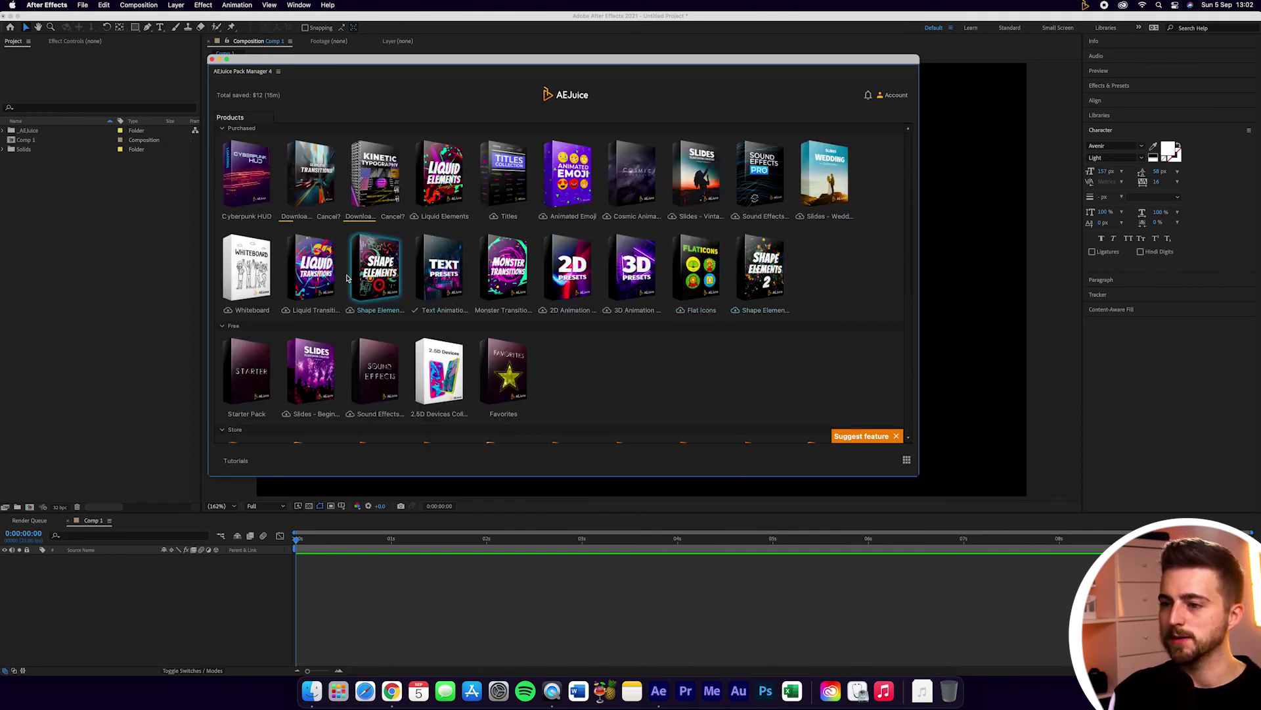
Step: Visit Monster Transitions, then open Favorites to confirm the three starred presets
{"action": "left_click", "coordinate": [507, 266]}
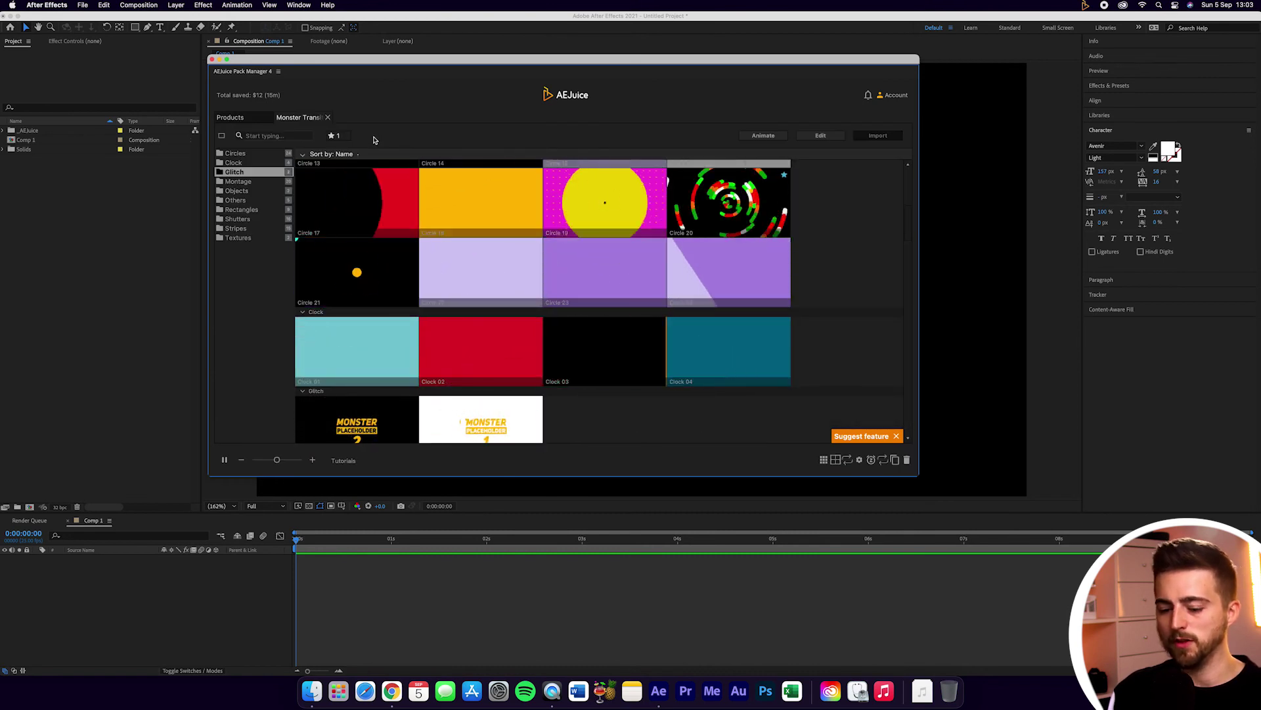
{"action": "left_click", "coordinate": [328, 117]}
{"action": "left_click", "coordinate": [504, 371]}
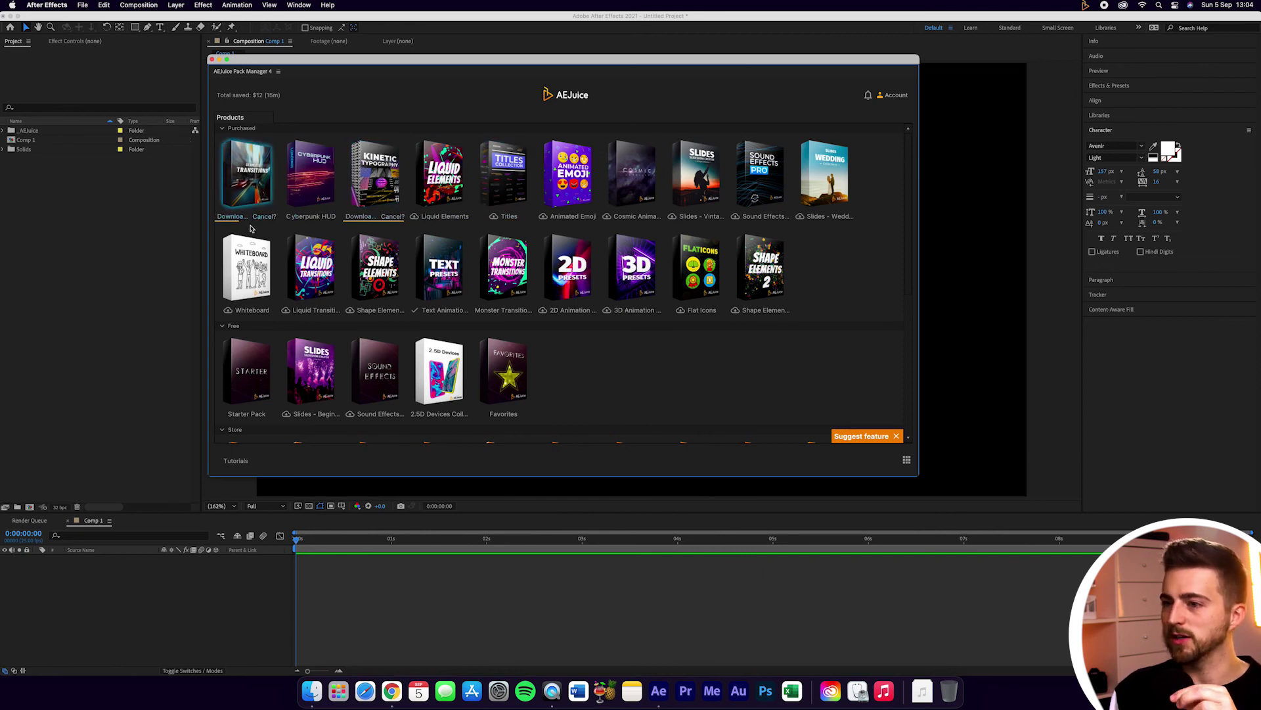
Step: Drag Monster Transitions and Liquid Transitions into the first row and move Shape Elements further right
{"action": "left_click_drag", "start_coordinate": [496, 268], "coordinate": [310, 172]}
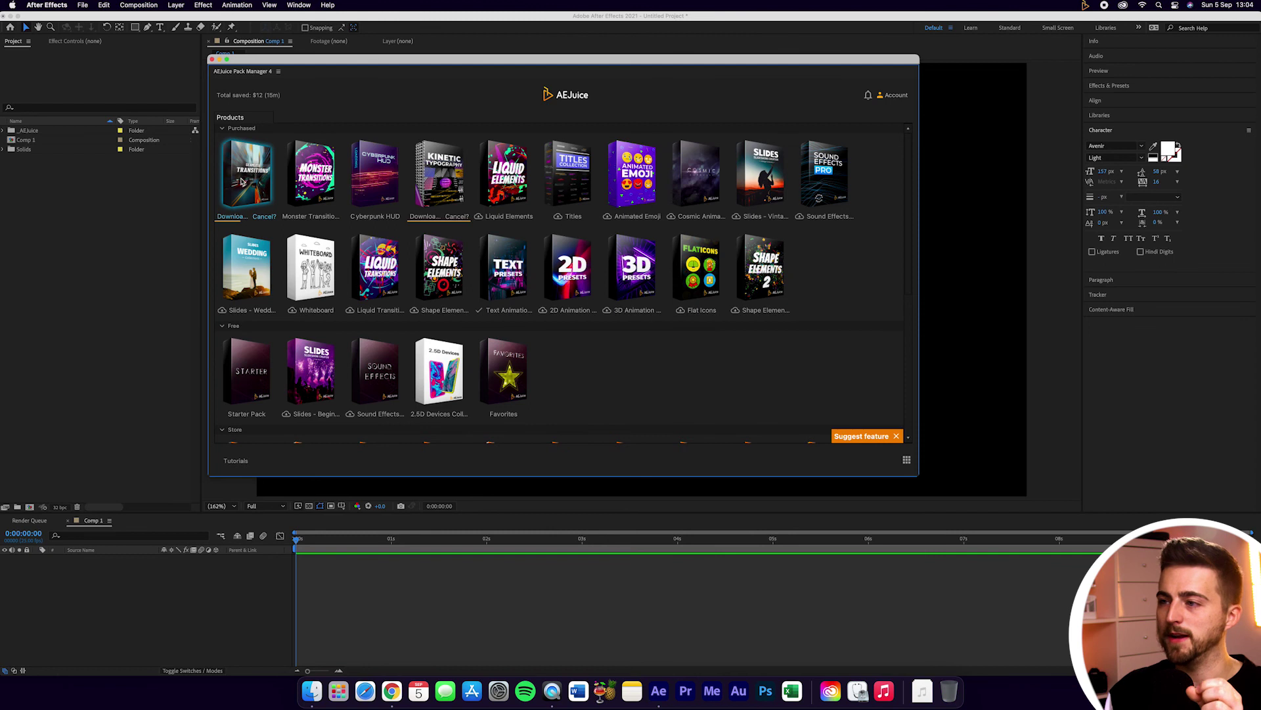
{"action": "left_click", "coordinate": [439, 172]}
{"action": "left_click", "coordinate": [230, 117]}
{"action": "left_click", "coordinate": [478, 216]}
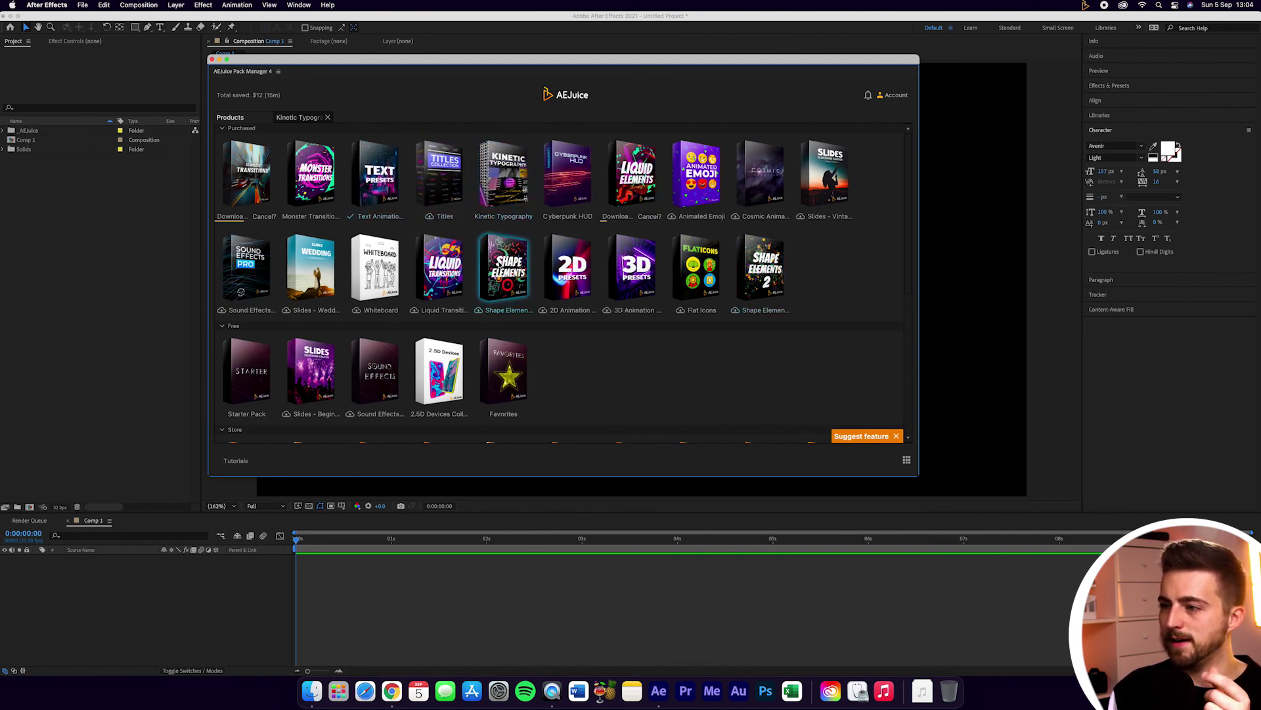
{"action": "left_click_drag", "start_coordinate": [506, 266], "coordinate": [687, 268]}
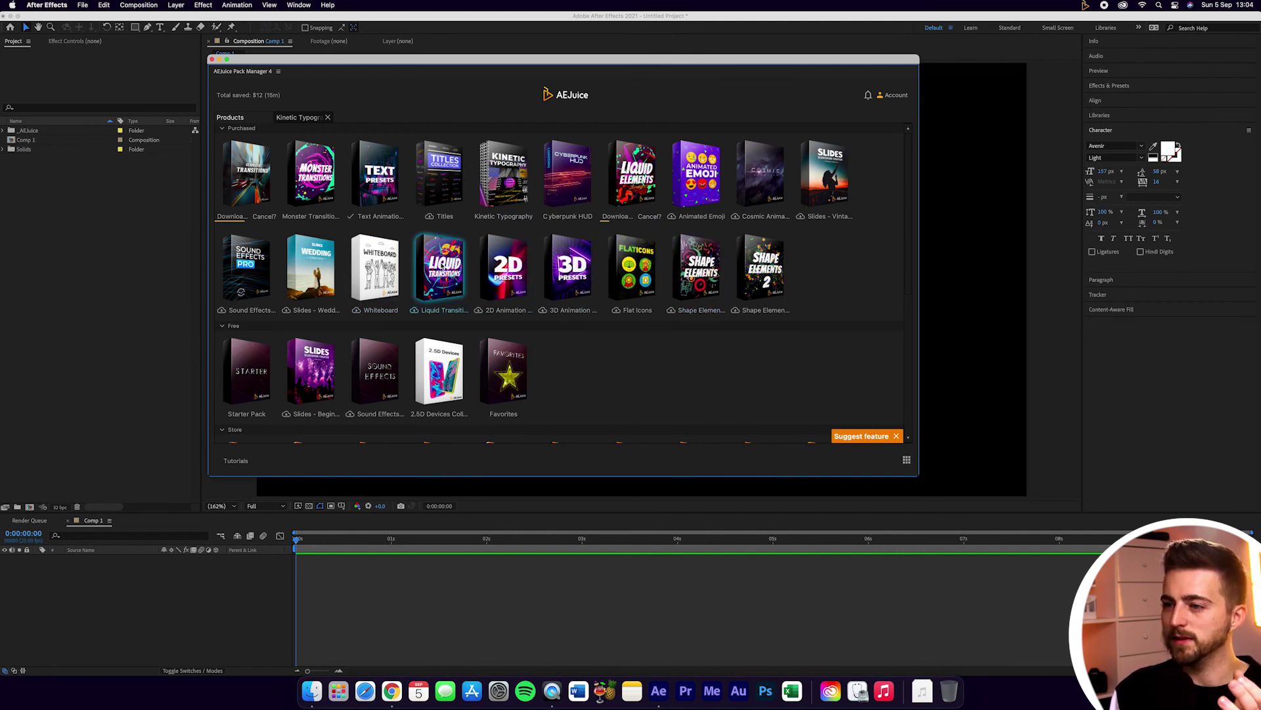
{"action": "left_click_drag", "start_coordinate": [444, 269], "coordinate": [303, 188]}
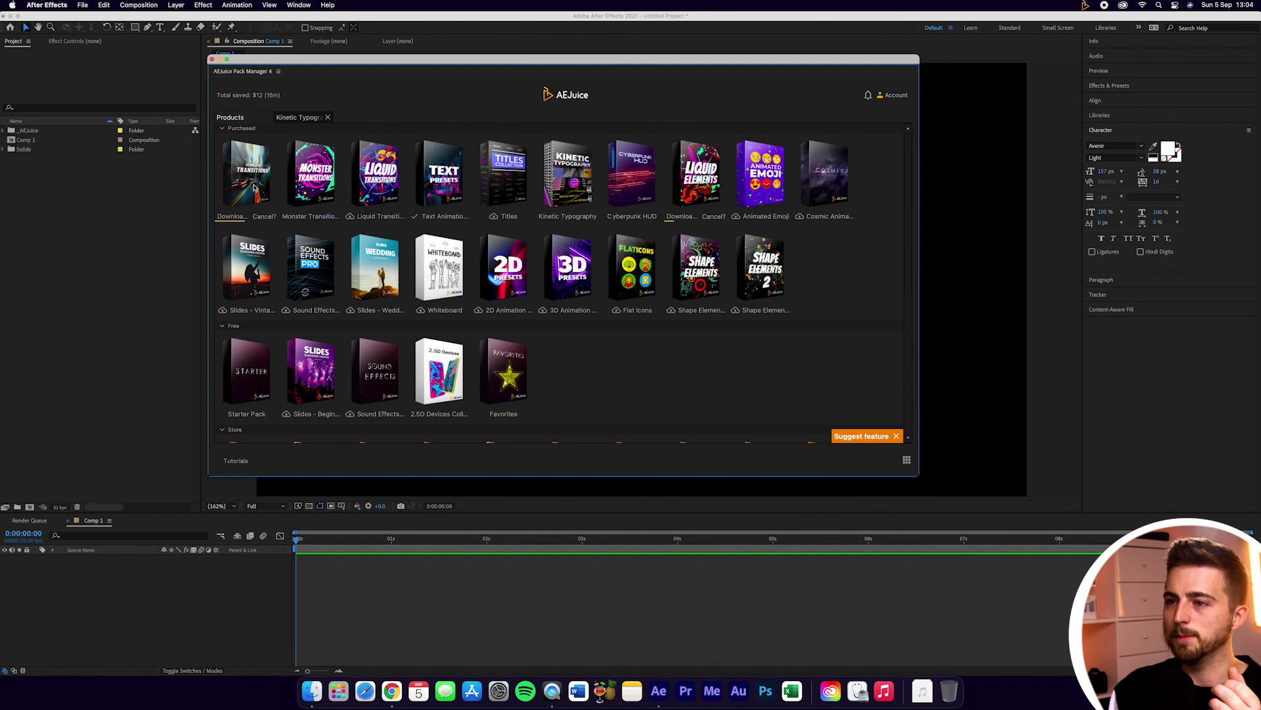